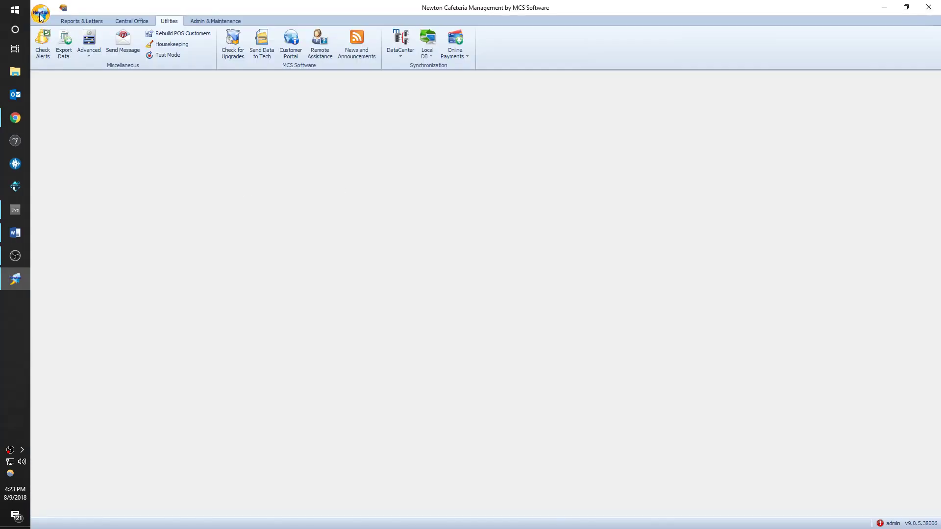
# - Close the News and Announcements window and dismiss the Newton orb menu
pyautogui.click(651, 387)
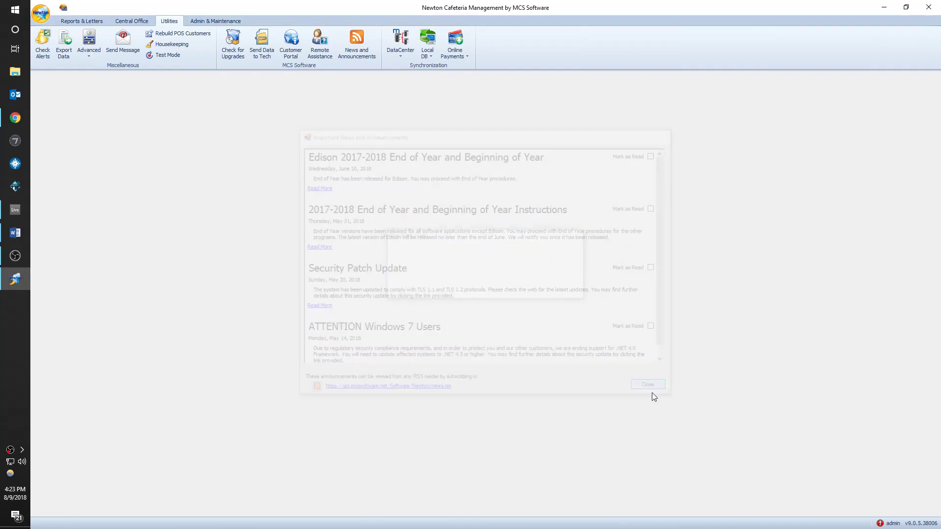
pyautogui.click(40, 15)
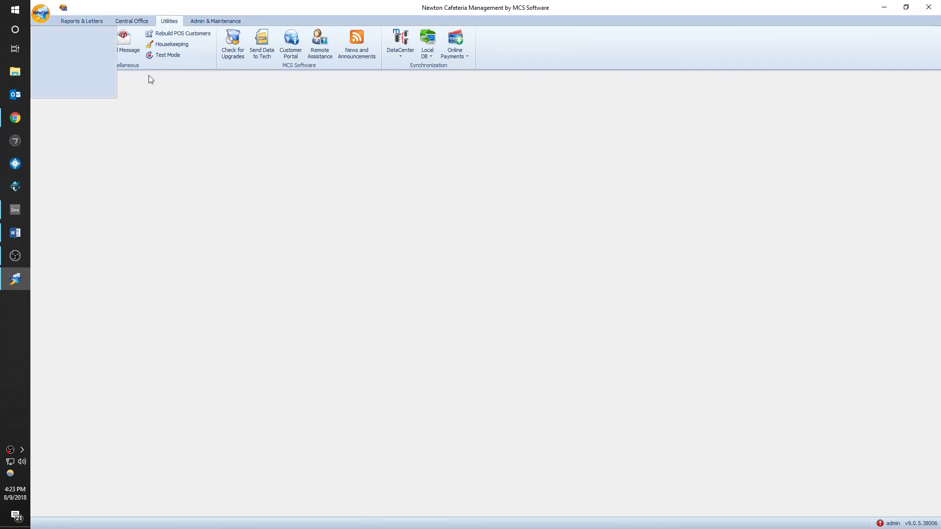
pyautogui.click(68, 64)
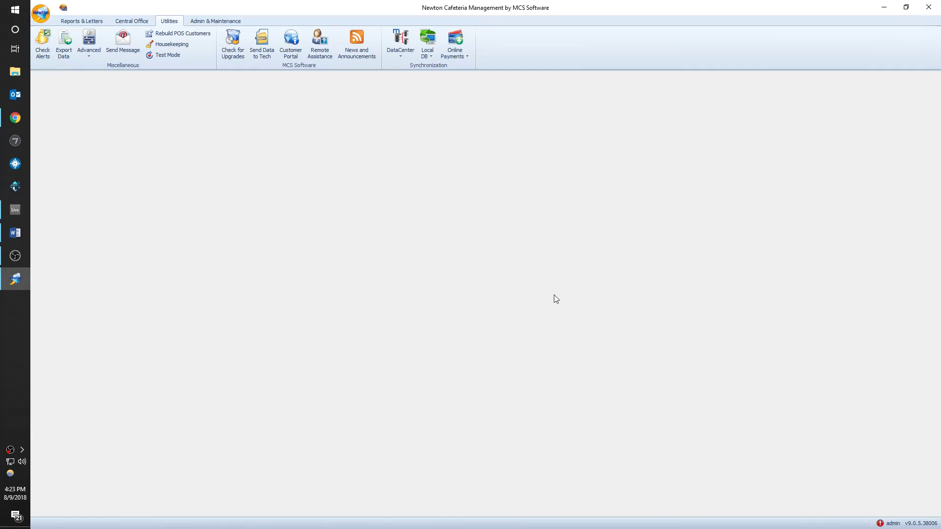
# - Switch the active cafeteria to (8264) Memphis Rise through Select Cafeteria
pyautogui.click(581, 302)
pyautogui.click(40, 15)
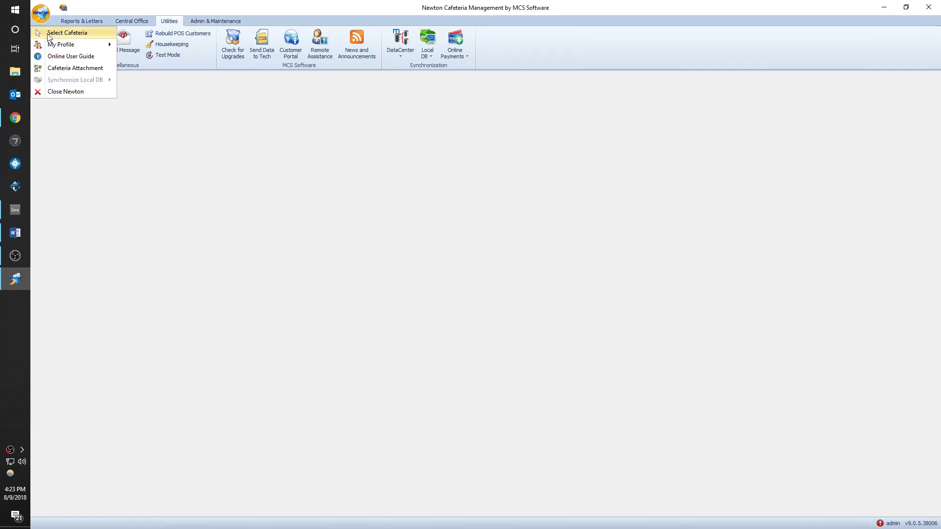
pyautogui.click(64, 34)
pyautogui.click(593, 249)
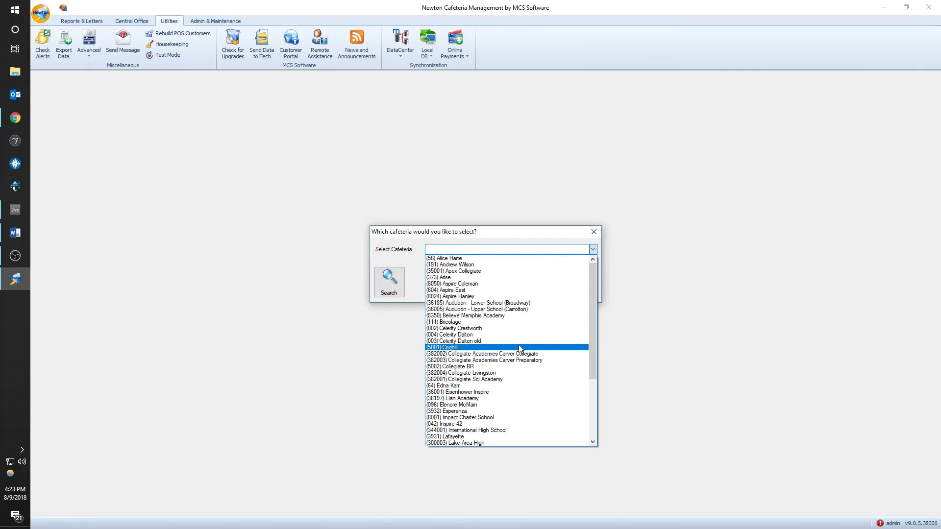
pyautogui.scroll(-5, 529, 410)
pyautogui.scroll(-1, 530, 411)
pyautogui.scroll(4, 530, 411)
pyautogui.scroll(-4, 540, 401)
pyautogui.scroll(-2, 539, 401)
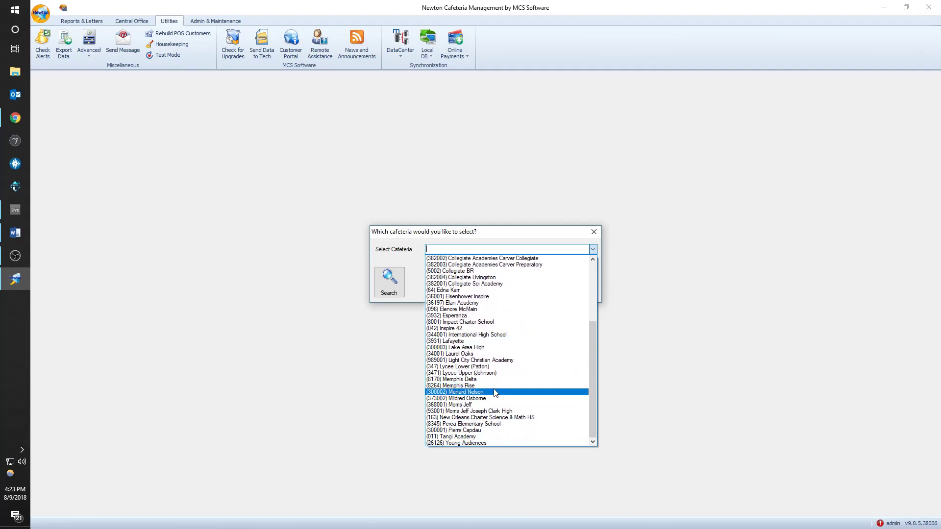
pyautogui.click(497, 389)
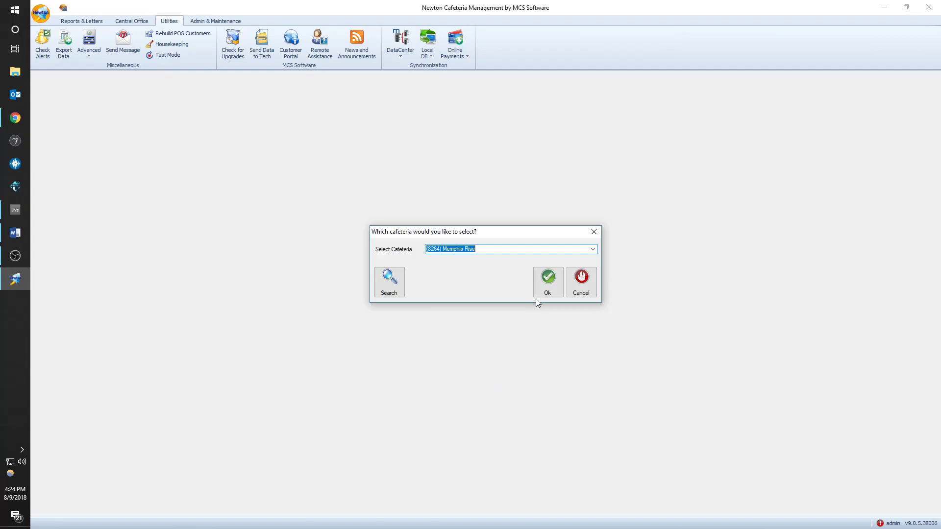
pyautogui.click(548, 275)
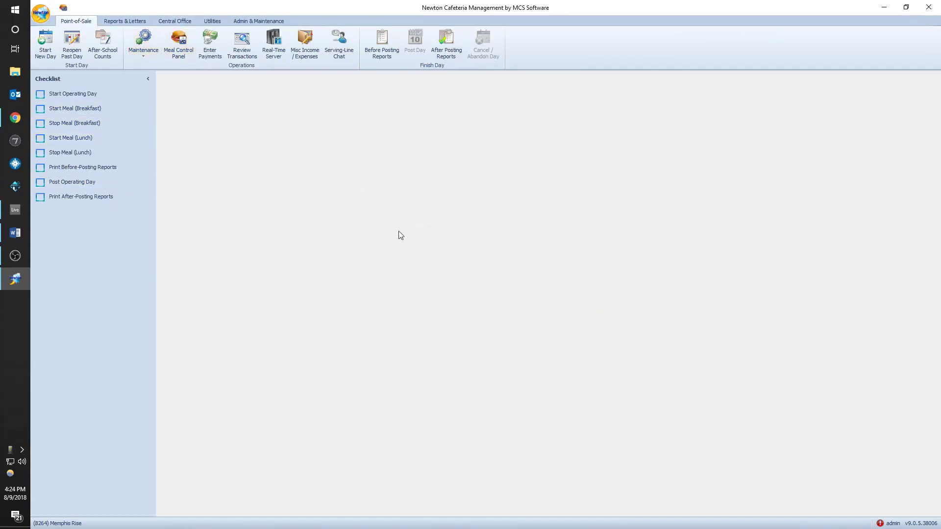
# - Start a new operating day dated Sunday, August 5, 2018
pyautogui.click(93, 95)
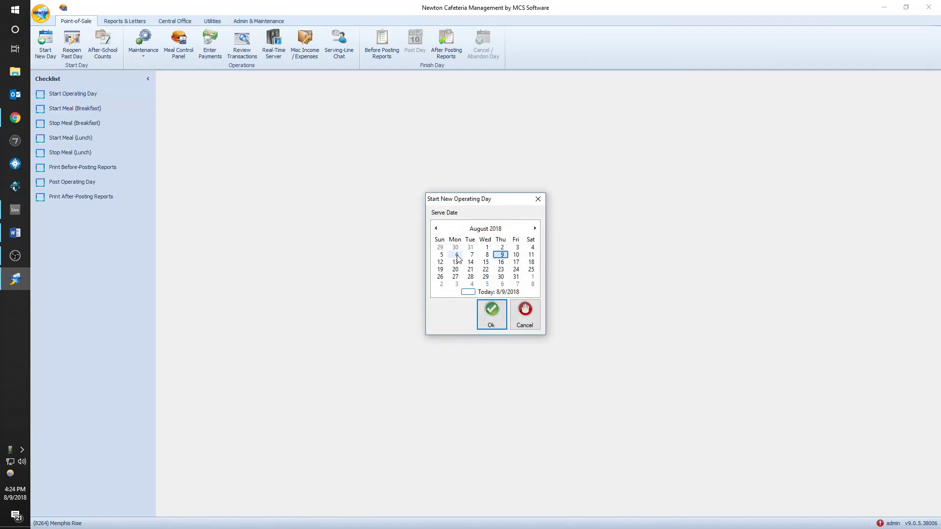
pyautogui.click(441, 255)
pyautogui.press('Return')
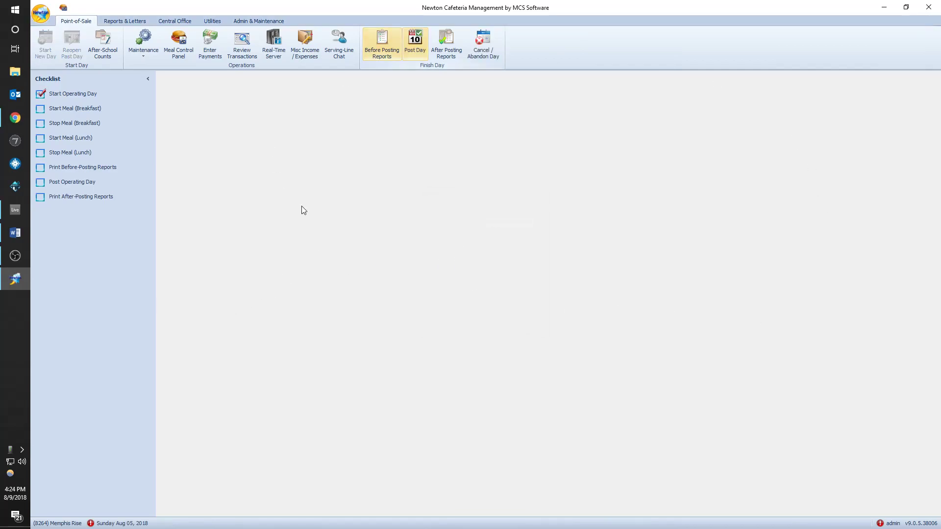
pyautogui.moveTo(133, 527)
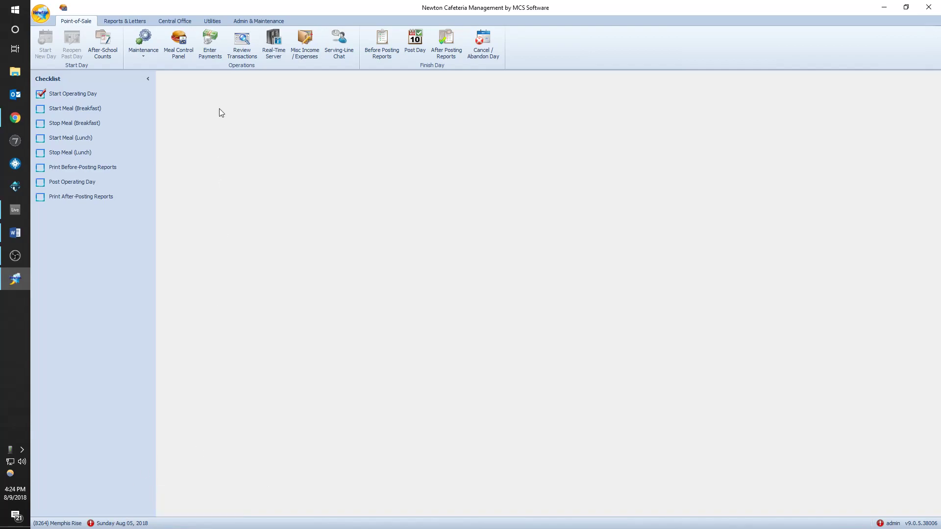
# - Confirm no POS batches are pending, then start Breakfast for August 5, 2018
pyautogui.click(242, 43)
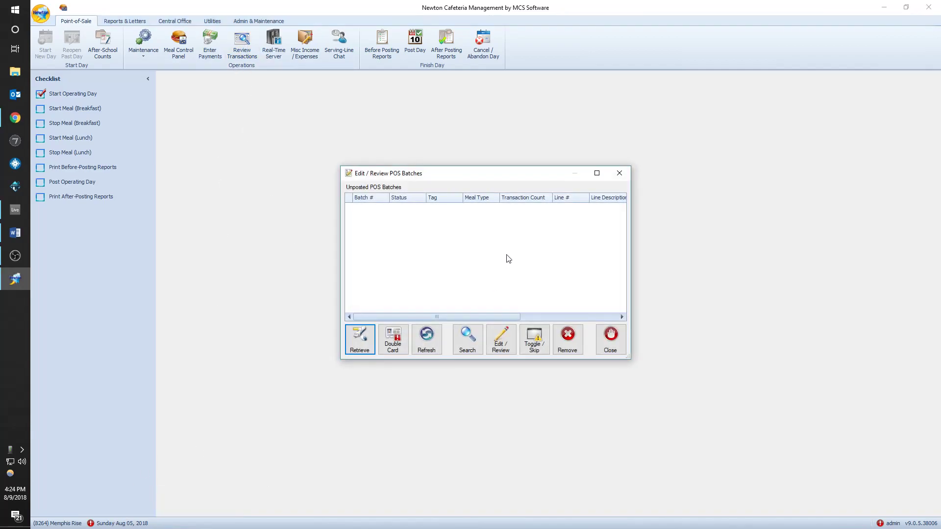
pyautogui.click(621, 174)
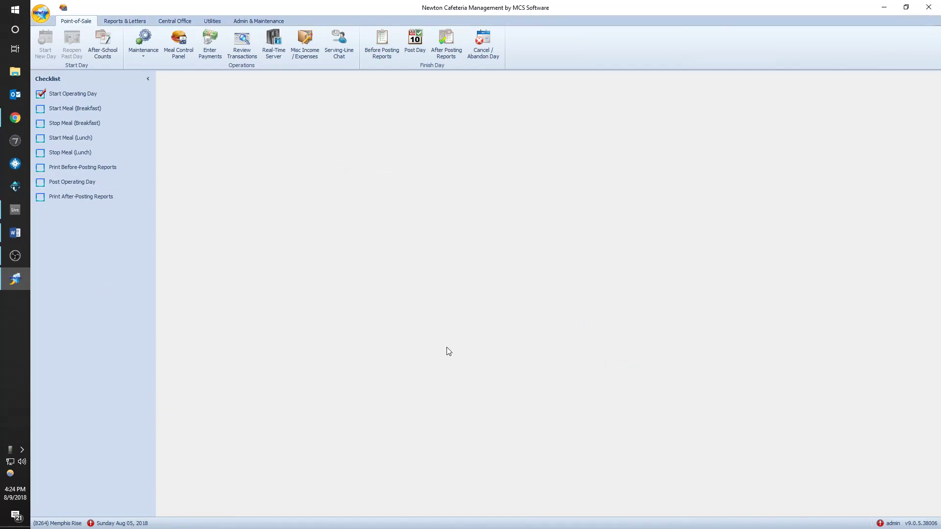
pyautogui.click(89, 109)
pyautogui.click(458, 240)
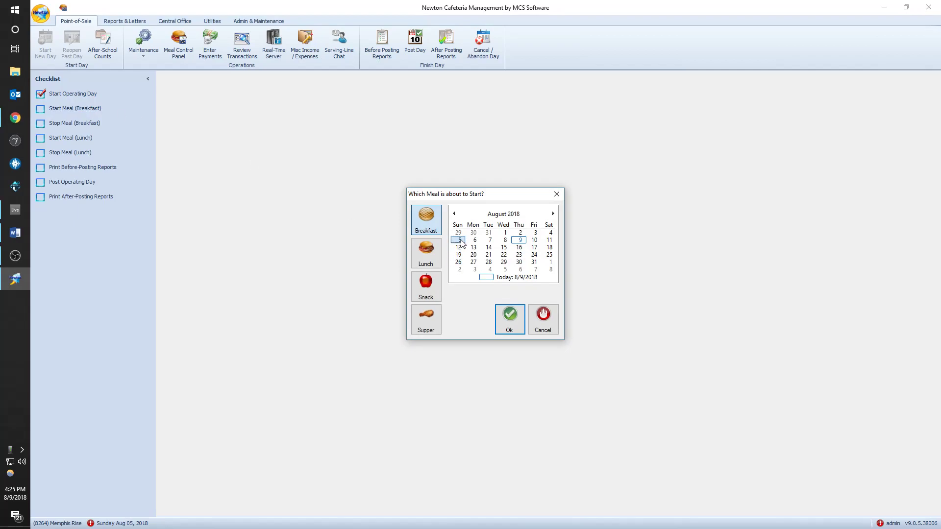
pyautogui.click(509, 325)
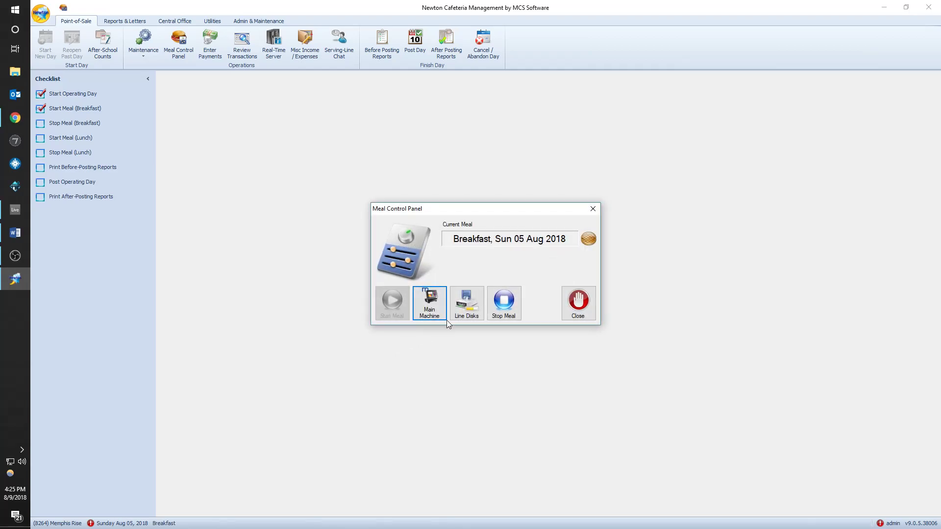
# - Run this workstation as the Main Machine to reach the Attach Serving Line dialog
pyautogui.click(427, 300)
pyautogui.click(432, 305)
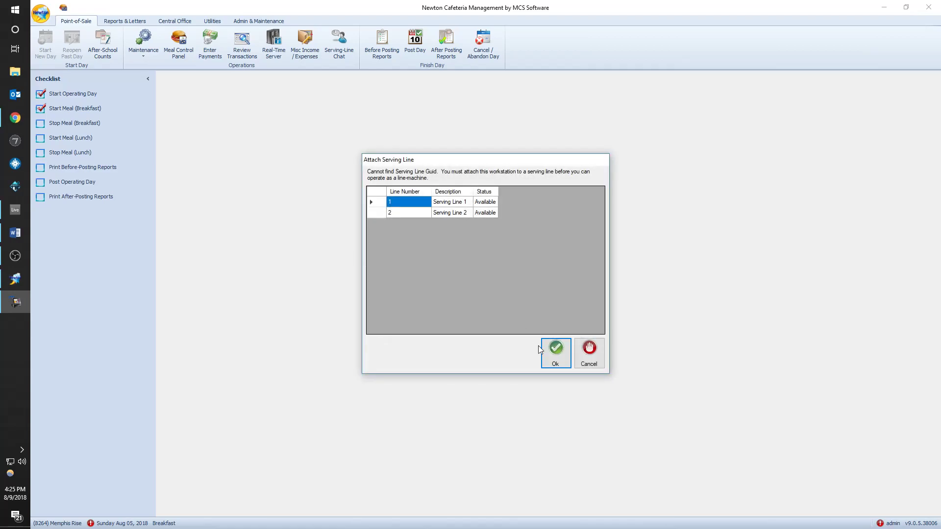
# - Attach Serving Line 1 and log in to the breakfast POS
pyautogui.click(554, 357)
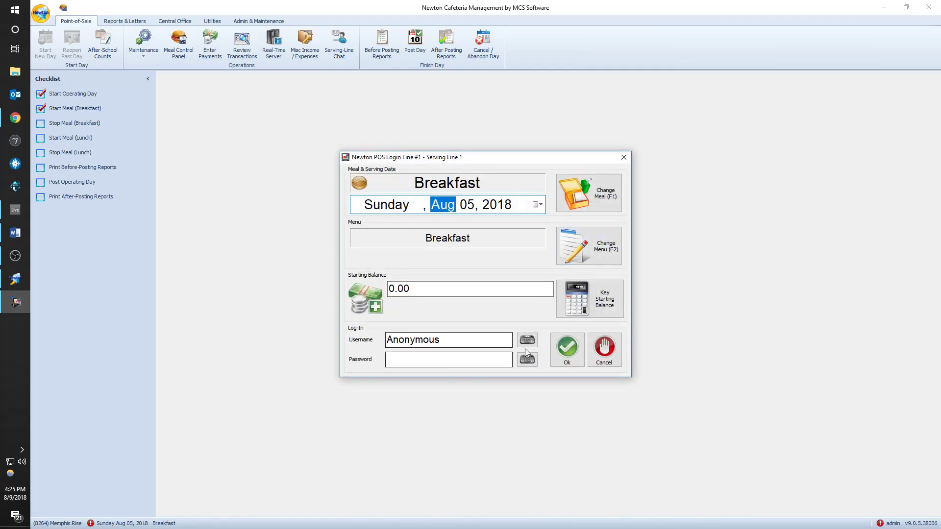
pyautogui.click(567, 361)
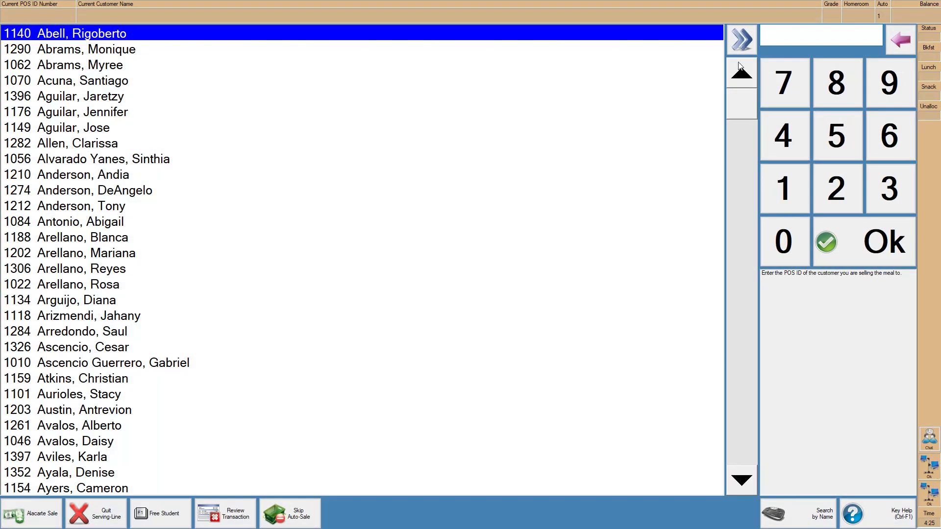
pyautogui.moveTo(742, 103); pyautogui.dragTo(760, 83)
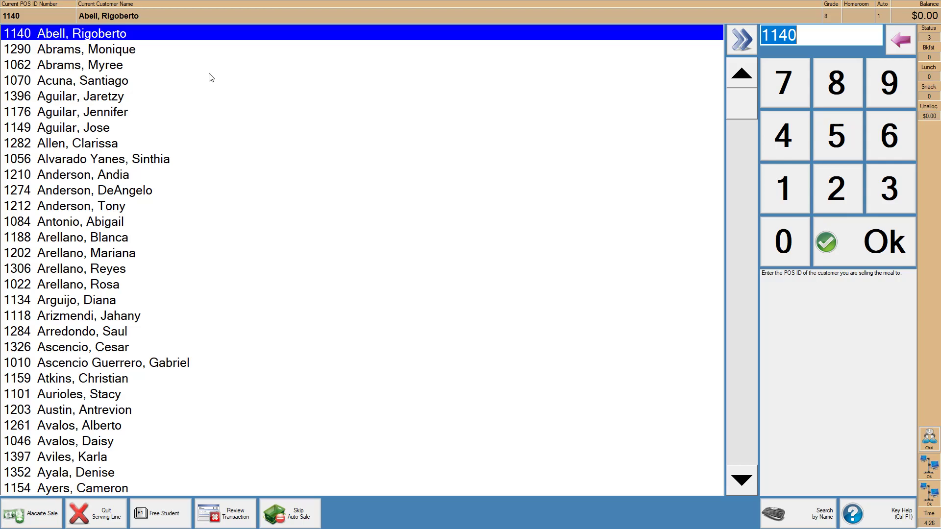
# - Pick a student in the roster and ring up a Breakfast Meal sale
pyautogui.press('Down')
pyautogui.press('Down')
pyautogui.press('Down')
pyautogui.press('Down')
pyautogui.press('Down')
pyautogui.press('Down')
pyautogui.press('Down')
pyautogui.press('Down')
pyautogui.press('Down')
pyautogui.press('Down')
pyautogui.press('Down')
pyautogui.press('Down')
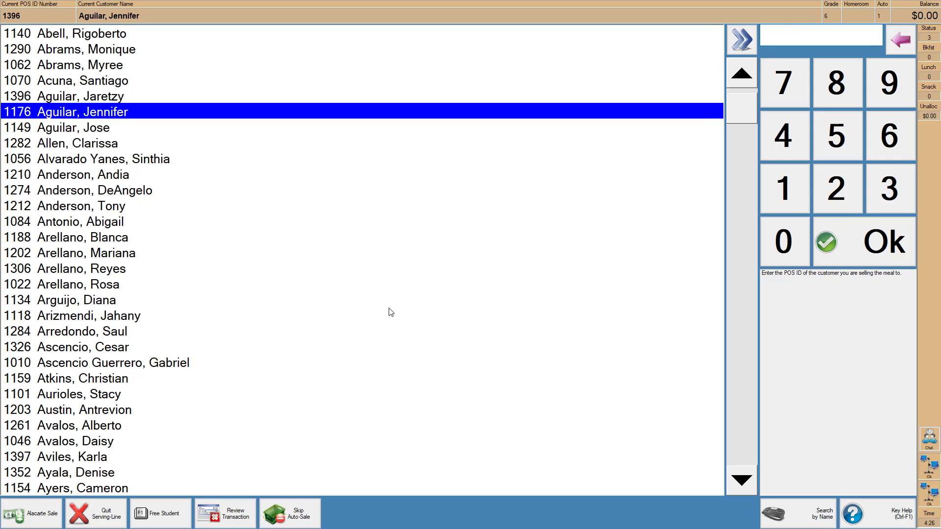
pyautogui.press('Down')
pyautogui.press('Down')
pyautogui.press('Down')
pyautogui.press('Down')
pyautogui.press('Down')
pyautogui.press('Down')
pyautogui.press('Down')
pyautogui.press('Down')
pyautogui.press('Up')
pyautogui.press('Up')
pyautogui.press('Up')
pyautogui.press('Down')
pyautogui.press('Down')
pyautogui.press('Down')
pyautogui.press('Up')
pyautogui.press('Up')
pyautogui.press('Down')
pyautogui.press('Up')
pyautogui.press('Down')
pyautogui.press('Down')
pyautogui.press('Down')
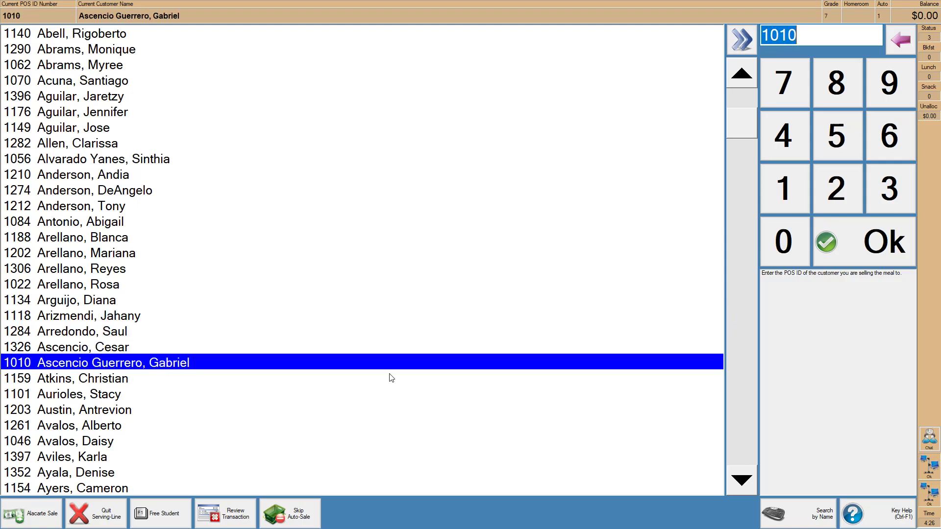
pyautogui.press('Down')
pyautogui.press('Down')
pyautogui.press('Down')
pyautogui.press('Up')
pyautogui.press('Down')
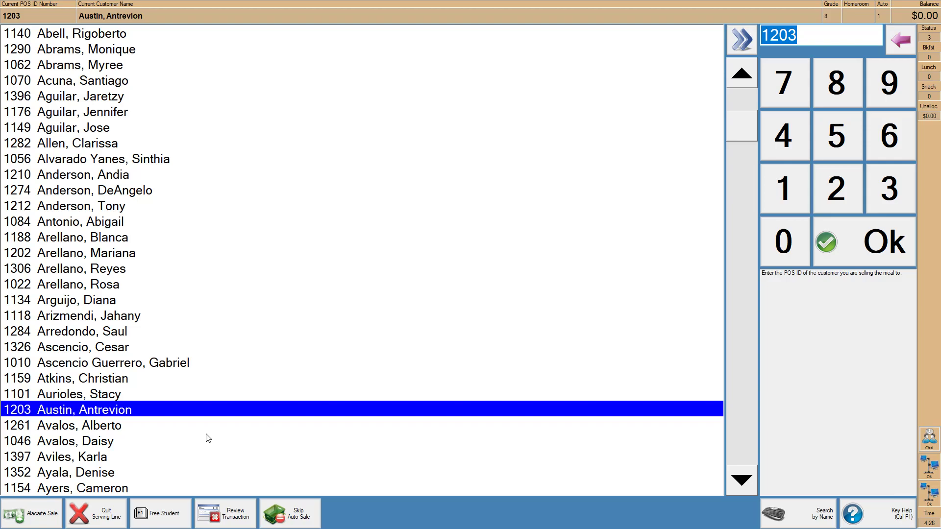
pyautogui.press('Return')
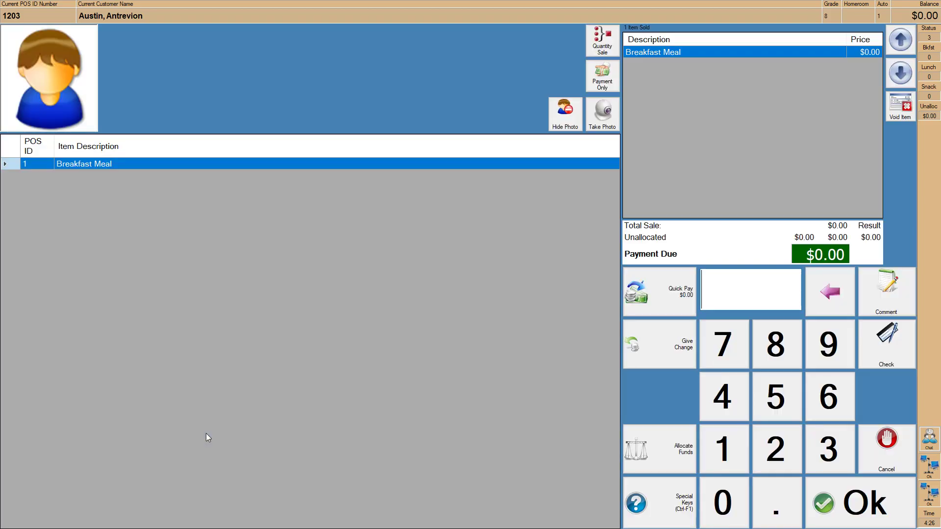
pyautogui.press('Return')
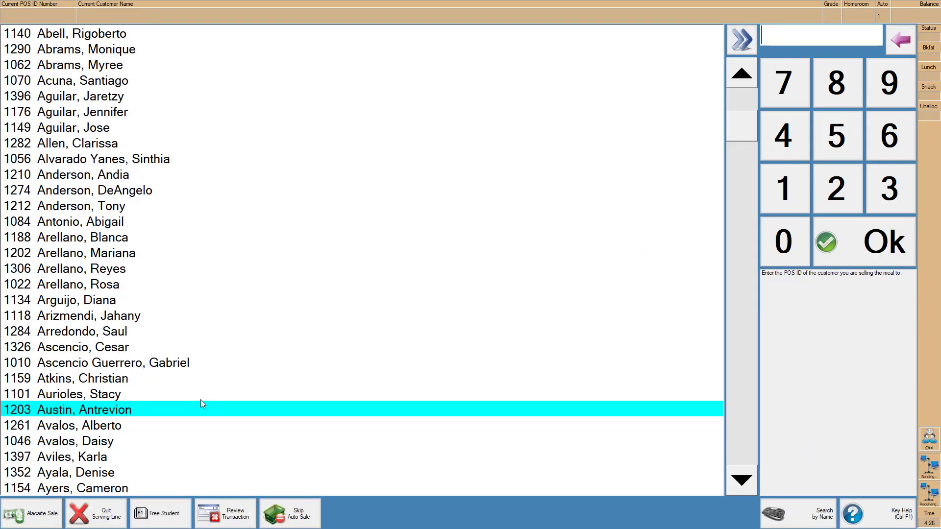
# - Complete a Breakfast Meal sale for another student and open one further down
pyautogui.click(155, 453)
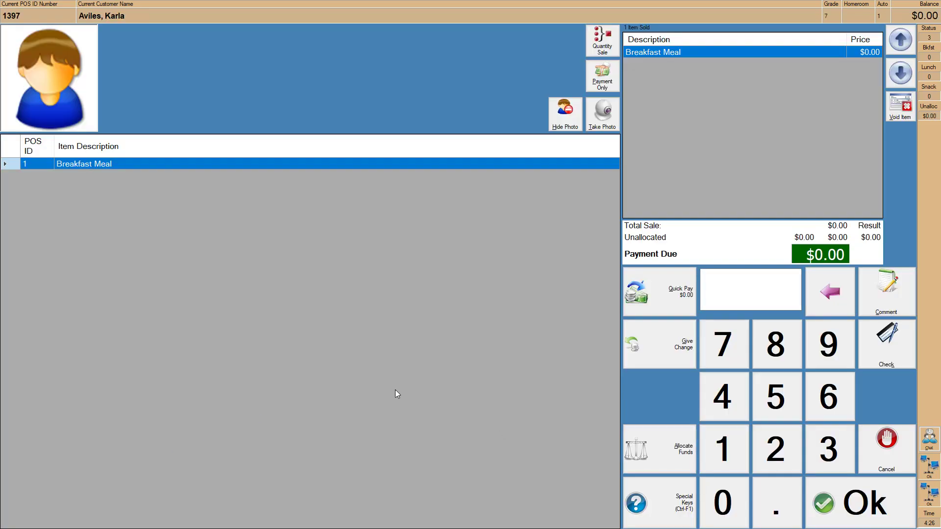
pyautogui.press('Return')
pyautogui.scroll(-5, 243, 405)
pyautogui.click(244, 405)
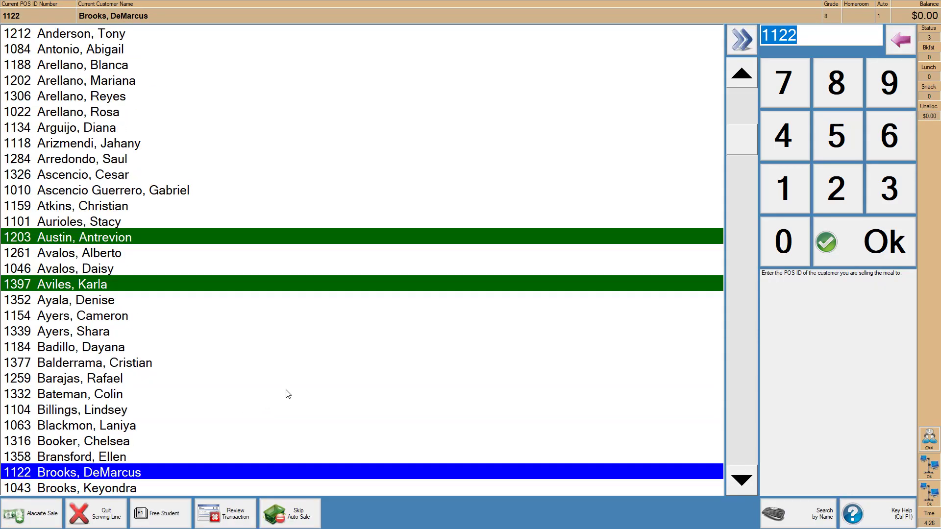
pyautogui.doubleClick(122, 365)
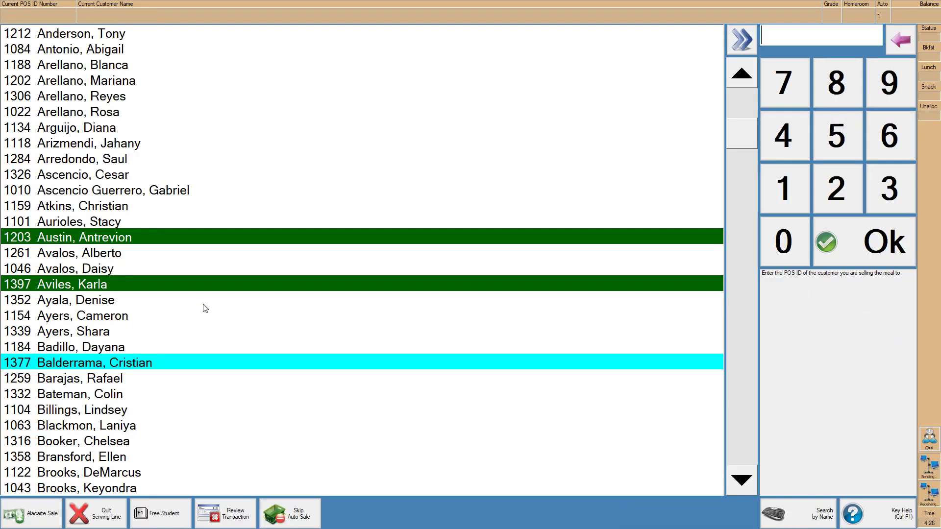
# - Turn off the automatic meal, clear the empty-transaction warning, and reopen the skipped student's sale
pyautogui.click(300, 514)
pyautogui.click(175, 414)
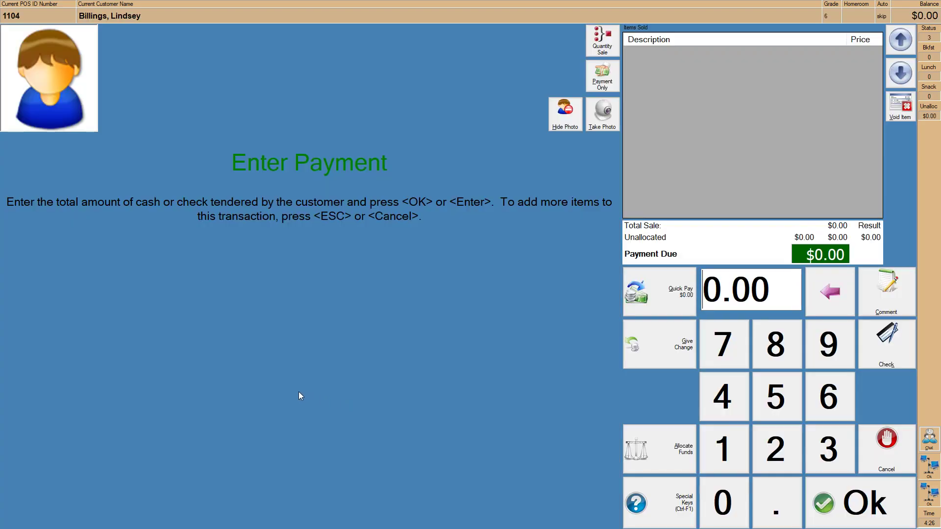
pyautogui.press('Return')
pyautogui.click(471, 265)
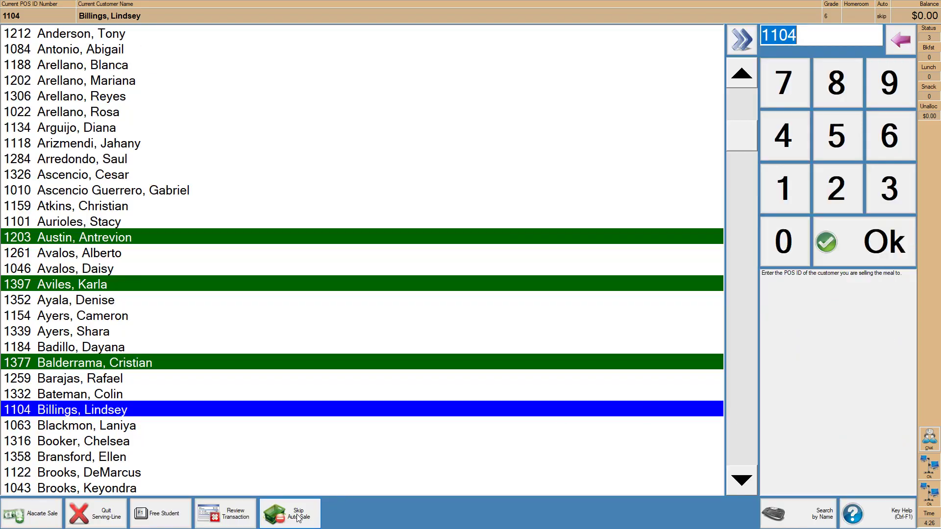
pyautogui.press('Down')
pyautogui.press('Down')
pyautogui.click(316, 409)
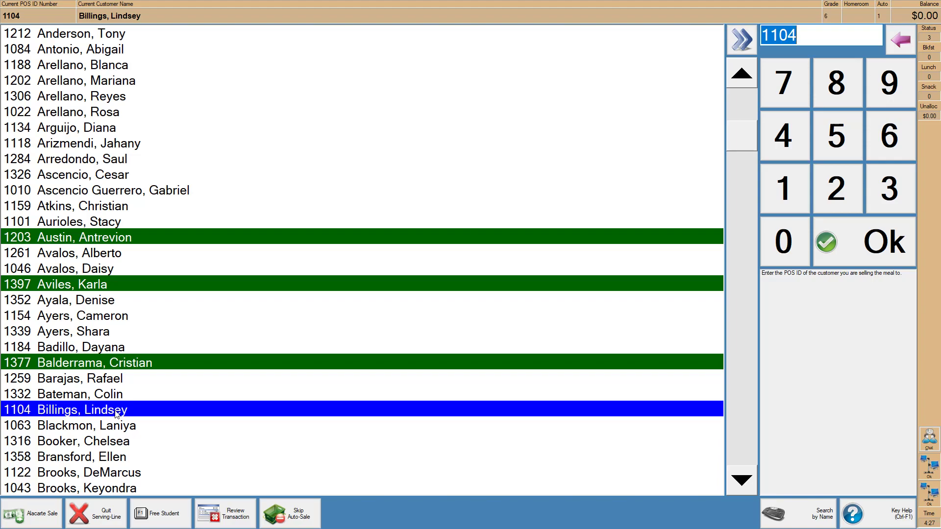
pyautogui.doubleClick(115, 411)
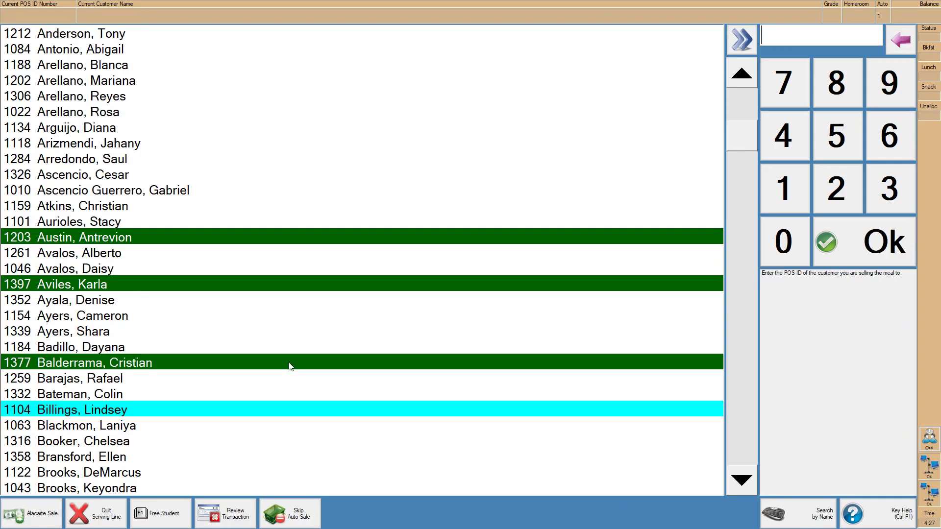
pyautogui.hotkey('alt', 'Tab')
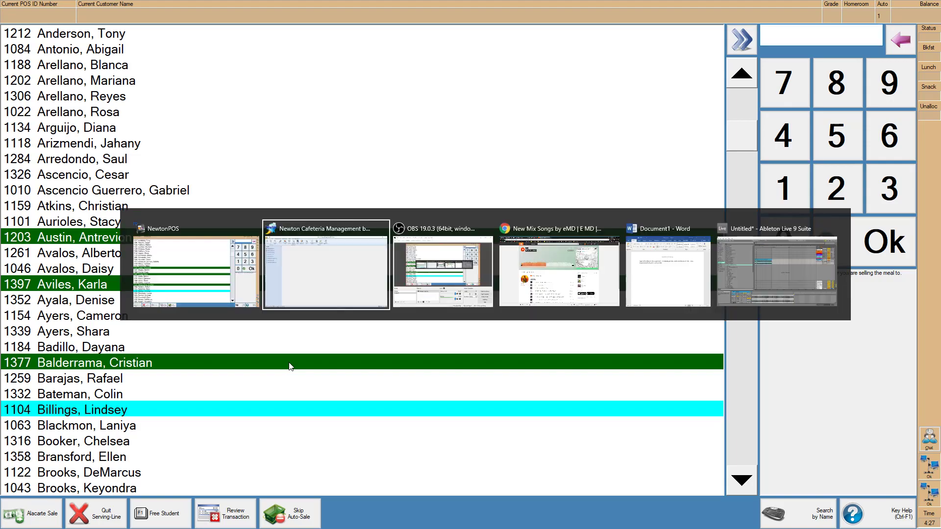
pyautogui.click(661, 280)
pyautogui.press('Return')
pyautogui.press('Return')
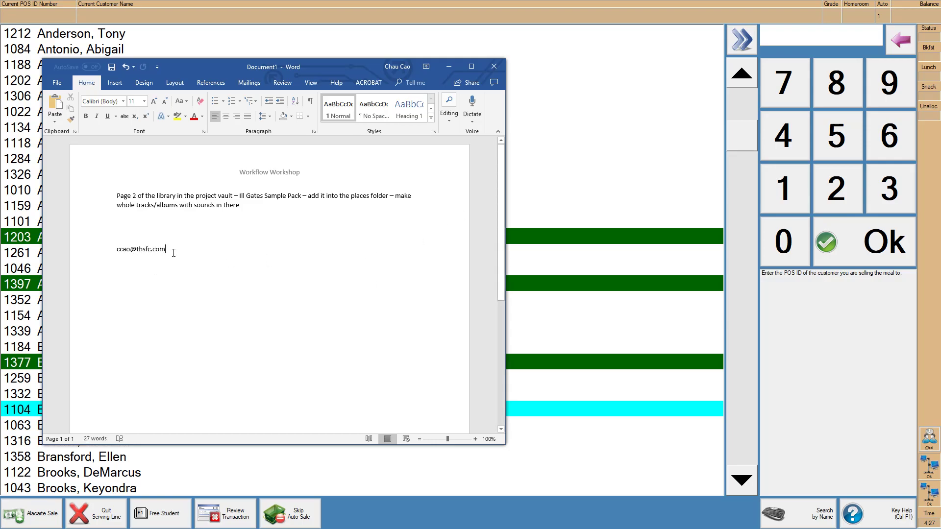
pyautogui.moveTo(196, 261); pyautogui.dragTo(107, 259)
pyautogui.press('BackSpace')
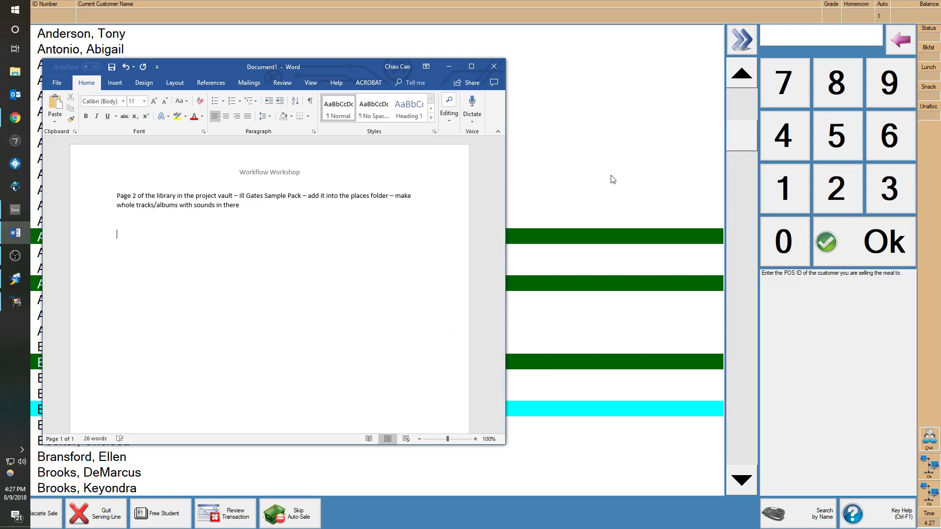
pyautogui.click(608, 180)
# - Ring up a meal for the selected student and return to that student's row
pyautogui.click(853, 508)
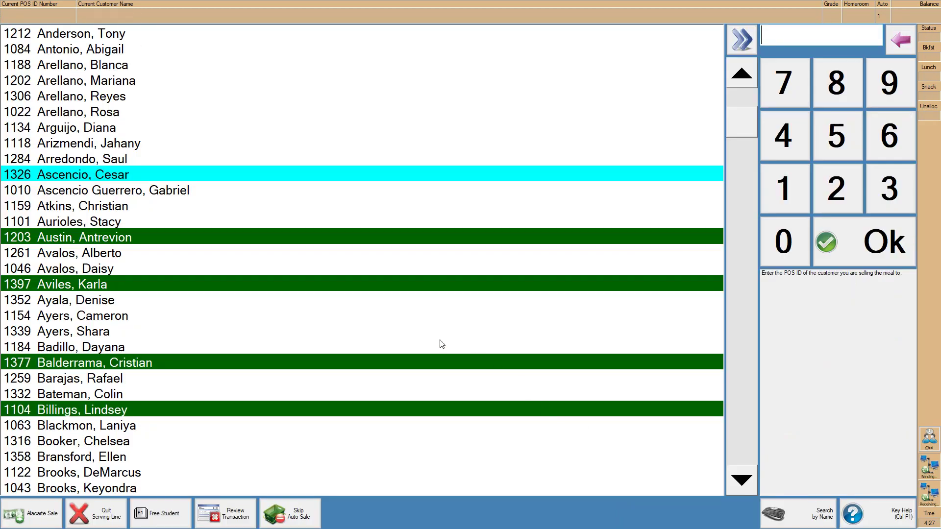
pyautogui.scroll(-18, 145, 302)
pyautogui.scroll(8, 158, 357)
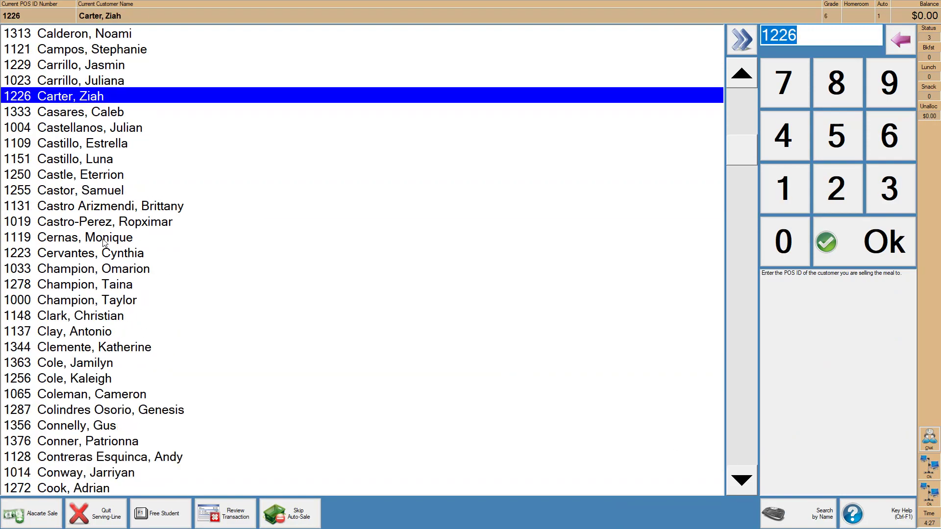
pyautogui.scroll(-3, 125, 270)
pyautogui.scroll(2, 125, 270)
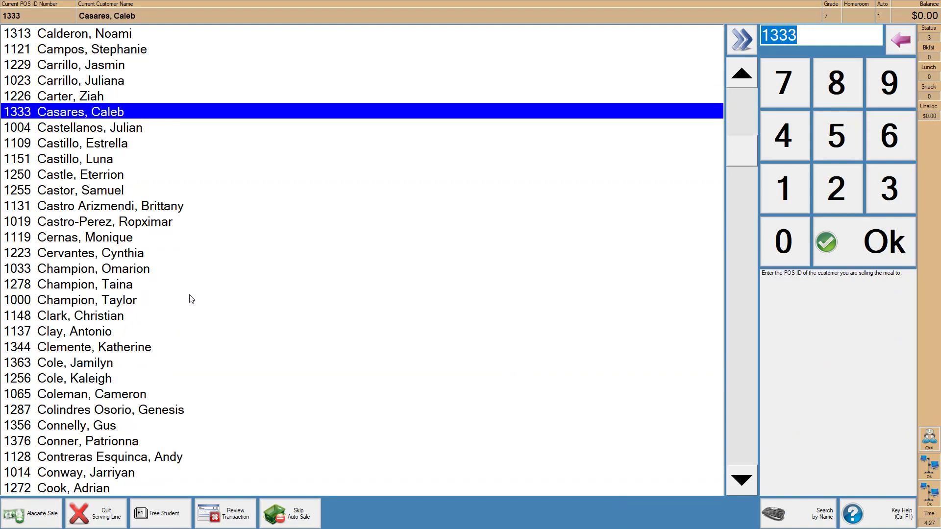
pyautogui.press('Return')
pyautogui.press('Up')
pyautogui.press('Down')
pyautogui.press('Up')
pyautogui.press('Down')
pyautogui.press('Up')
pyautogui.press('Down')
pyautogui.press('Up')
pyautogui.press('Down')
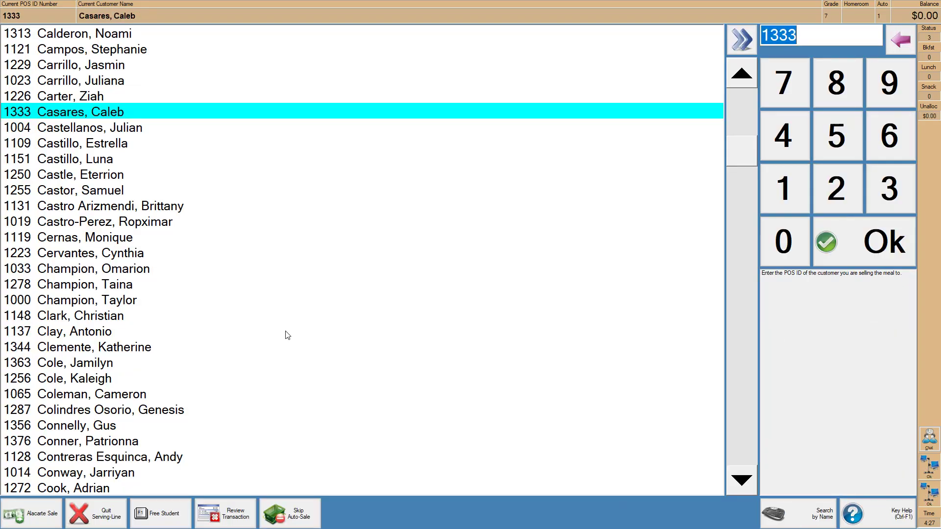
# - Void the latest Breakfast Meal transaction without a comment
pyautogui.click(233, 521)
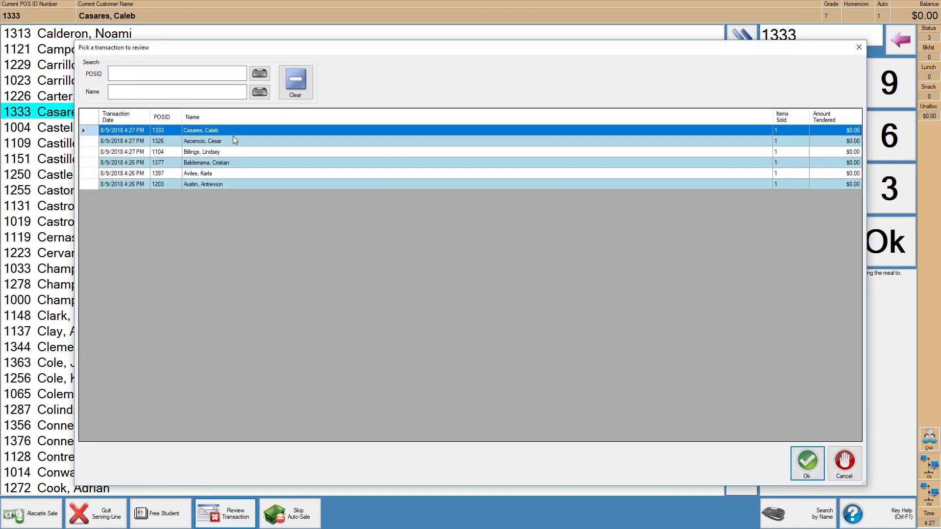
pyautogui.doubleClick(202, 133)
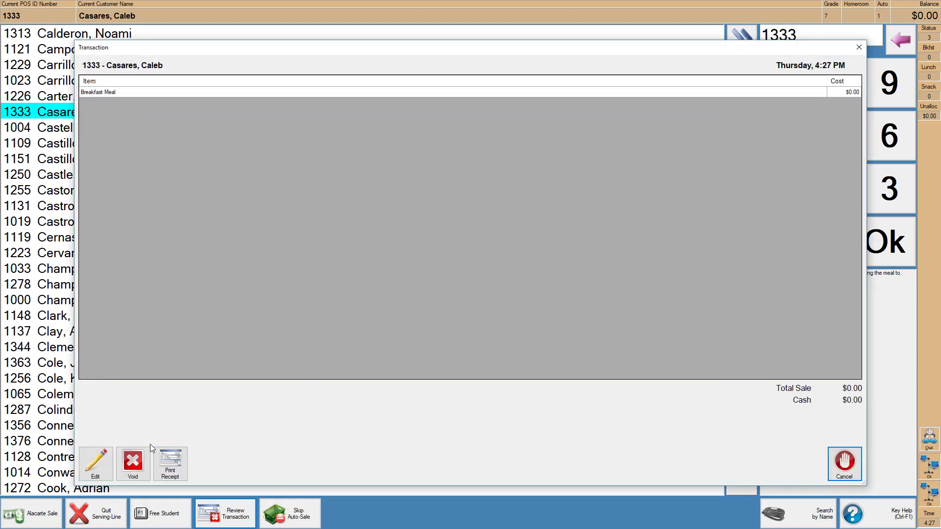
pyautogui.click(132, 465)
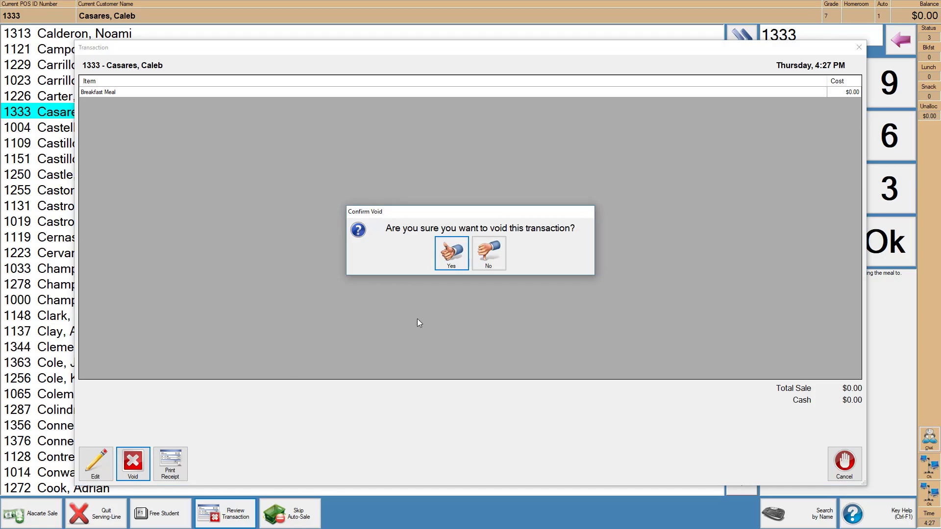
pyautogui.click(450, 267)
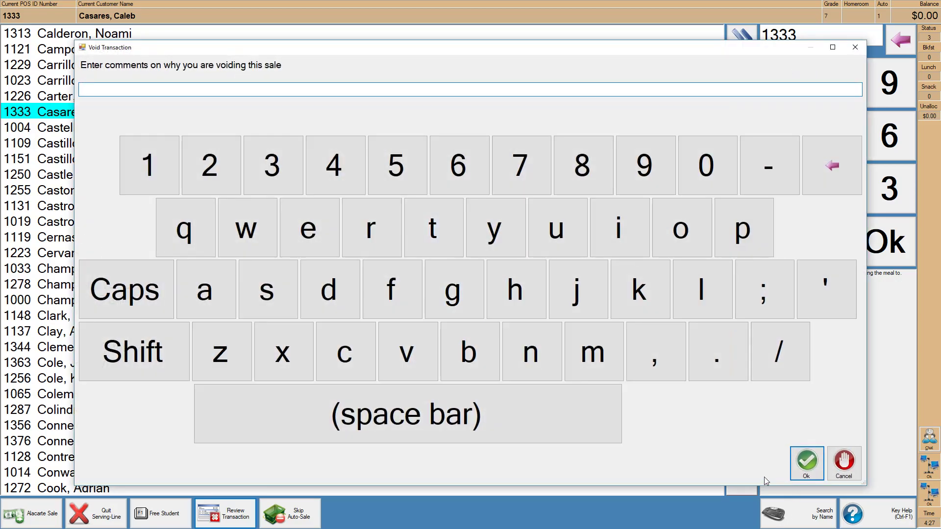
pyautogui.click(804, 461)
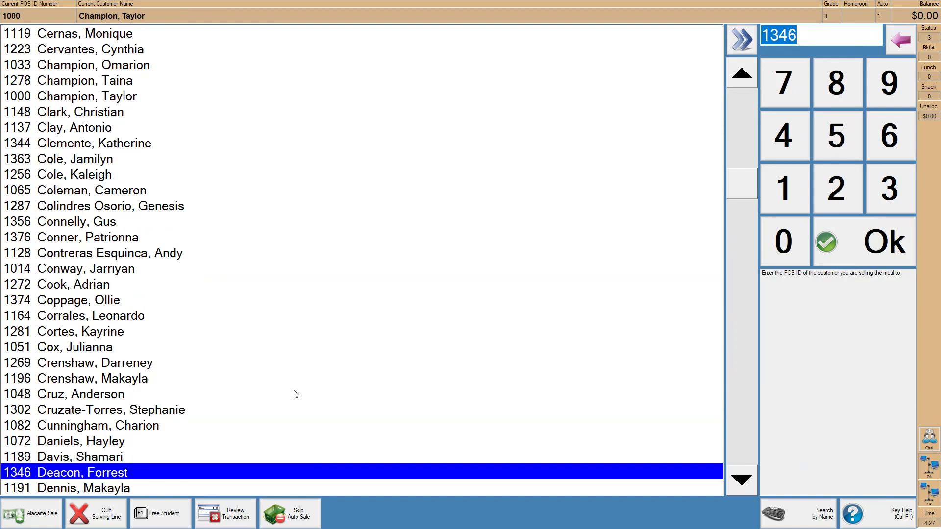
# - Skip the automatic sale and manually add a Breakfast Meal for another student
pyautogui.click(296, 523)
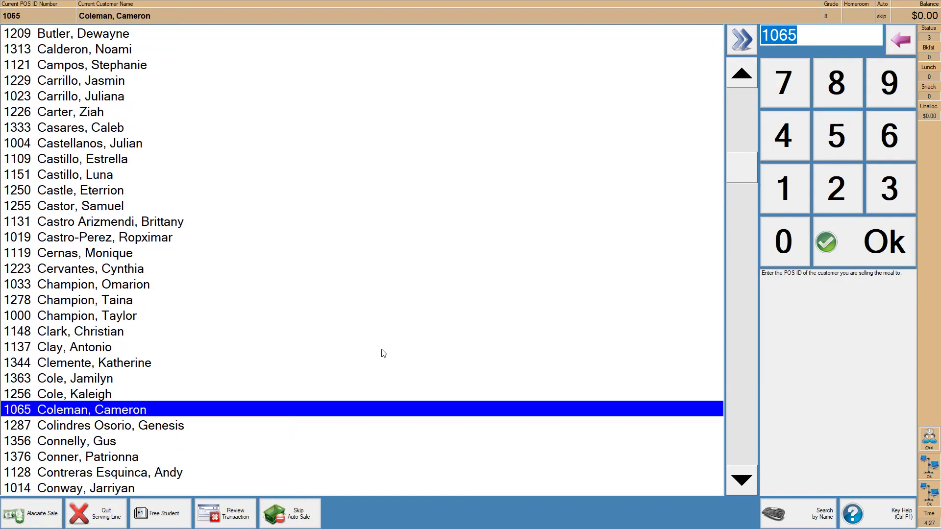
pyautogui.click(405, 343)
pyautogui.click(406, 338)
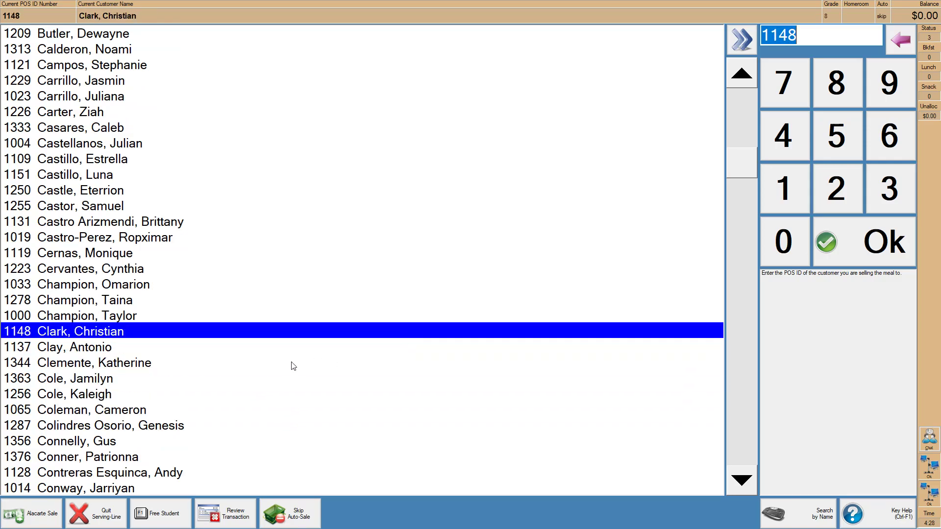
pyautogui.click(140, 338)
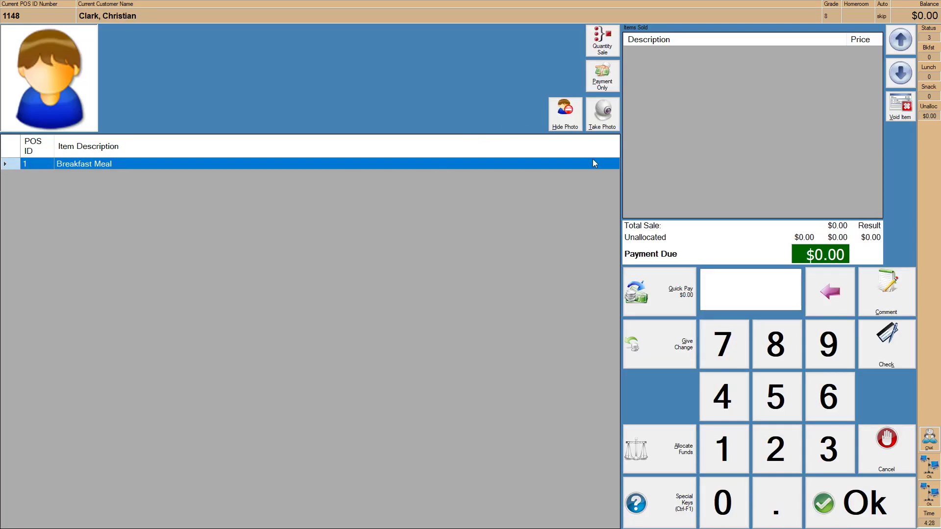
pyautogui.click(231, 167)
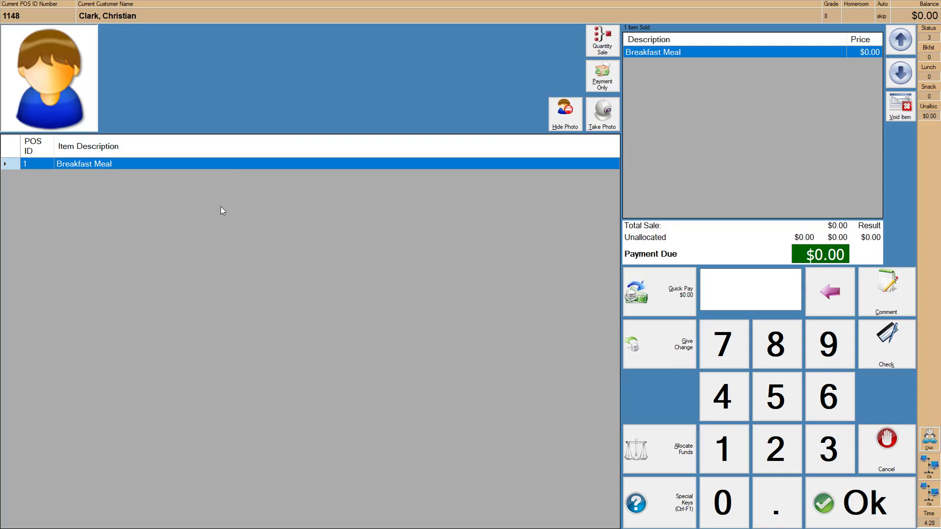
pyautogui.press('Down')
pyautogui.press('Down')
pyautogui.press('Down')
pyautogui.press('Down')
pyautogui.press('Down')
pyautogui.press('Down')
pyautogui.press('Down')
pyautogui.press('Up')
pyautogui.press('Up')
pyautogui.press('Up')
pyautogui.press('Down')
pyautogui.press('Down')
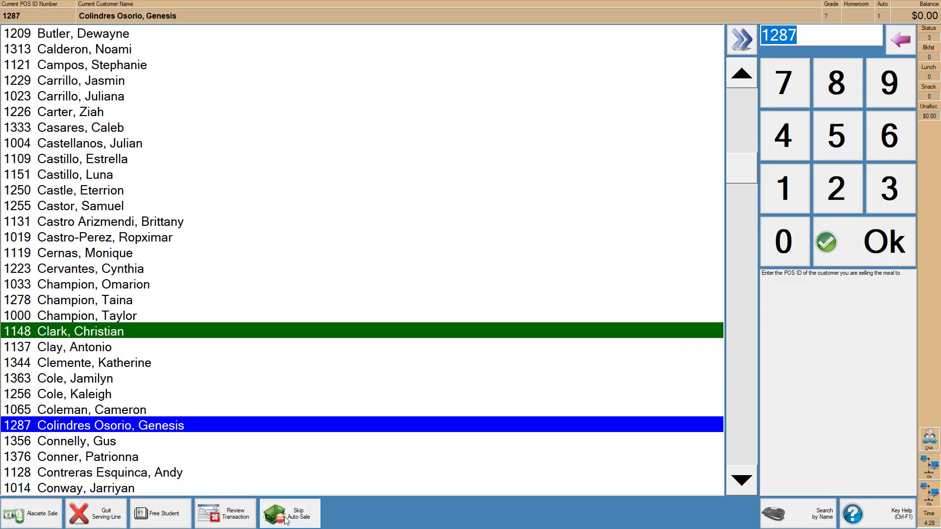
# - Open the next student's sale, clear the empty-transaction warning, and complete a Breakfast Meal sale
pyautogui.click(287, 521)
pyautogui.scroll(-12, 218, 450)
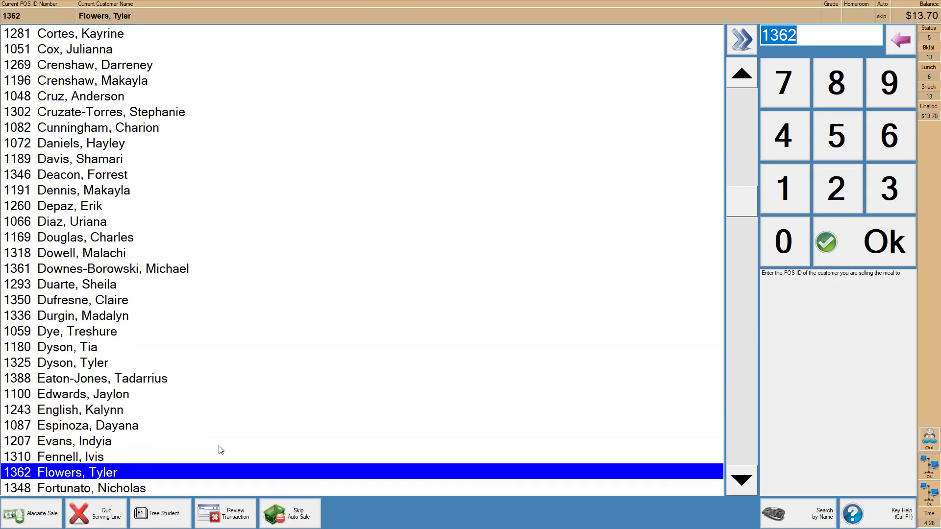
pyautogui.scroll(14, 218, 450)
pyautogui.scroll(-6, 219, 362)
pyautogui.click(216, 358)
pyautogui.press('Return')
pyautogui.press('Return')
pyautogui.click(471, 266)
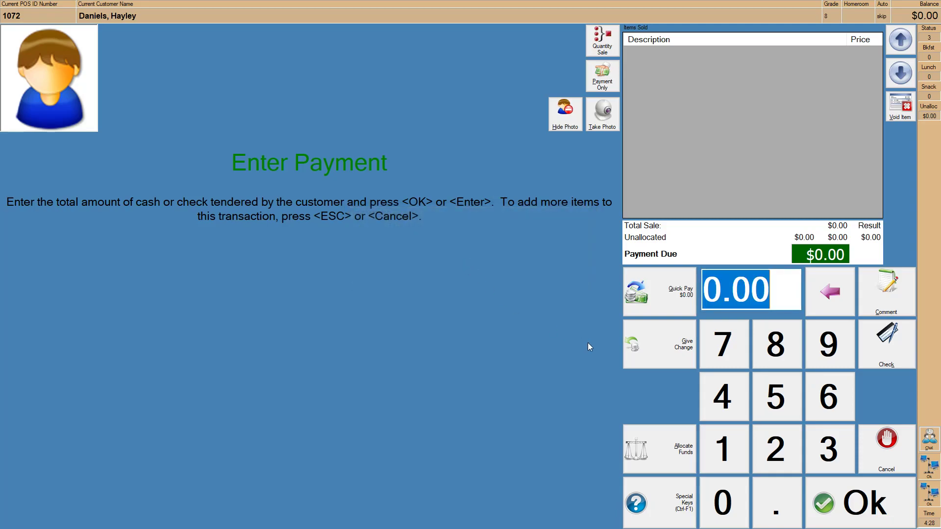
pyautogui.press('Escape')
pyautogui.click(204, 161)
pyautogui.press('Return')
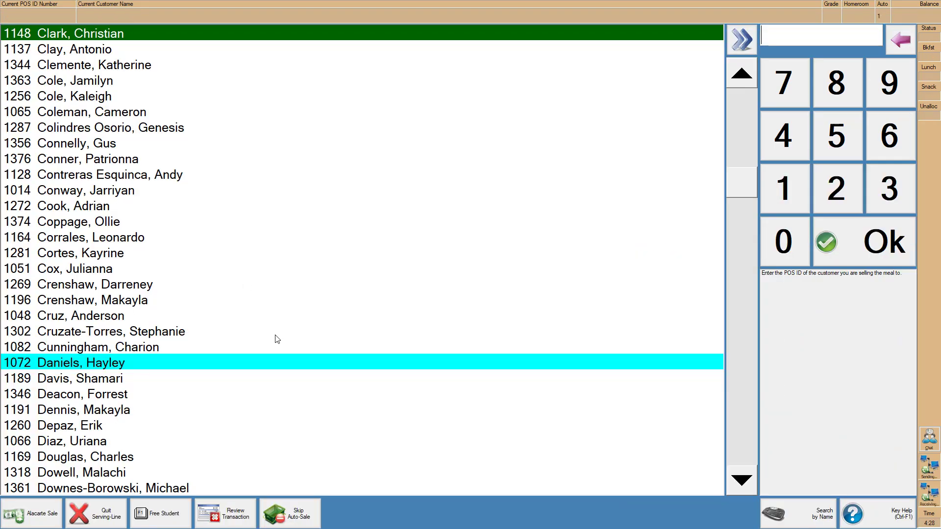
# - Complete sales for the next students, entering 1 and 1350, and re-enable automatic meals
pyautogui.click(292, 518)
pyautogui.press('Down')
pyautogui.press('Down')
pyautogui.press('Down')
pyautogui.press('Down')
pyautogui.press('Return')
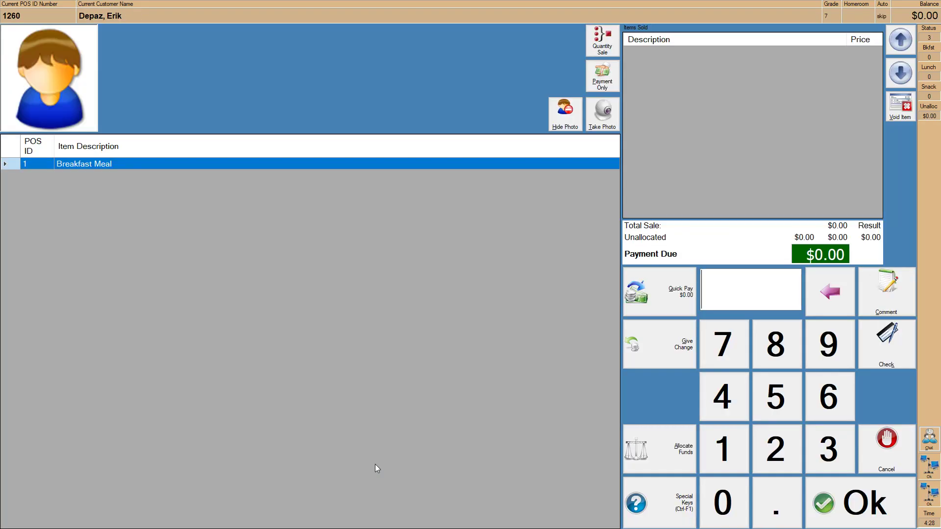
pyautogui.write('1')
pyautogui.press('Return')
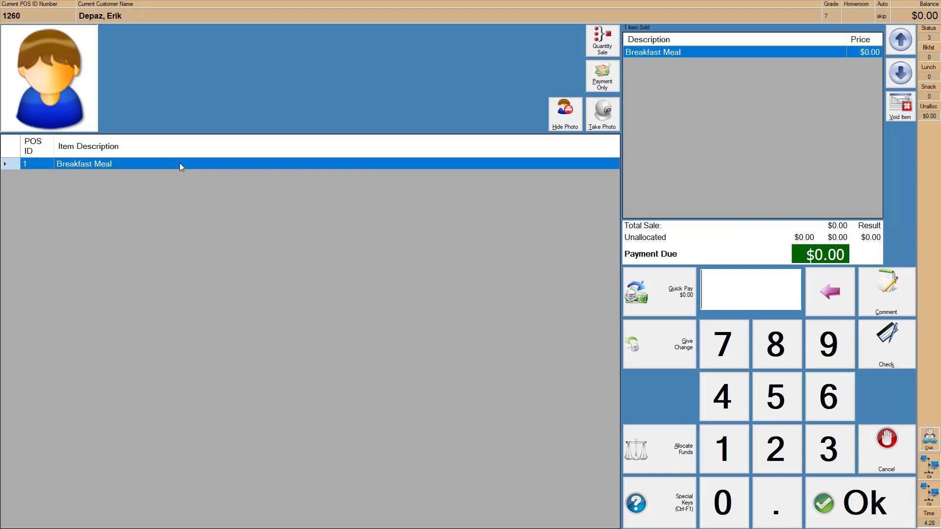
pyautogui.press('Down')
pyautogui.press('Down')
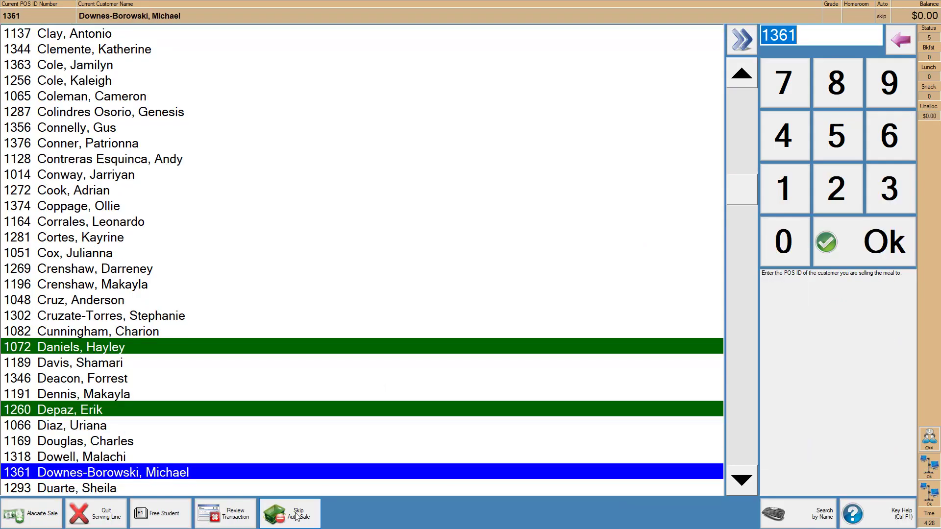
pyautogui.press('Return')
pyautogui.press('Return')
pyautogui.press('Return')
pyautogui.press('Return')
pyautogui.press('Escape')
pyautogui.click(292, 515)
pyautogui.write('1350')
pyautogui.press('Return')
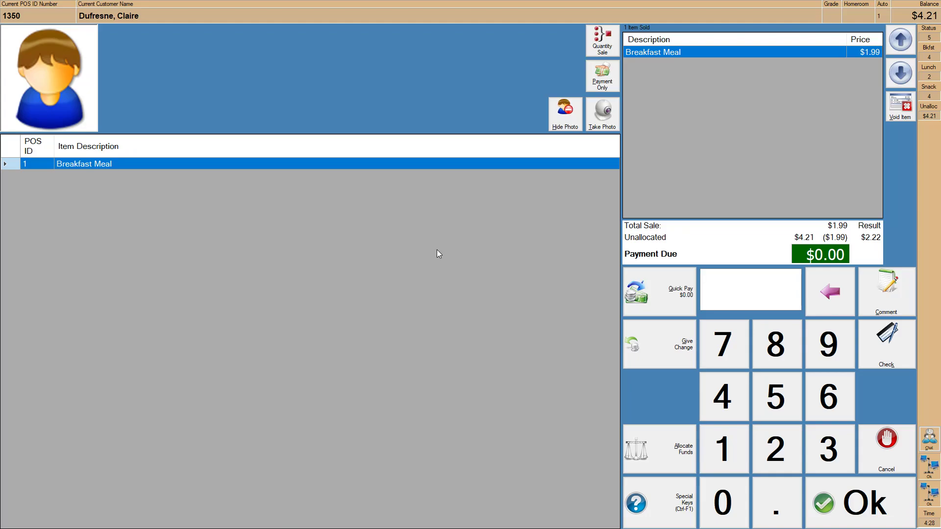
pyautogui.press('Return')
# - Choose another student in the roster and ring up their breakfast meal
pyautogui.press('Down')
pyautogui.press('Down')
pyautogui.press('Down')
pyautogui.press('Down')
pyautogui.press('Down')
pyautogui.press('Down')
pyautogui.press('Down')
pyautogui.press('Up')
pyautogui.press('Up')
pyautogui.press('Down')
pyautogui.press('Down')
pyautogui.press('Up')
pyautogui.press('Down')
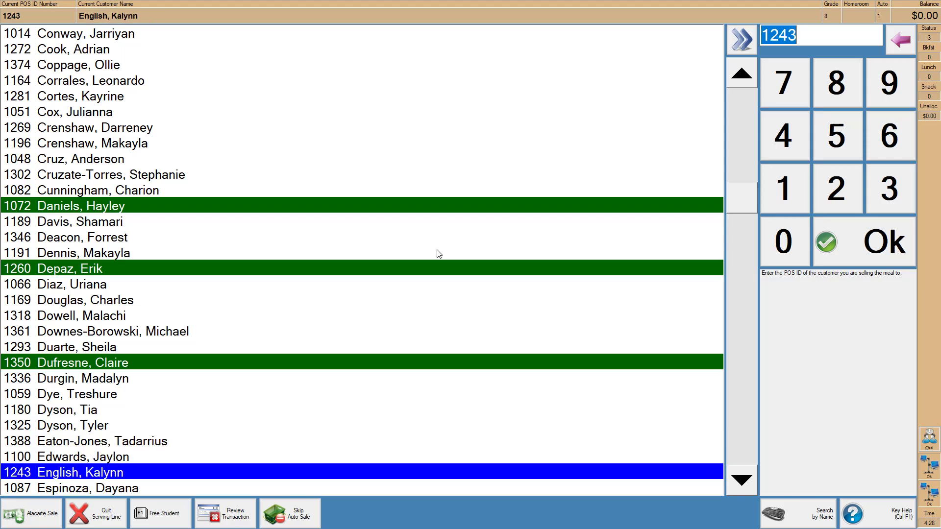
pyautogui.press('Down')
pyautogui.press('Up')
pyautogui.press('Up')
pyautogui.press('Up')
pyautogui.click(329, 462)
pyautogui.press('Return')
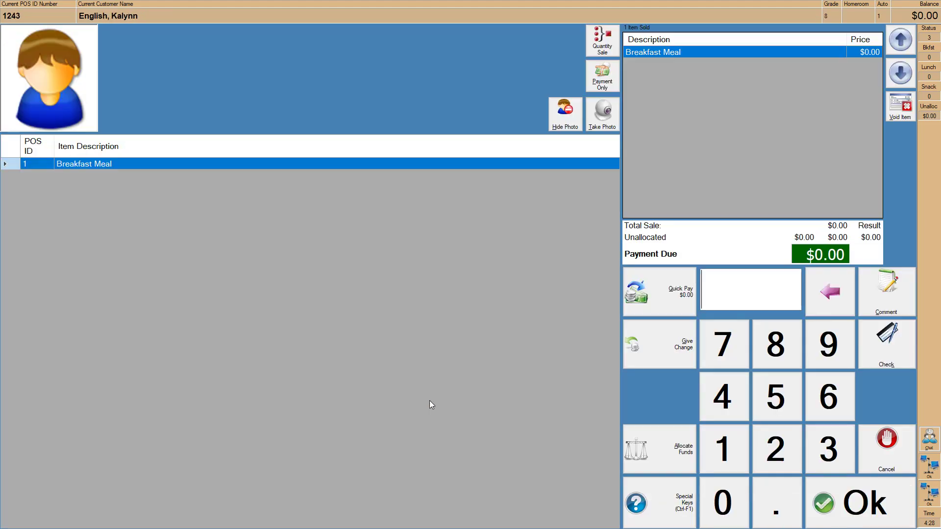
# - Cancel the next student's $1.99 Breakfast Meal sale that required a charge
pyautogui.press('Down')
pyautogui.press('Down')
pyautogui.press('Down')
pyautogui.press('Down')
pyautogui.press('Down')
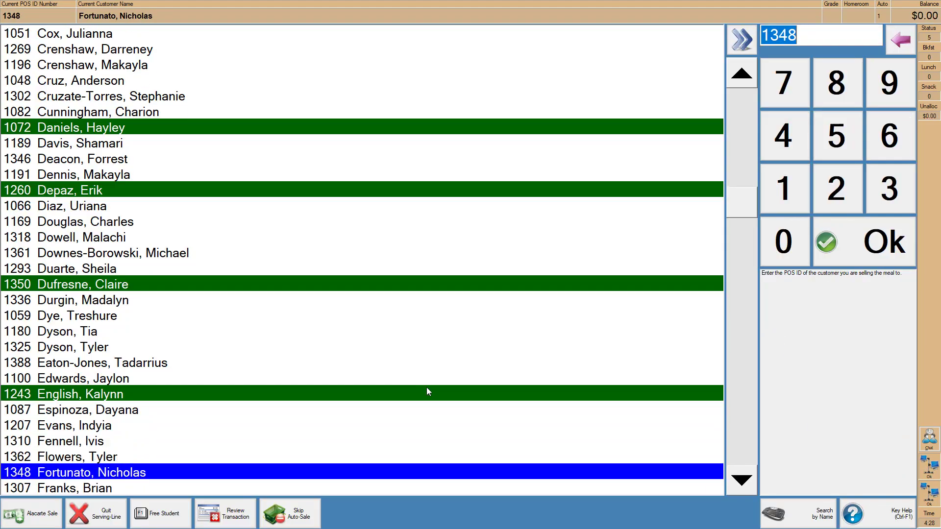
pyautogui.press('Return')
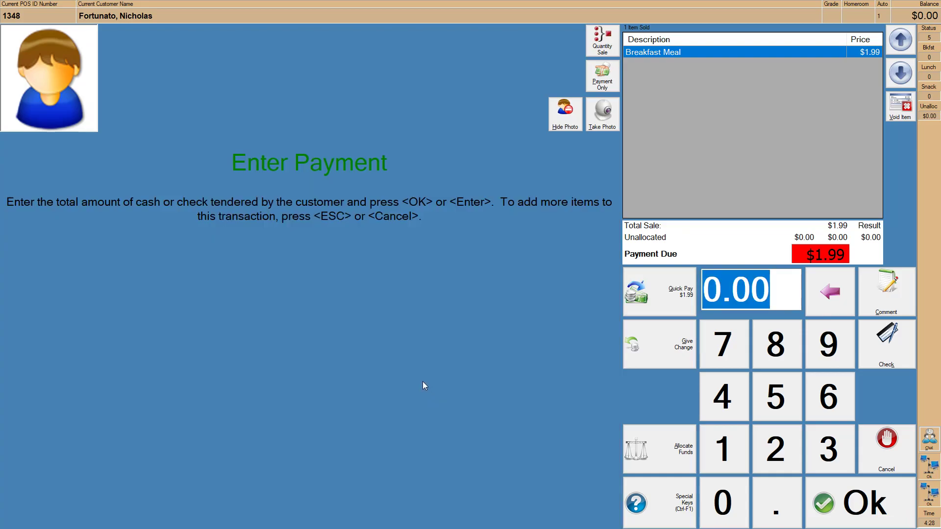
pyautogui.press('Return')
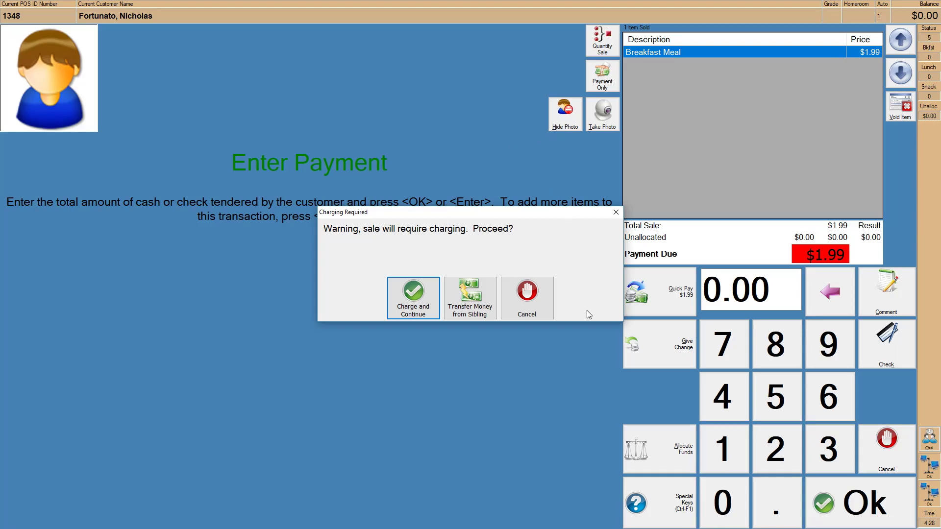
pyautogui.click(539, 284)
pyautogui.click(893, 440)
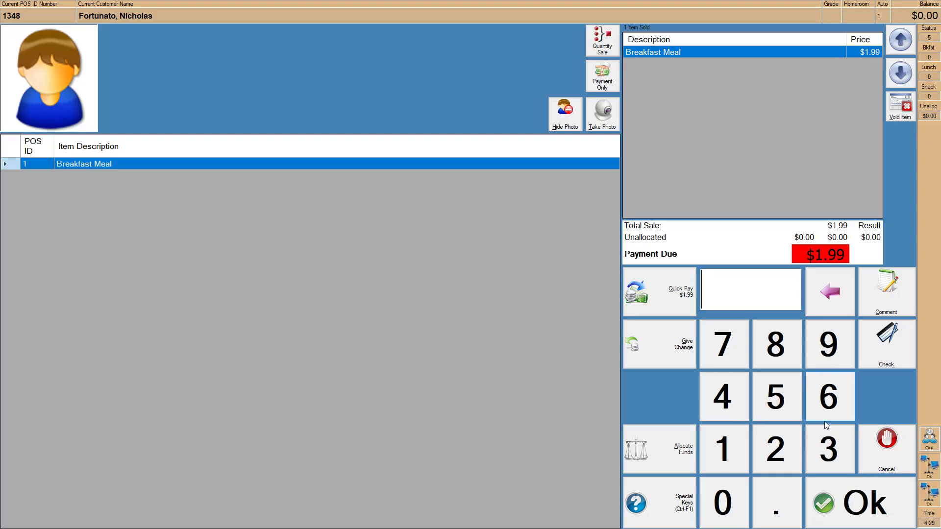
pyautogui.click(887, 441)
# - Sell breakfast meals to two more students further down the list
pyautogui.scroll(-6, 333, 397)
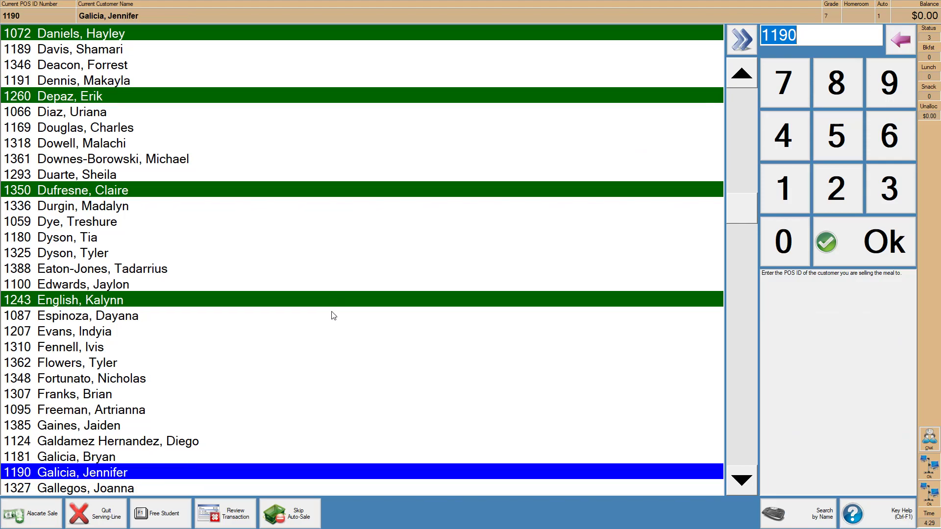
pyautogui.press('Return')
pyautogui.scroll(-3, 489, 364)
pyautogui.scroll(-3, 489, 364)
pyautogui.press('Return')
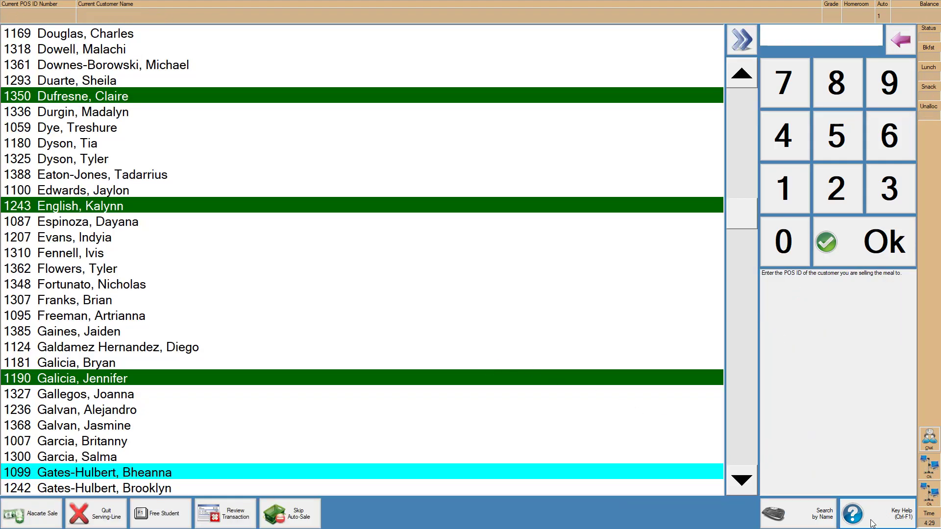
# - Show the Special Keys reference with its Alternate functions, including group search
pyautogui.click(873, 524)
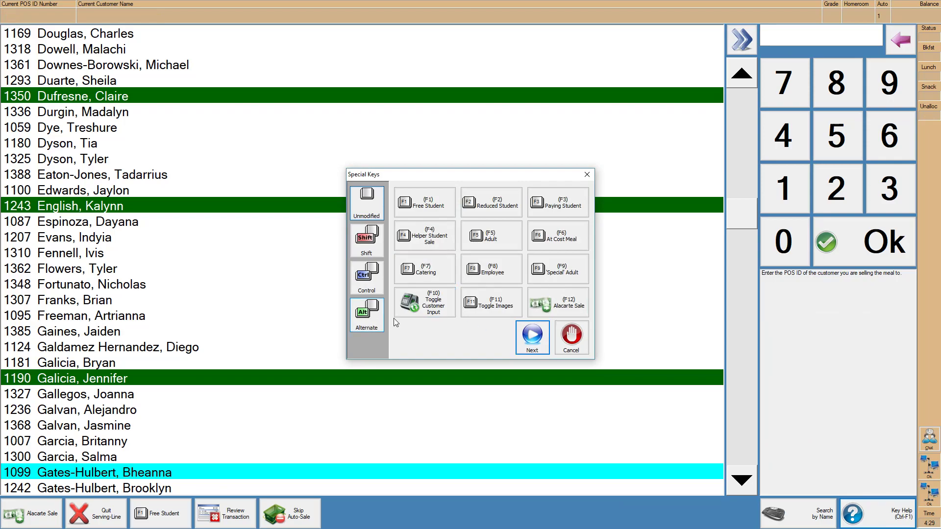
pyautogui.click(571, 343)
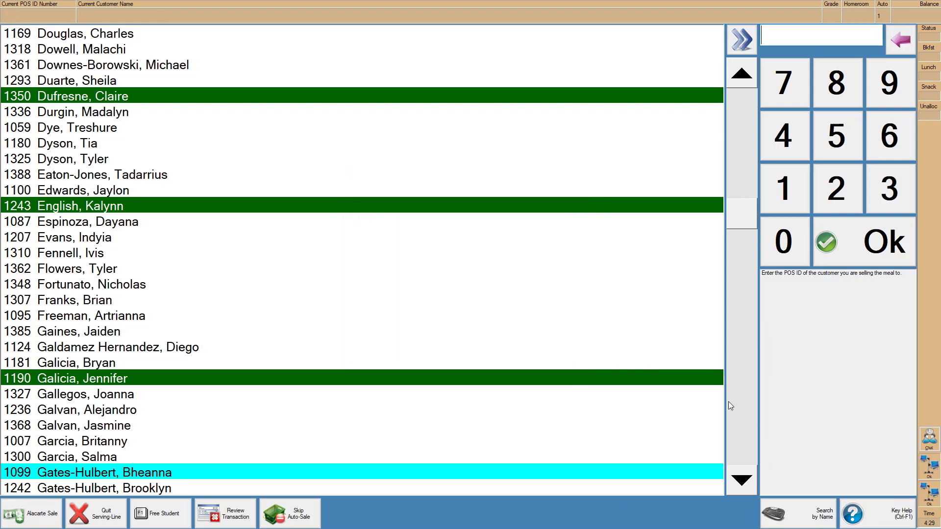
pyautogui.click(886, 517)
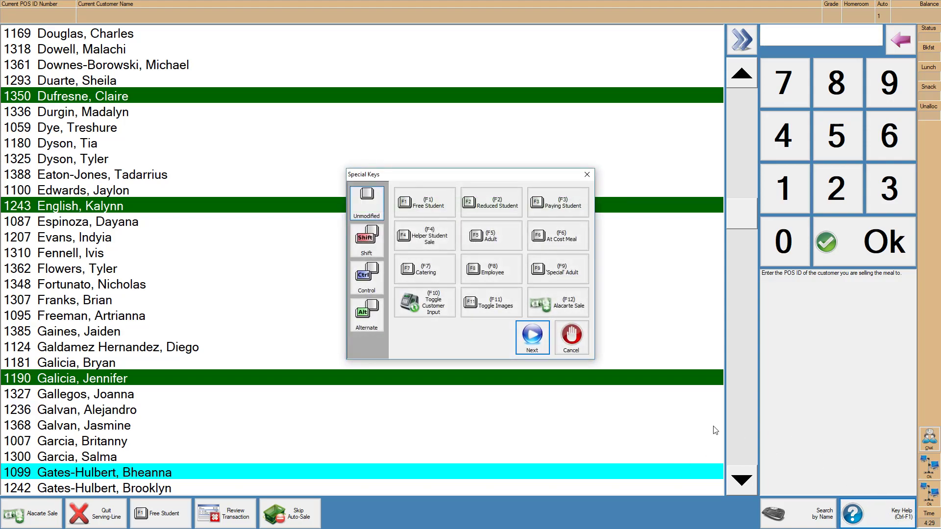
pyautogui.click(366, 325)
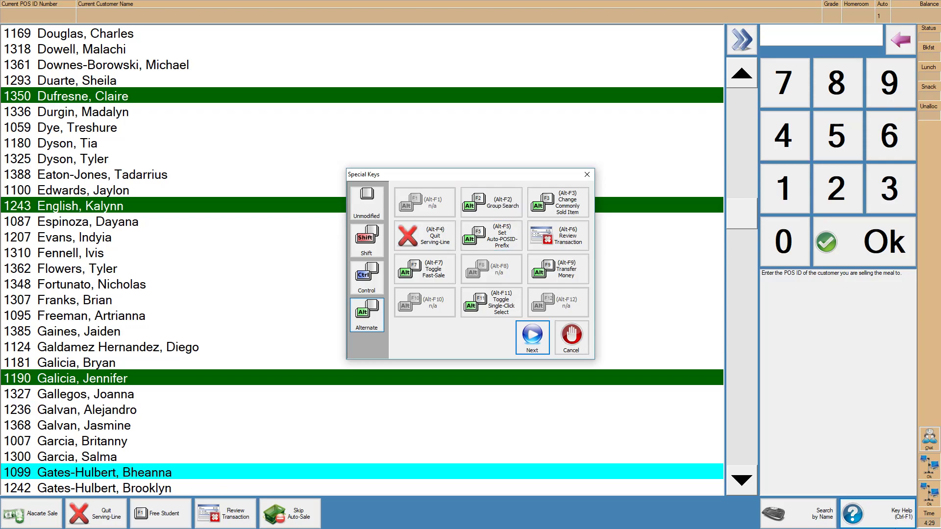
# - Filter the student roster by grade to show only grade 7
pyautogui.click(490, 201)
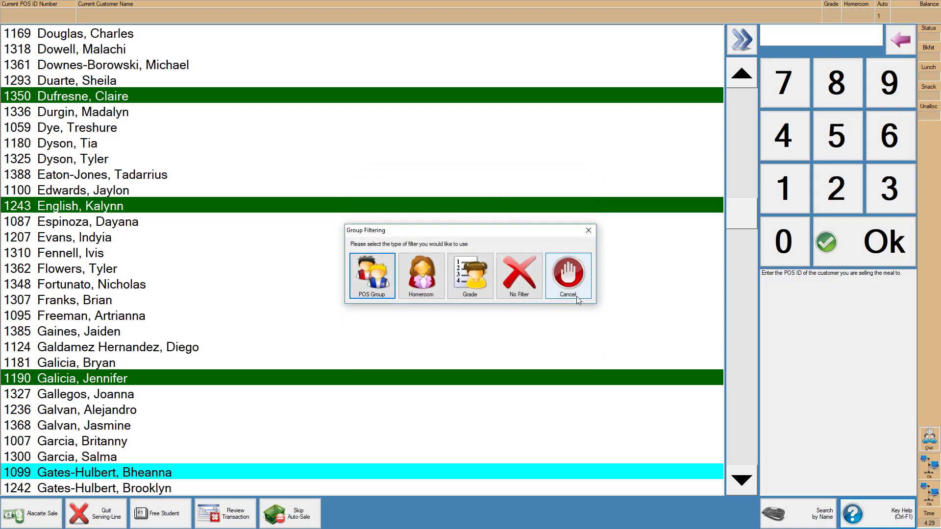
pyautogui.click(469, 272)
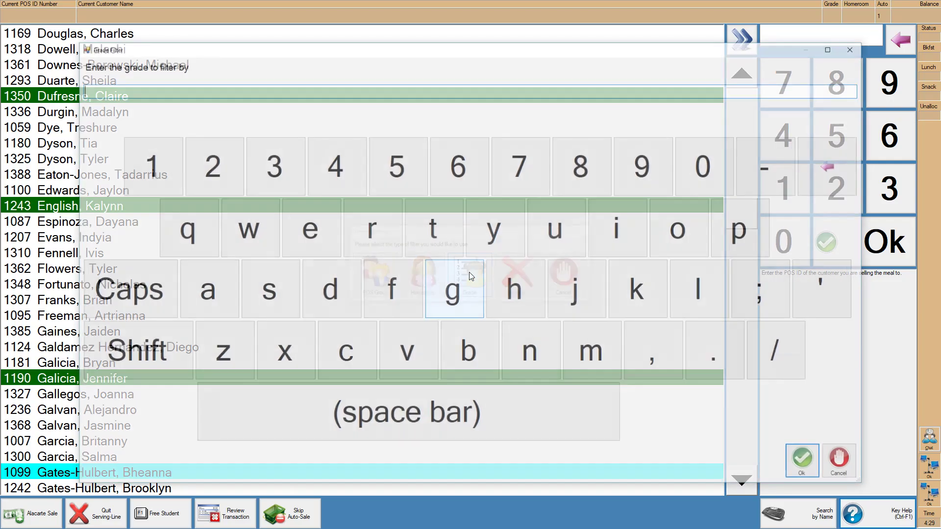
pyautogui.press('Return')
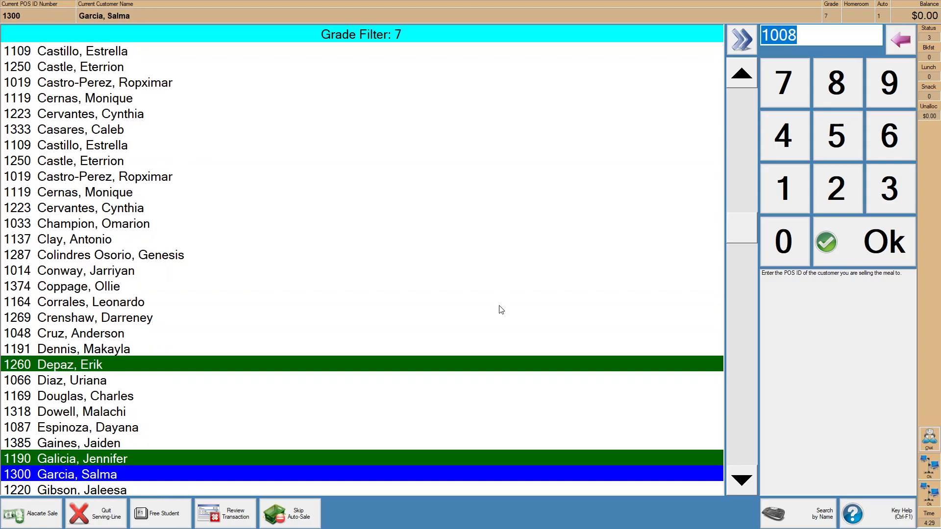
# - Clear the grade filter with No Filter so every student is listed again
pyautogui.click(896, 518)
pyautogui.click(371, 317)
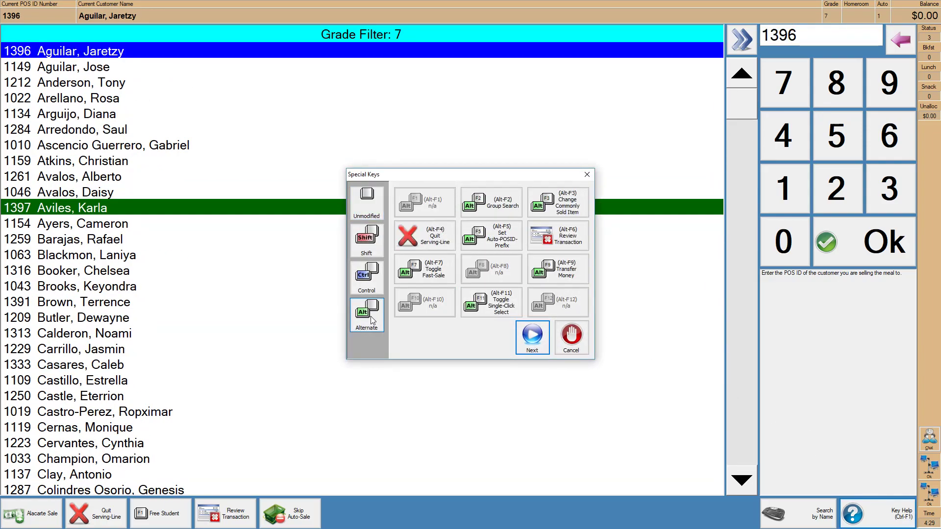
pyautogui.click(503, 205)
pyautogui.click(525, 282)
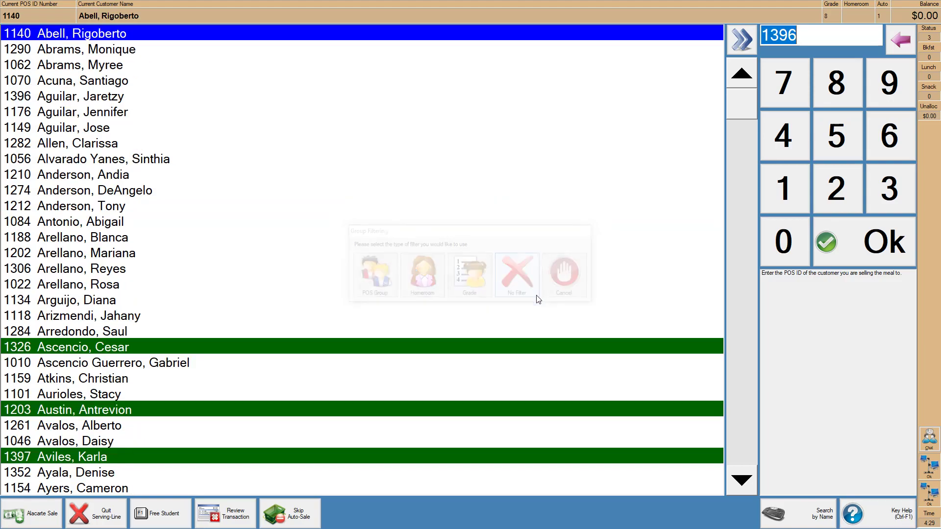
pyautogui.scroll(-20, 336, 305)
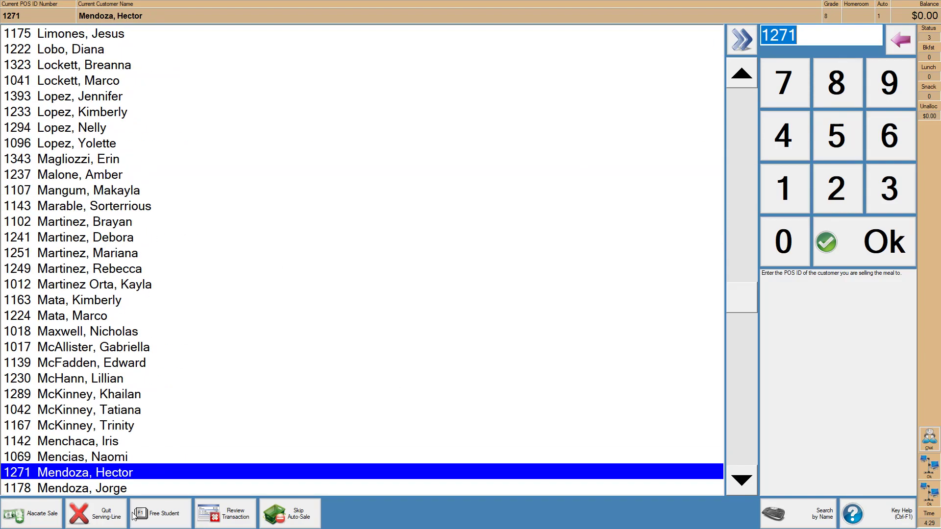
# - Quit the serving line and accept the batch's ending cash balance
pyautogui.click(97, 521)
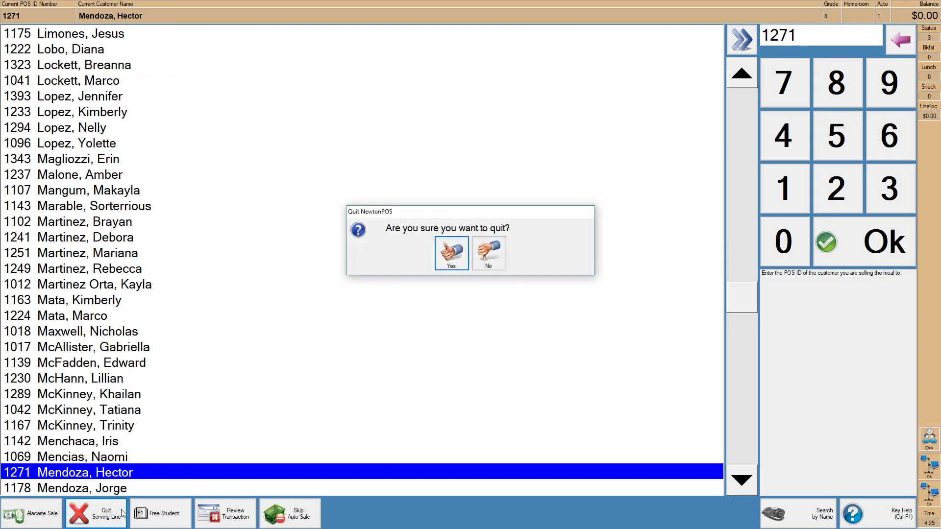
pyautogui.click(452, 254)
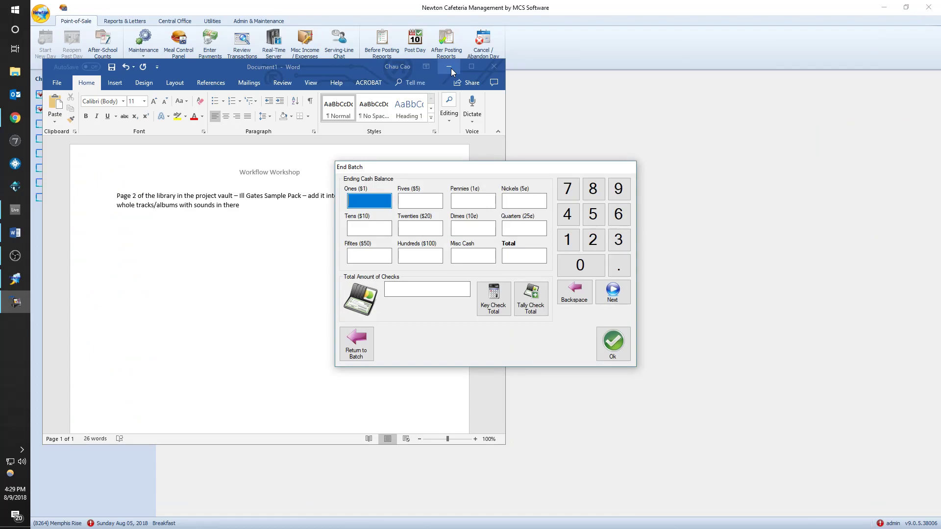
pyautogui.click(450, 67)
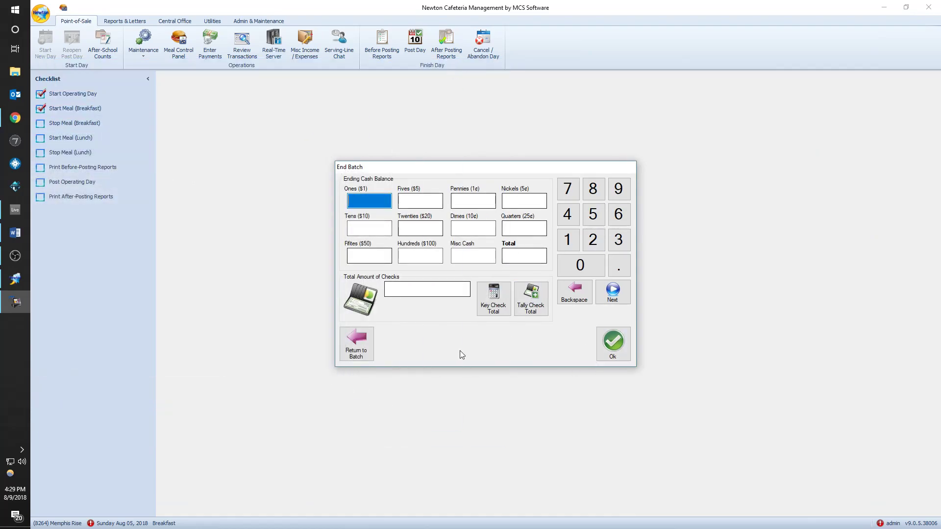
pyautogui.click(613, 346)
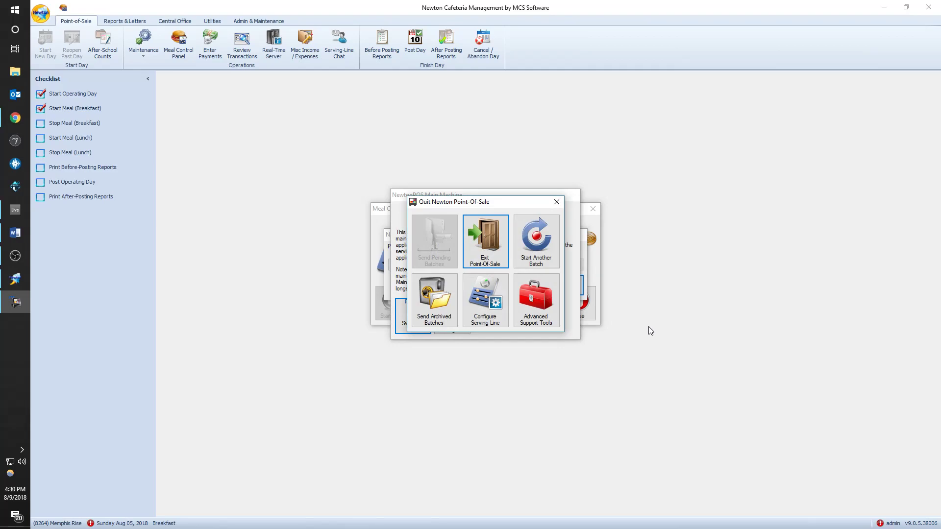
# - Resend the 20180809 archived batch and exit Point-Of-Sale to the Meal Control Panel
pyautogui.moveTo(455, 204)
pyautogui.mouseDown()
pyautogui.moveTo(462, 168)
pyautogui.moveTo(449, 188)
pyautogui.moveTo(452, 205)
pyautogui.mouseUp()
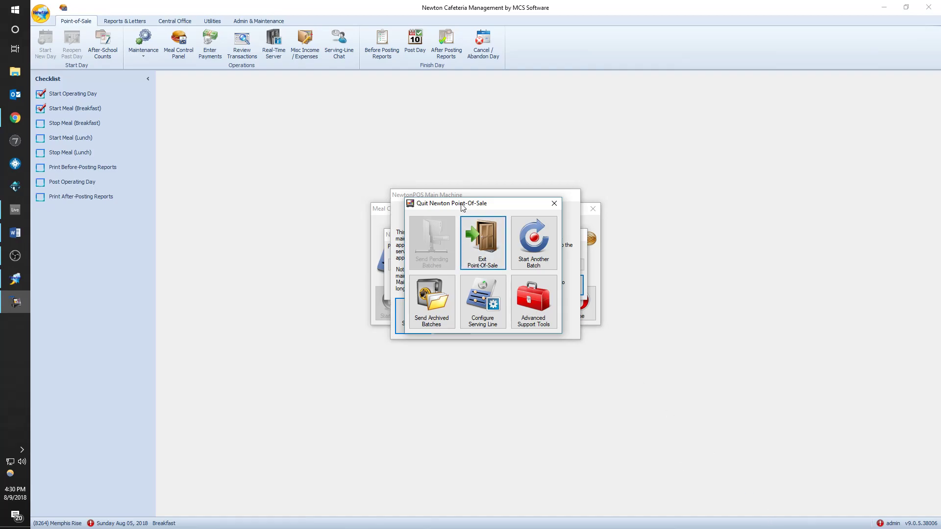
pyautogui.moveTo(467, 209); pyautogui.dragTo(468, 209)
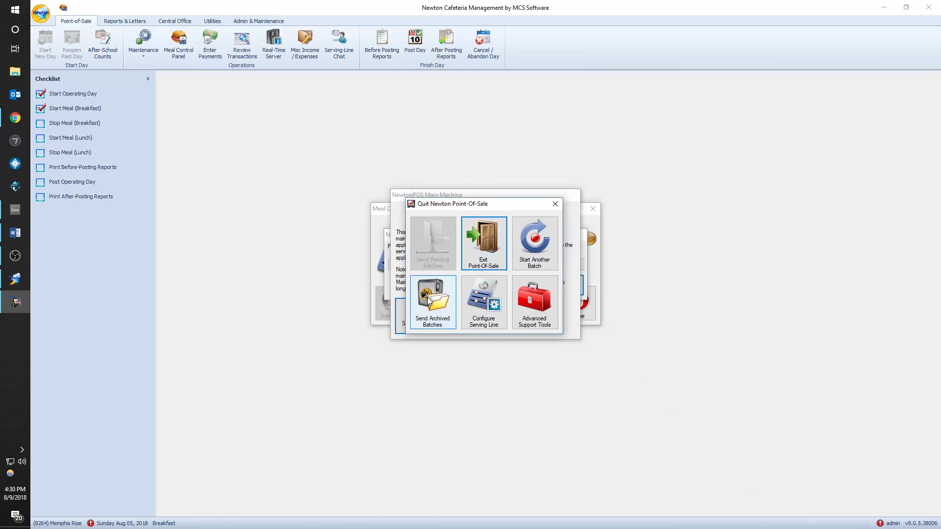
pyautogui.click(429, 301)
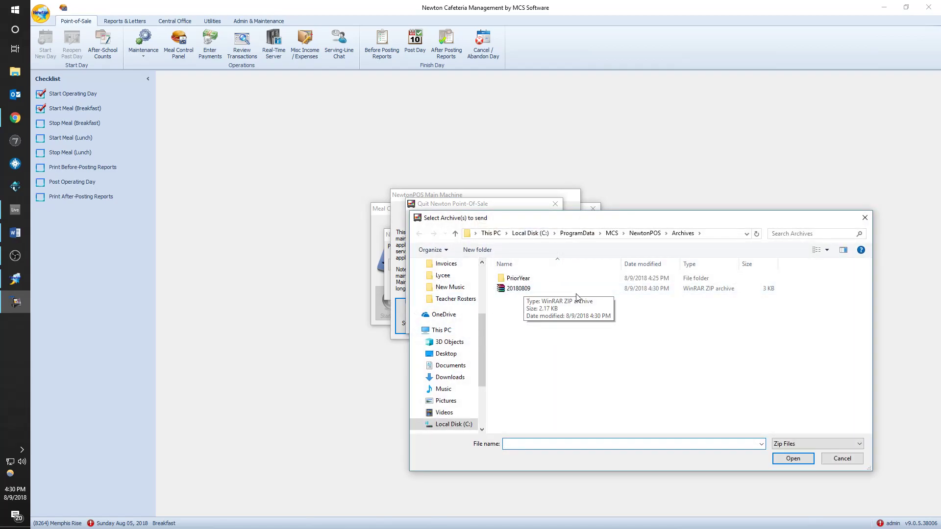
pyautogui.doubleClick(526, 290)
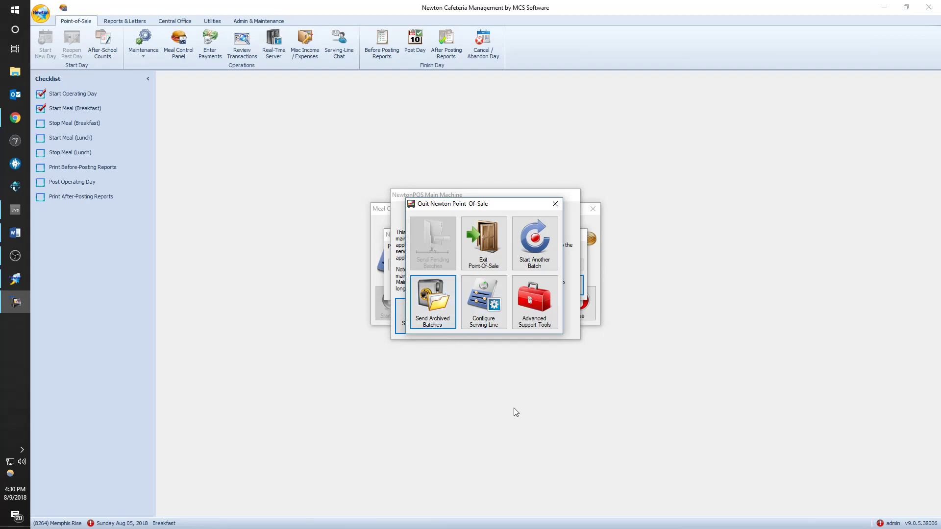
pyautogui.click(488, 257)
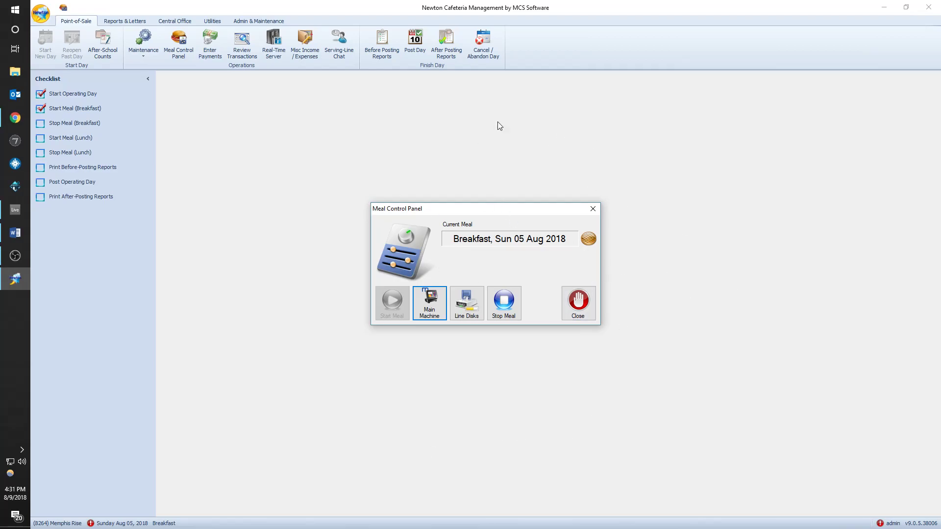
# - Stop the breakfast meal and close the Meal Control Panel
pyautogui.click(506, 306)
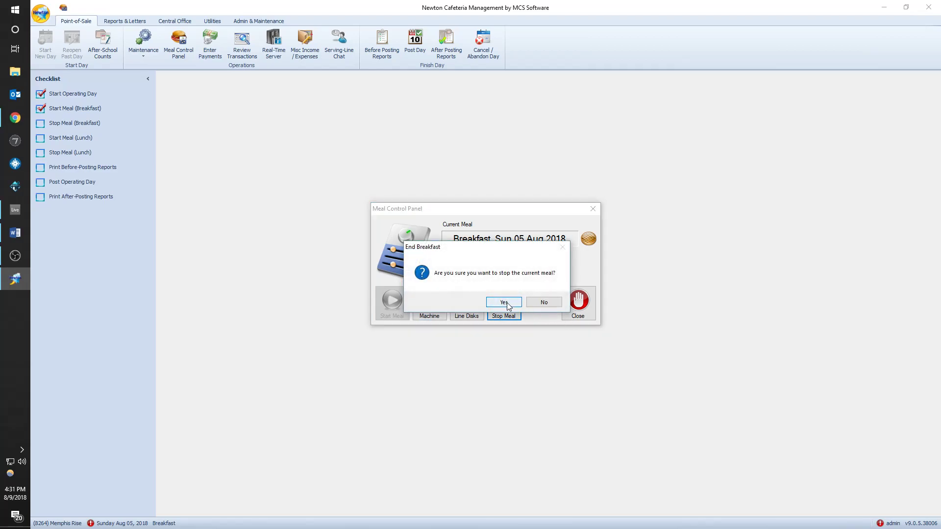
pyautogui.click(504, 303)
pyautogui.click(578, 302)
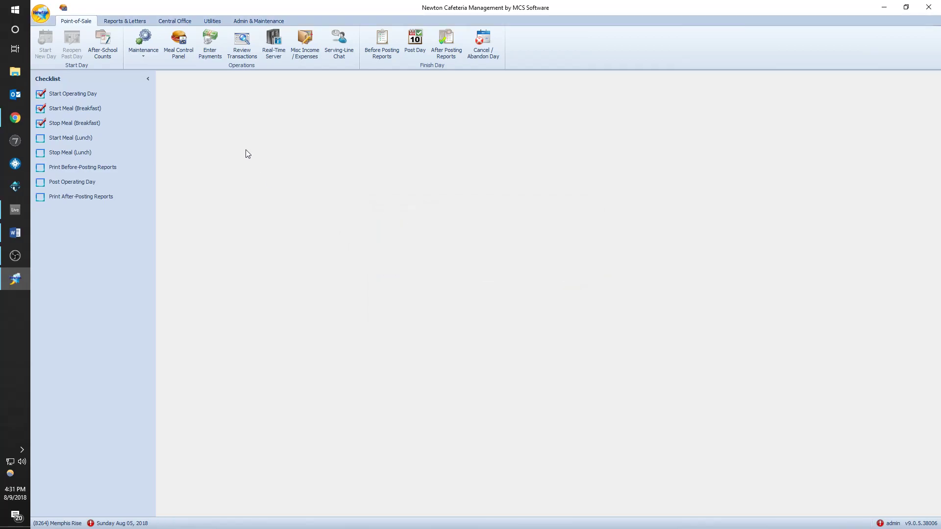
# - Retrieve offline batches, delete the 13-transaction breakfast batch, and start breakfast again
pyautogui.click(244, 46)
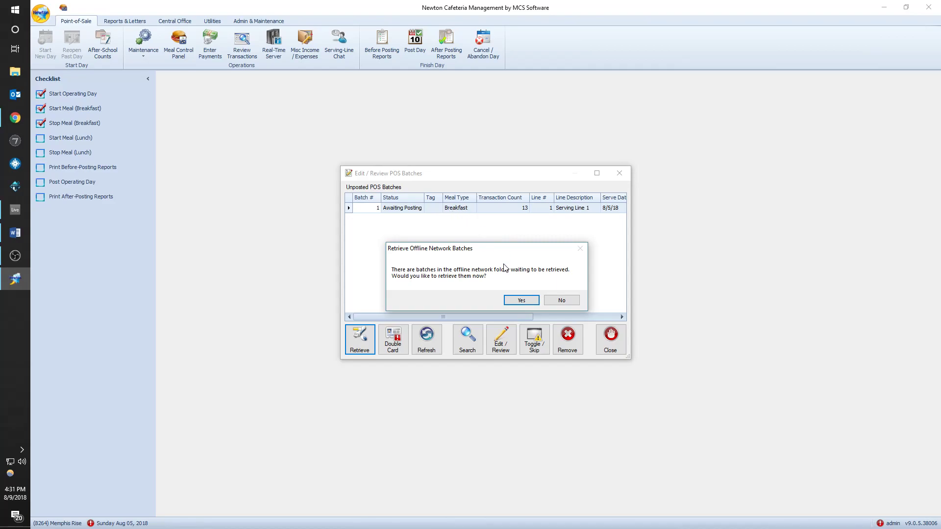
pyautogui.click(521, 299)
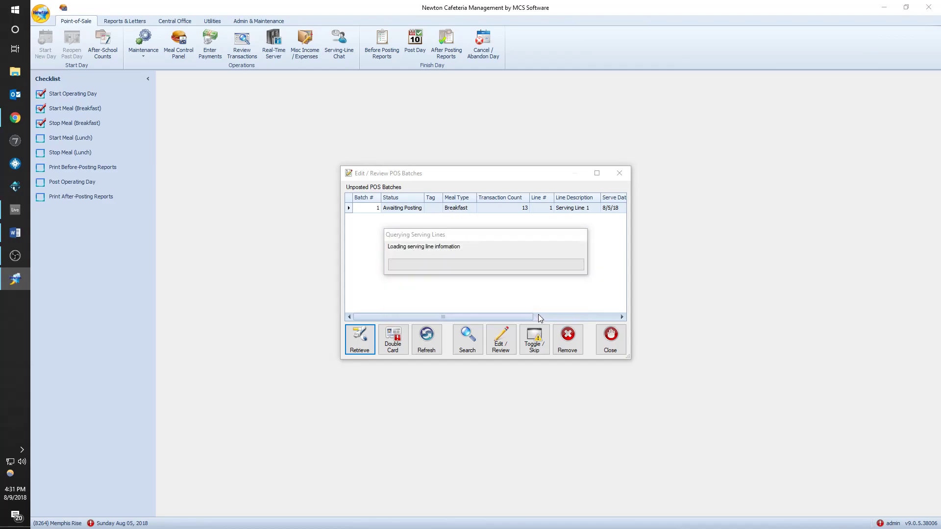
pyautogui.click(563, 301)
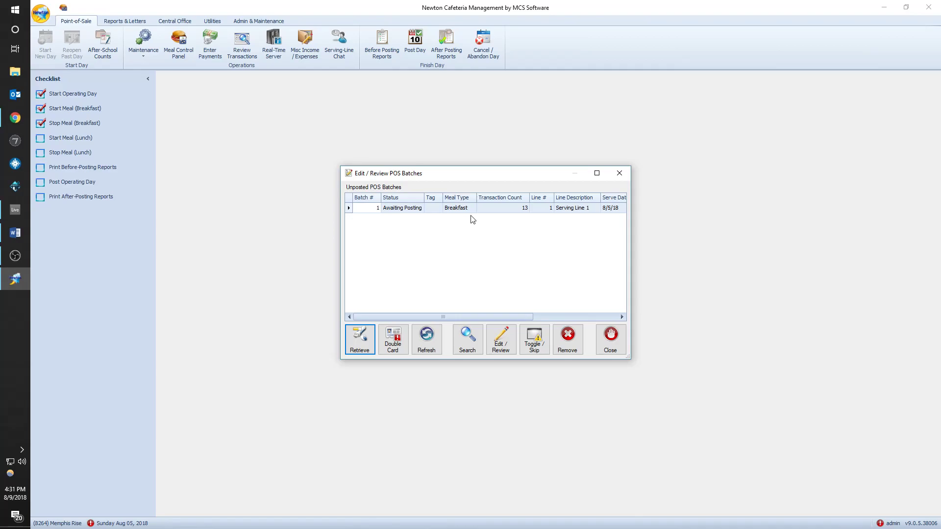
pyautogui.click(450, 210)
pyautogui.click(564, 343)
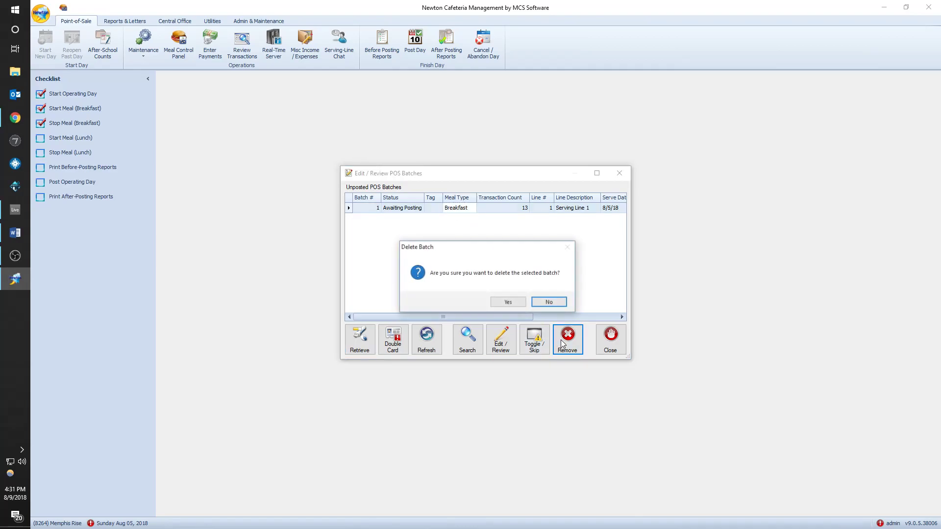
pyautogui.click(506, 301)
pyautogui.click(606, 348)
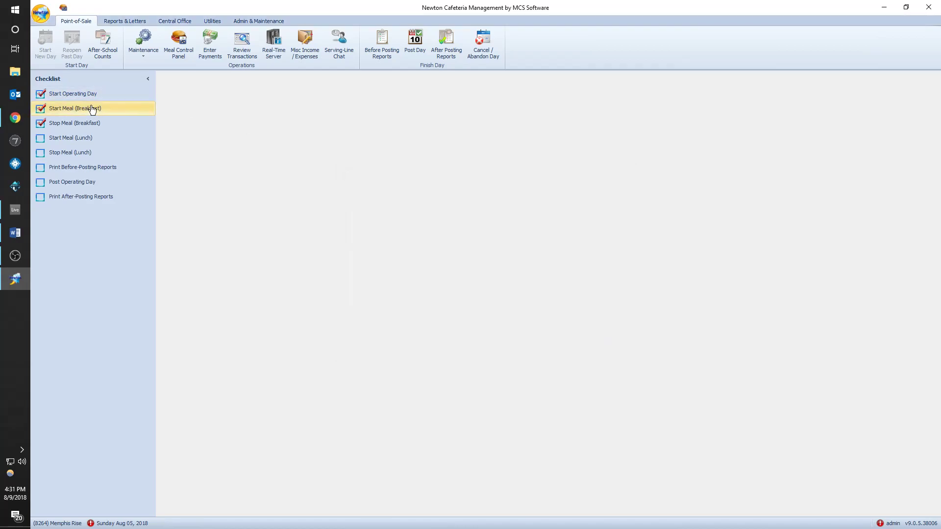
pyautogui.click(94, 108)
# - Start breakfast for August 5 and log in to the Main Machine serving line
pyautogui.click(505, 309)
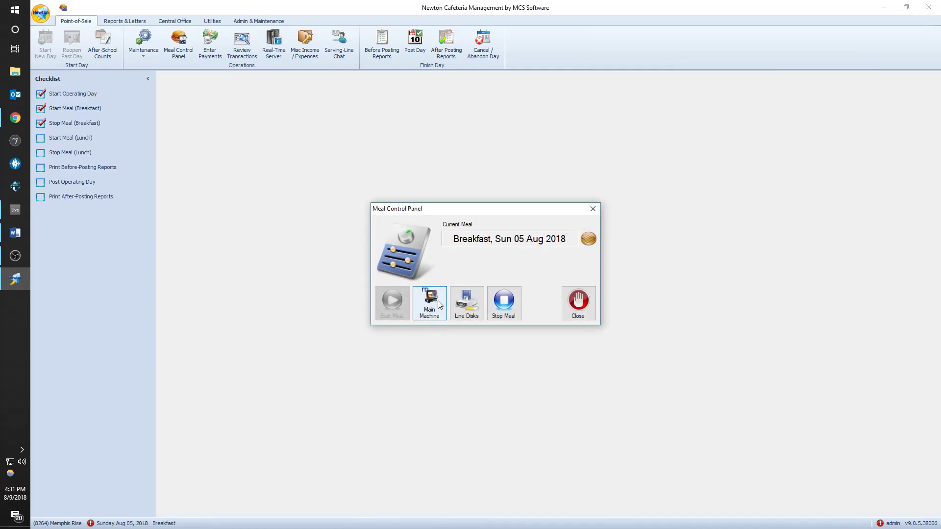
pyautogui.click(439, 305)
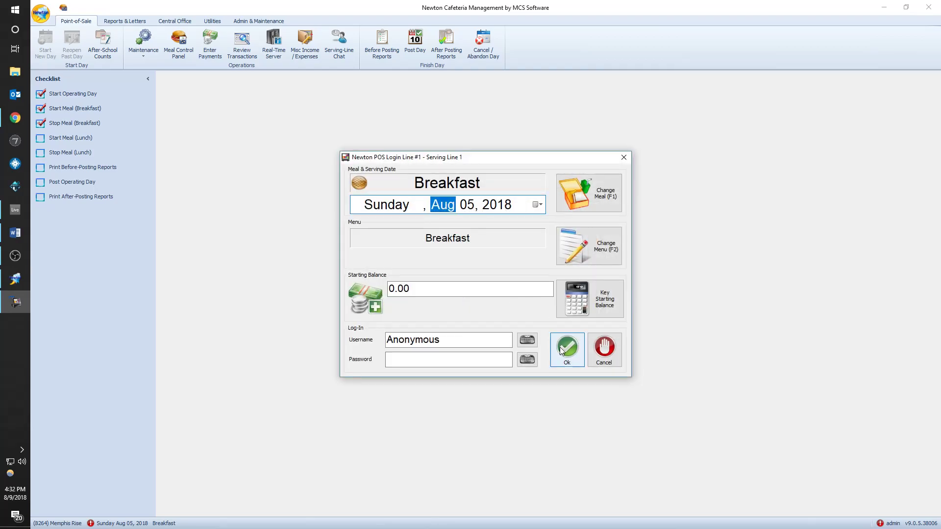
pyautogui.click(566, 349)
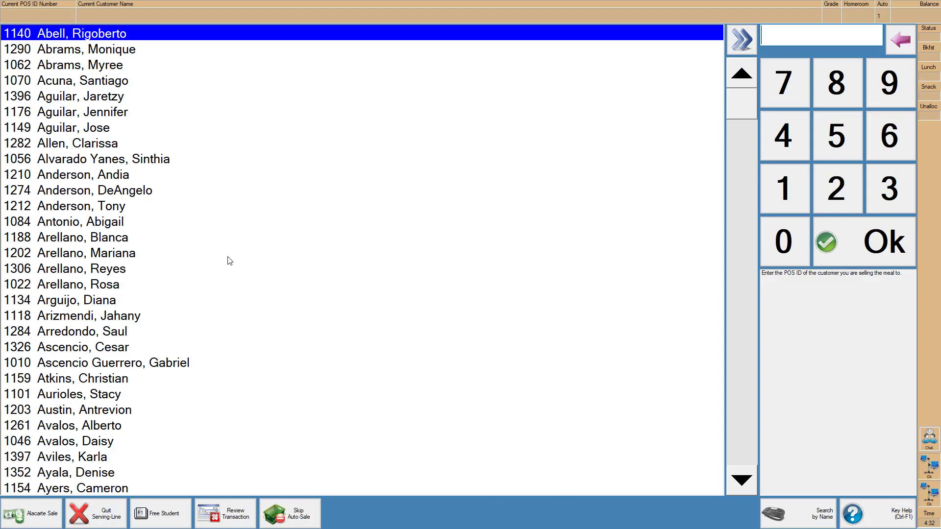
# - Quit the serving line and resend the 20180809 archived batch
pyautogui.click(93, 516)
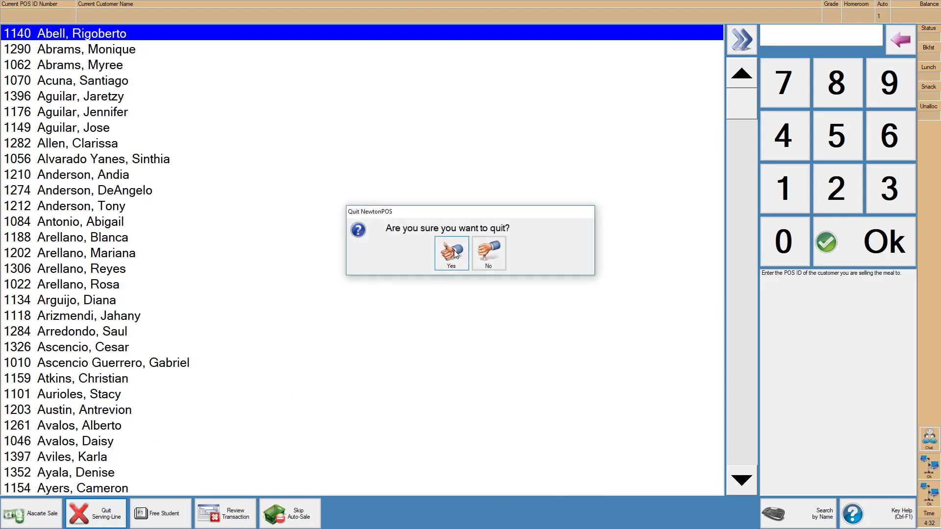
pyautogui.click(454, 255)
pyautogui.click(439, 305)
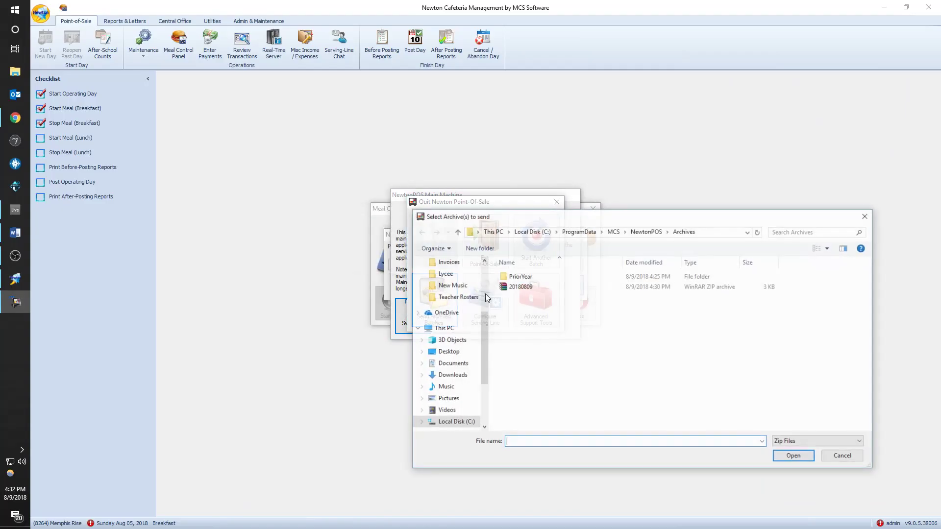
pyautogui.doubleClick(536, 288)
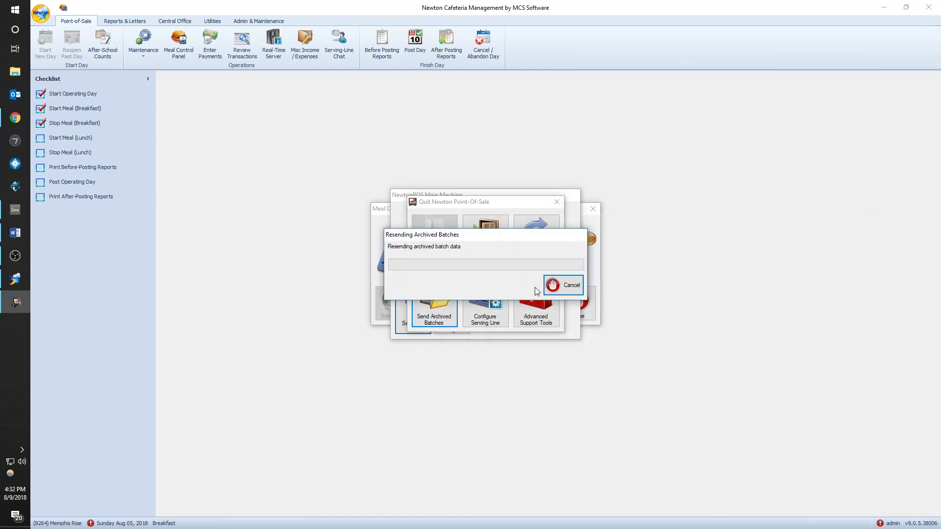
# - Exit Point-Of-Sale, stop breakfast, and close the Meal Control Panel
pyautogui.click(487, 247)
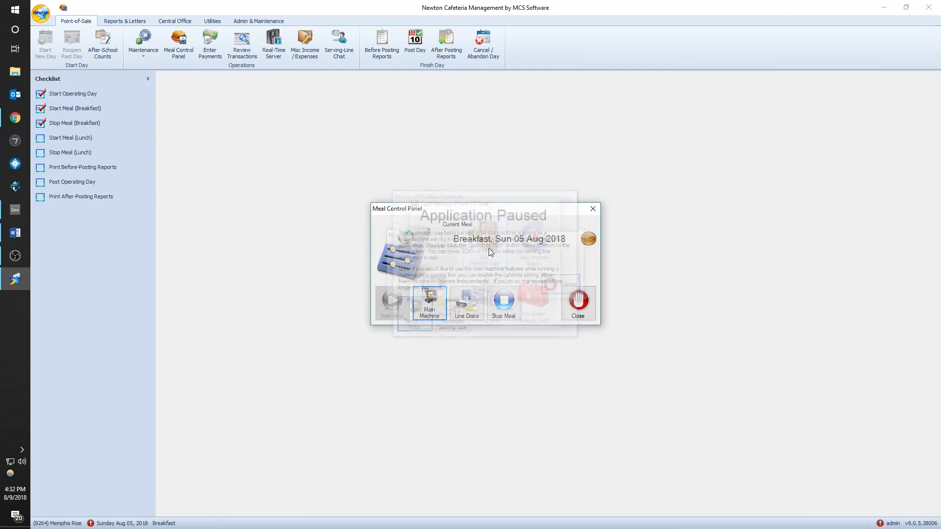
pyautogui.click(504, 301)
pyautogui.click(499, 305)
pyautogui.click(578, 301)
# - Retrieve the offline batches in Review Transactions, leaving breakfast batch 3 awaiting posting
pyautogui.click(252, 60)
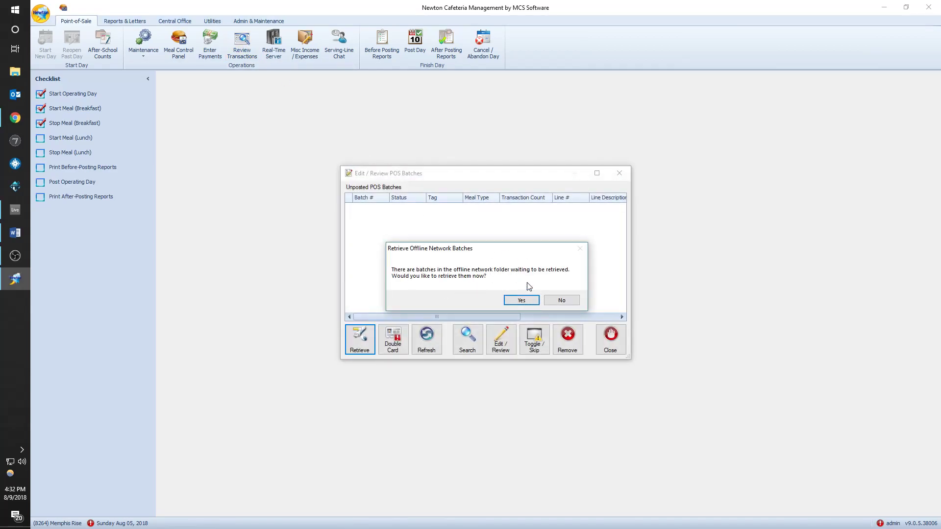
pyautogui.click(521, 301)
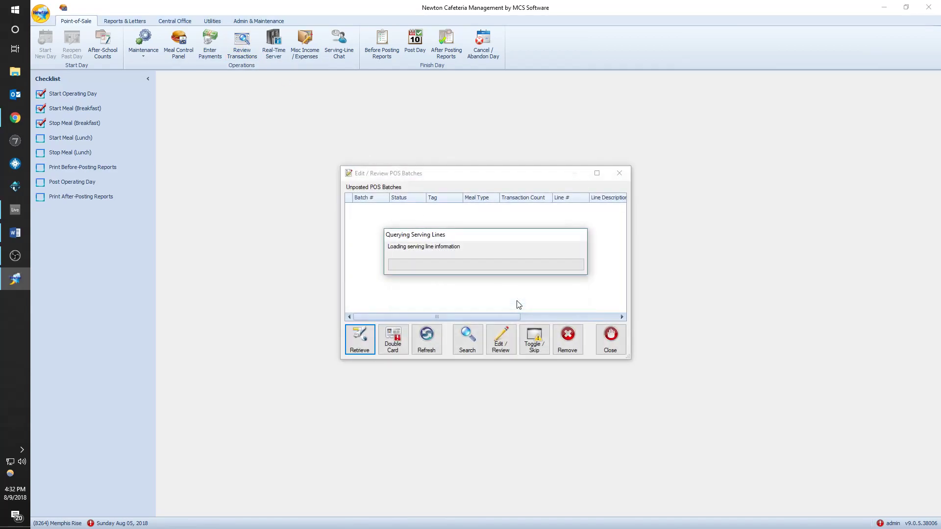
pyautogui.click(509, 304)
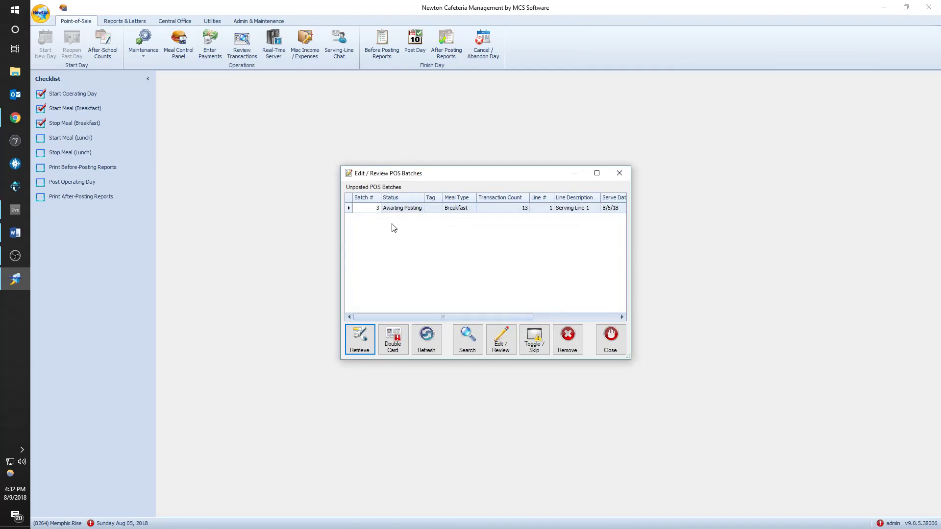
pyautogui.click(619, 173)
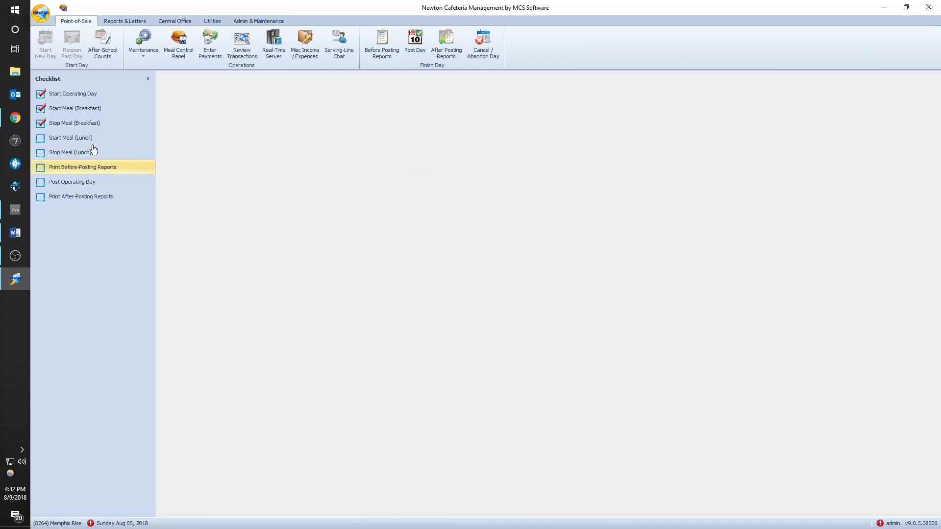
# - Start lunch for Sun 05 Aug 2018 and open the Main Machine serving line
pyautogui.click(88, 137)
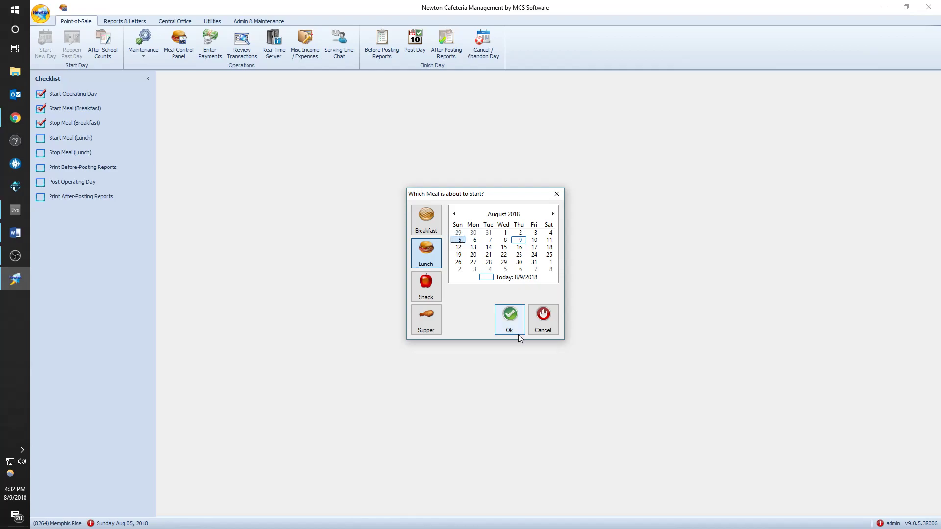
pyautogui.click(509, 323)
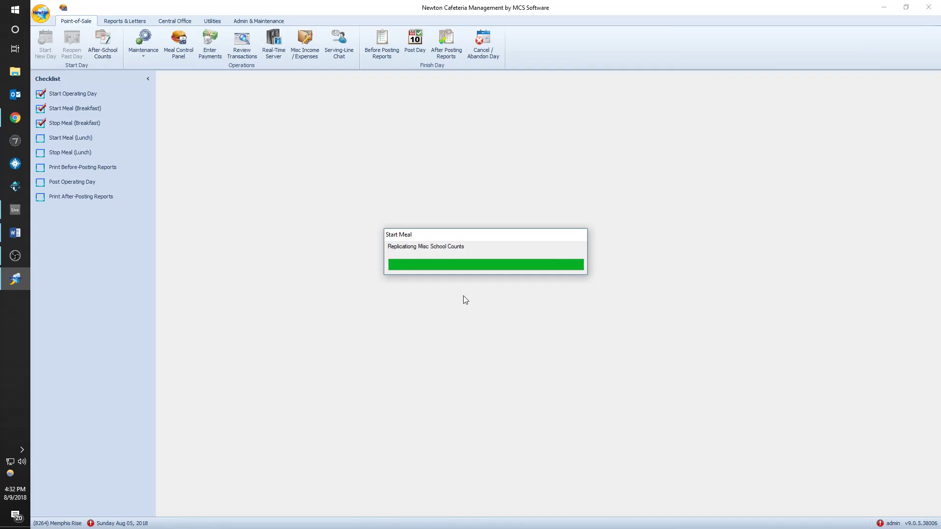
pyautogui.click(14, 260)
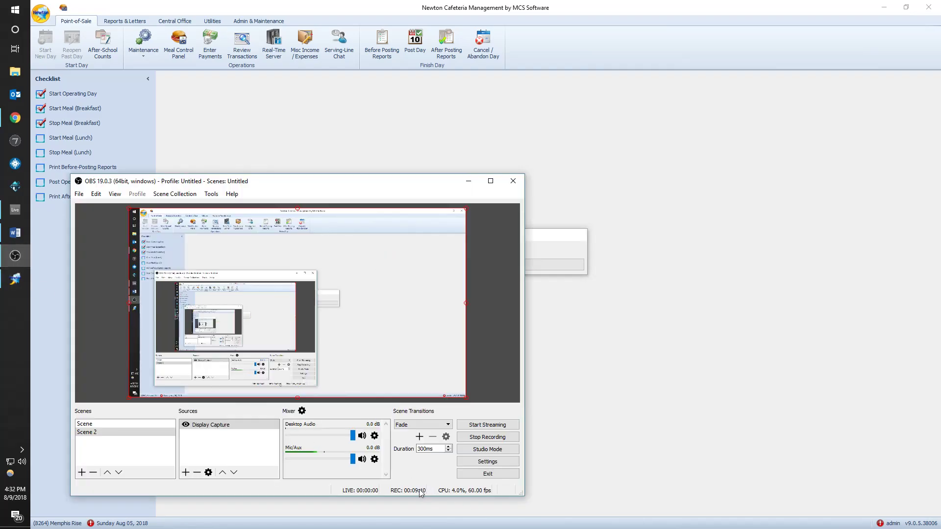
pyautogui.click(709, 300)
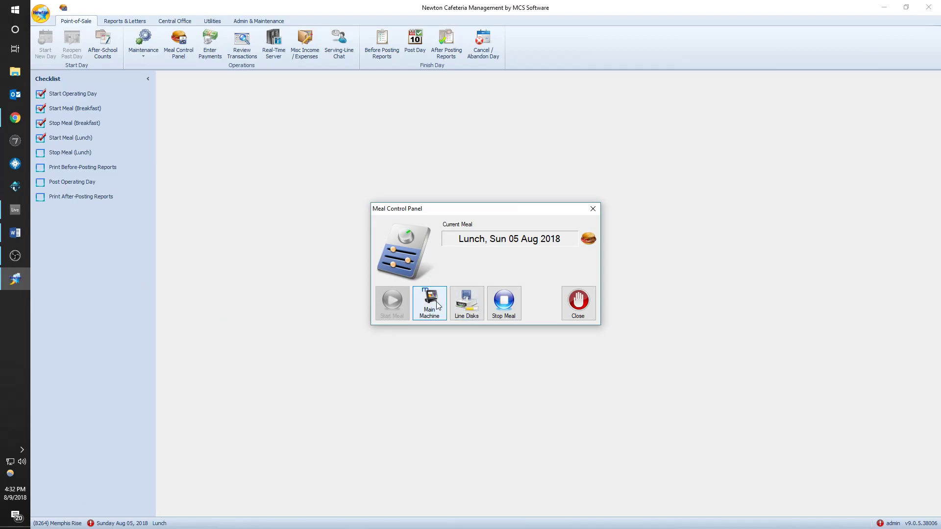
pyautogui.click(435, 304)
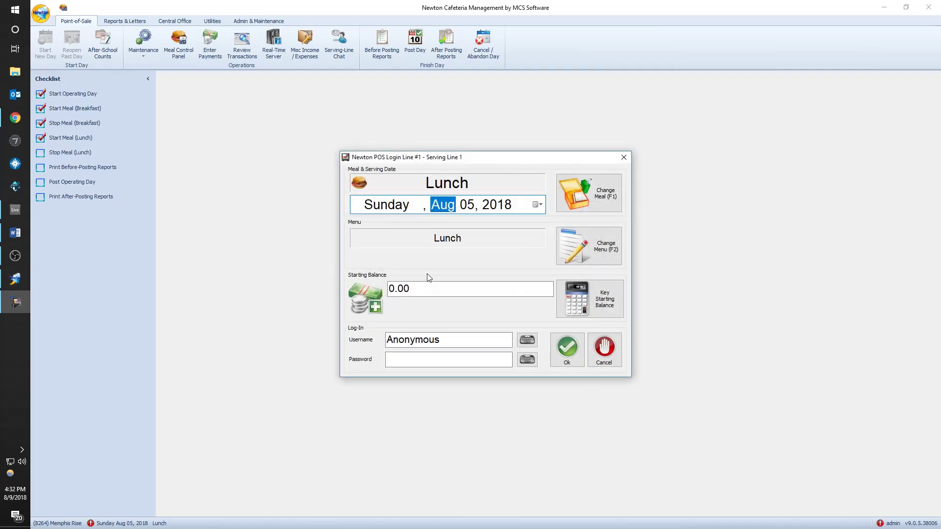
# - Log in to the lunch serving line and ring up lunches for the first students
pyautogui.click(565, 348)
pyautogui.press('Down')
pyautogui.press('Down')
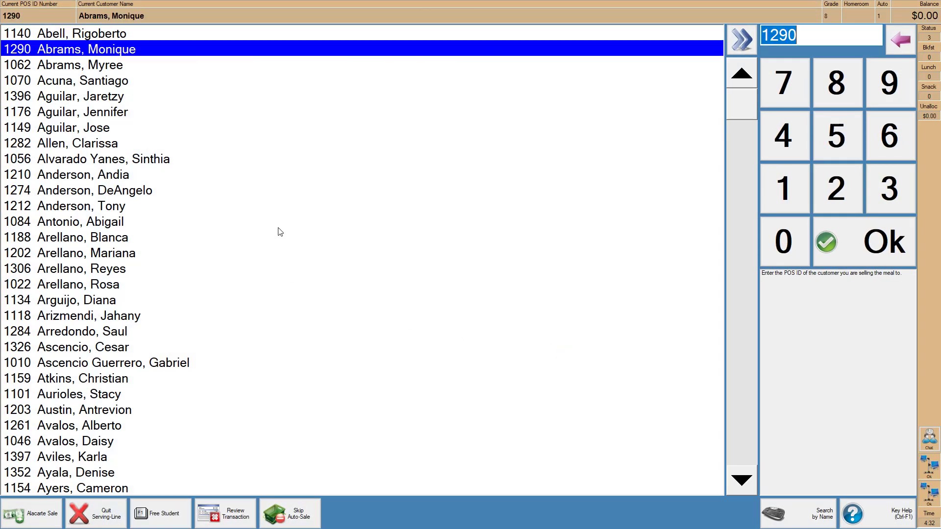
pyautogui.press('Return')
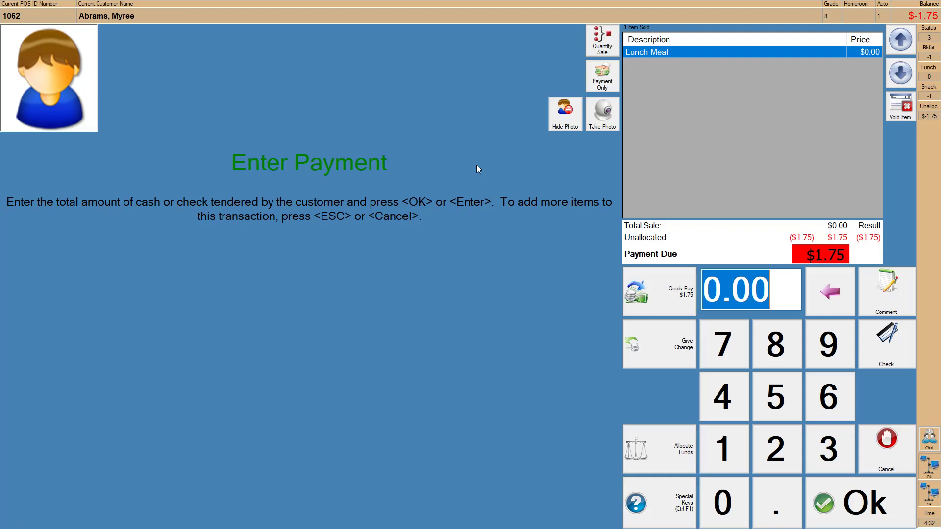
pyautogui.press('Return')
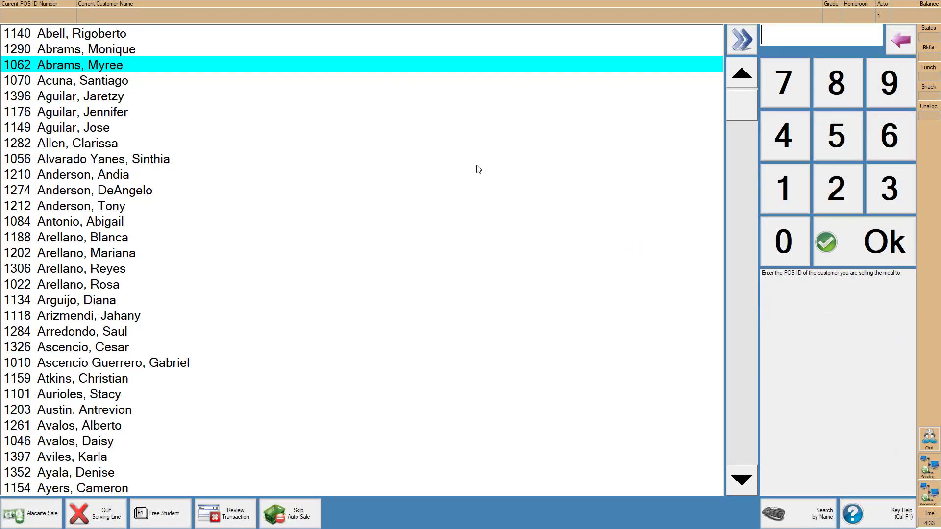
pyautogui.press('Down')
pyautogui.press('Up')
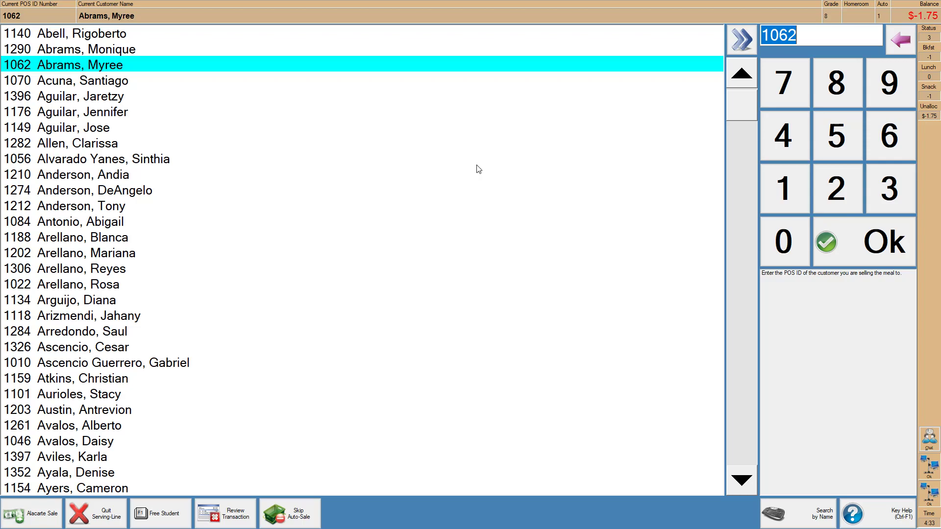
pyautogui.press('Up')
pyautogui.press('Down')
# - Sell 1 Lunch Meal to the served student, charging it to their account
pyautogui.press('Down')
pyautogui.press('Down')
pyautogui.press('Down')
pyautogui.press('Down')
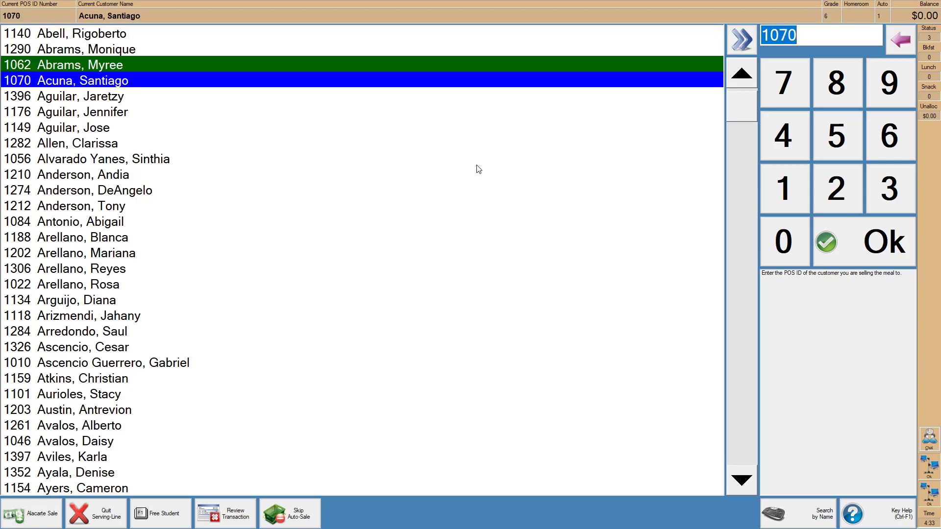
pyautogui.press('Return')
pyautogui.press('Down')
pyautogui.press('Down')
pyautogui.press('Up')
pyautogui.press('Up')
pyautogui.press('Return')
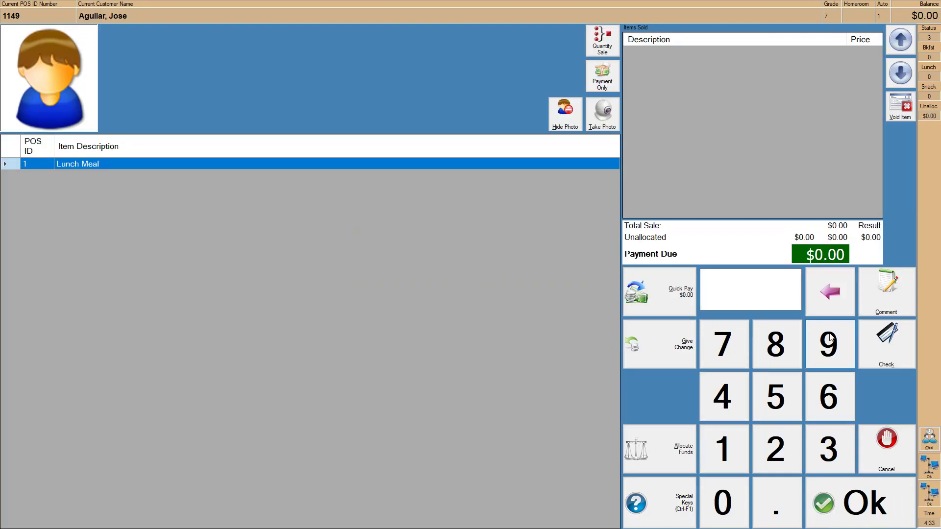
pyautogui.write('1')
pyautogui.press('Return')
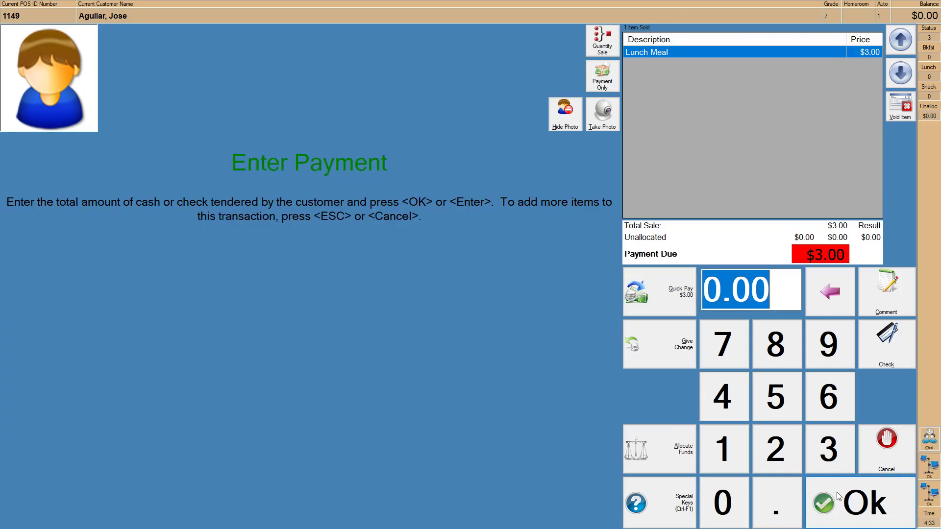
pyautogui.click(842, 507)
pyautogui.click(416, 301)
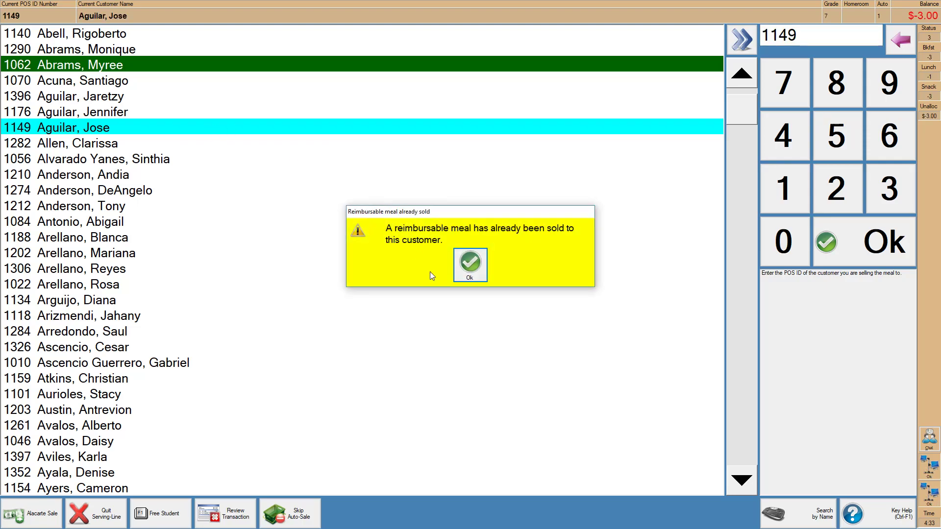
pyautogui.click(470, 268)
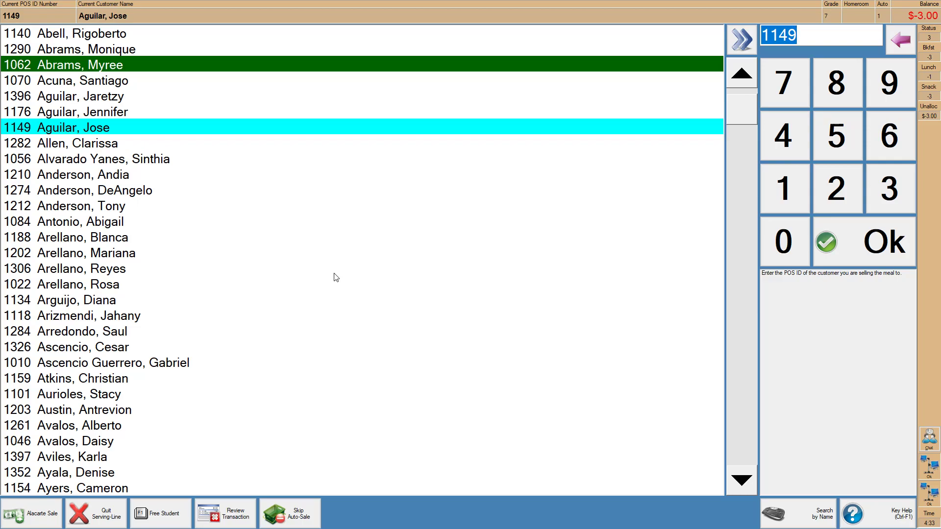
# - Ring up lunches for the next several students down the list, then quit the serving line
pyautogui.press('Down')
pyautogui.press('Down')
pyautogui.press('Down')
pyautogui.press('Return')
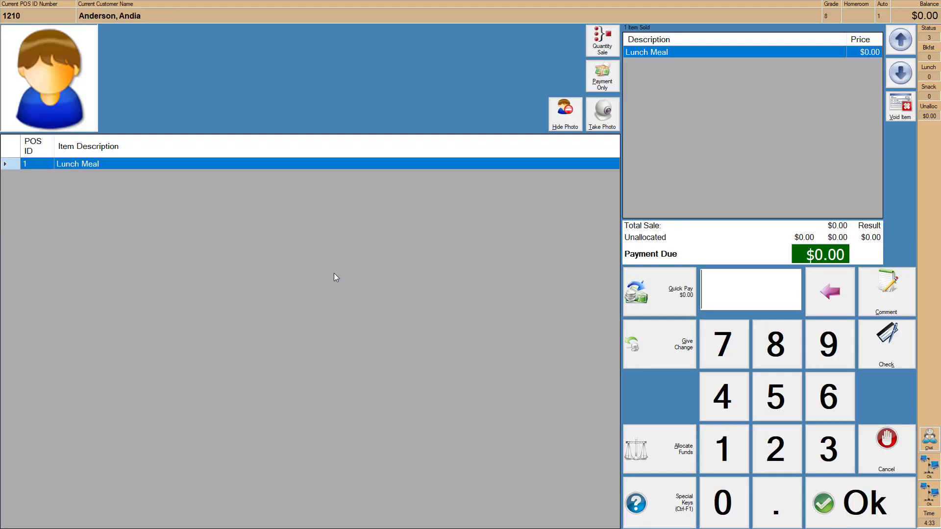
pyautogui.press('Down')
pyautogui.press('Down')
pyautogui.press('Down')
pyautogui.press('Down')
pyautogui.press('Down')
pyautogui.press('Down')
pyautogui.press('Return')
pyautogui.press('Down')
pyautogui.press('Down')
pyautogui.press('Down')
pyautogui.press('Down')
pyautogui.press('Down')
pyautogui.press('Down')
pyautogui.press('Return')
pyautogui.press('Down')
pyautogui.press('Down')
pyautogui.press('Down')
pyautogui.press('Down')
pyautogui.press('Down')
pyautogui.press('Down')
pyautogui.press('Return')
pyautogui.press('Down')
pyautogui.press('Down')
pyautogui.press('Down')
pyautogui.press('Down')
pyautogui.press('Return')
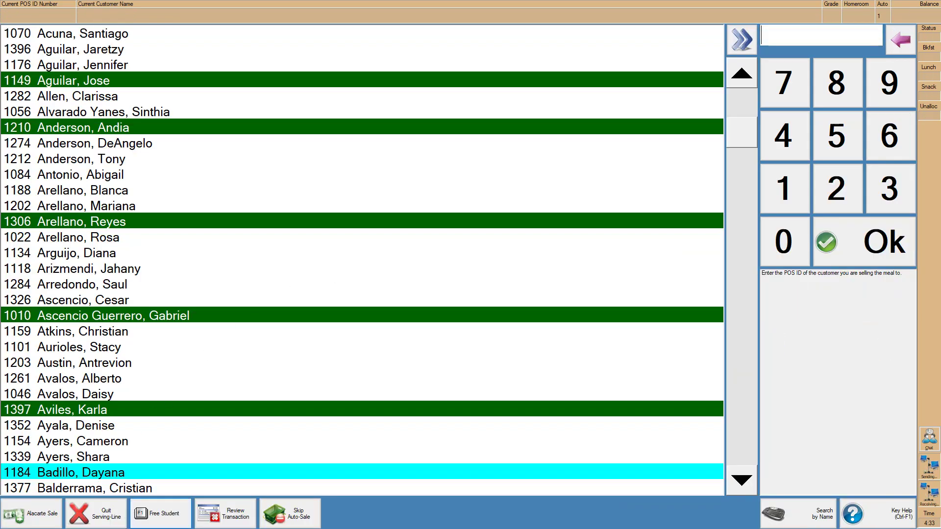
pyautogui.click(102, 516)
# - Confirm quitting, accept the lunch batch's ending cash count, and exit Point-Of-Sale
pyautogui.press('Return')
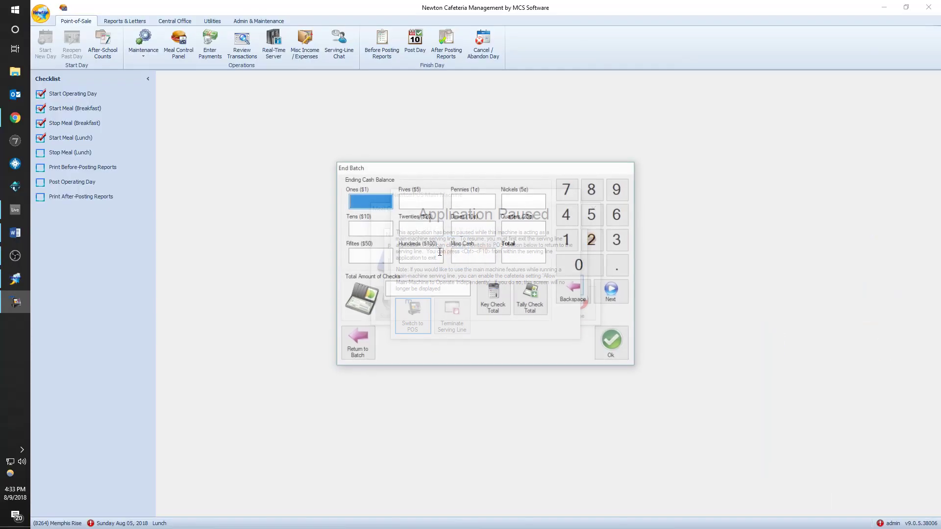
pyautogui.click(619, 348)
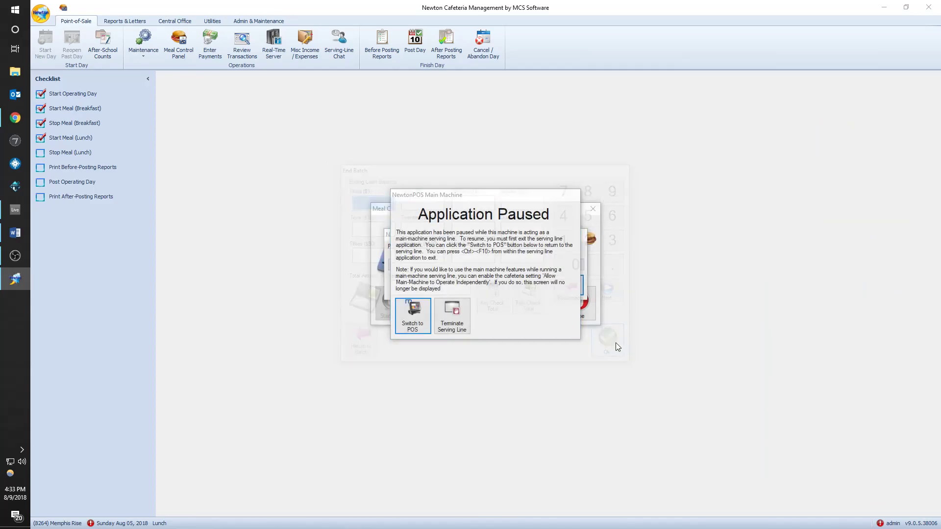
pyautogui.click(492, 239)
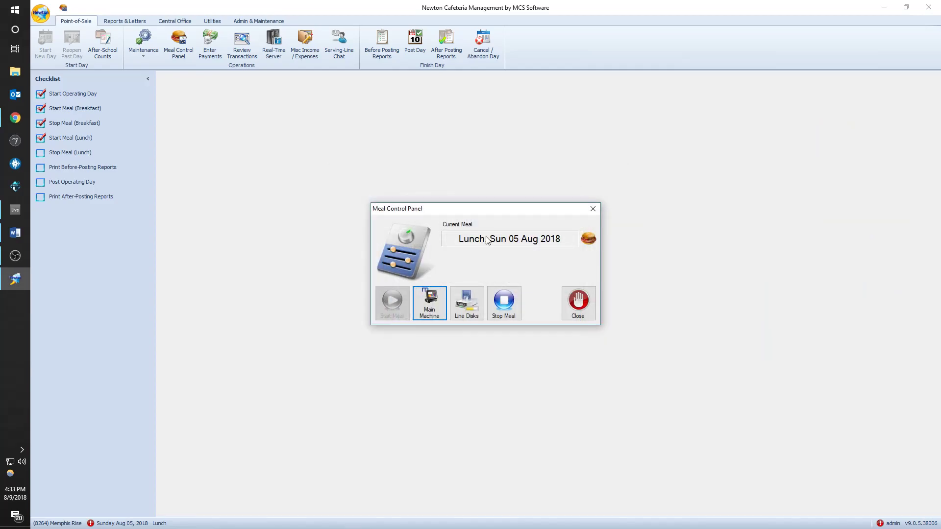
# - Stop lunch, close the POS batches list, and open Post Operating Day for August 5, 2018
pyautogui.click(510, 303)
pyautogui.click(504, 302)
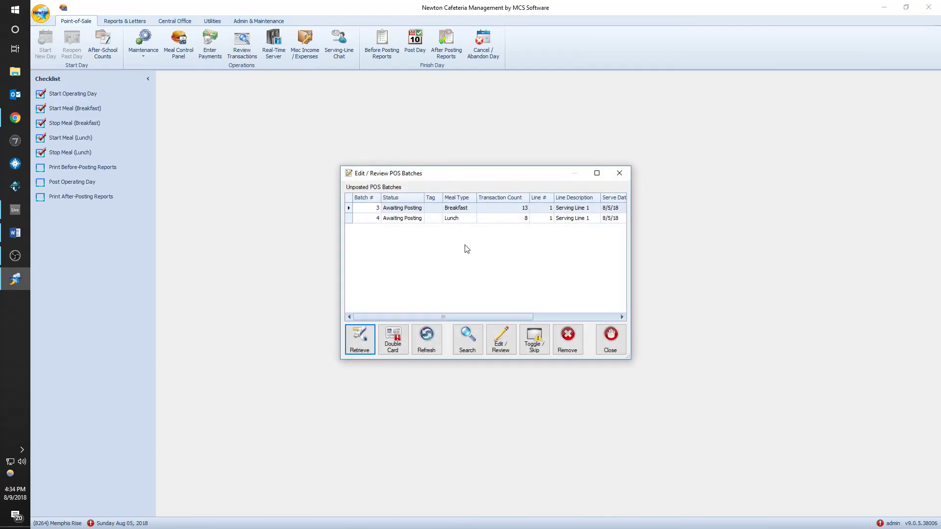
pyautogui.click(618, 175)
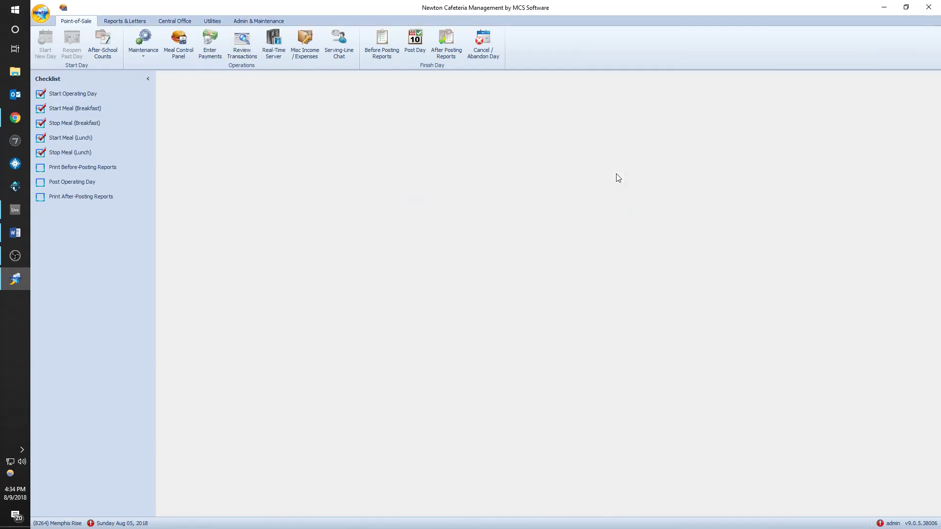
pyautogui.click(90, 182)
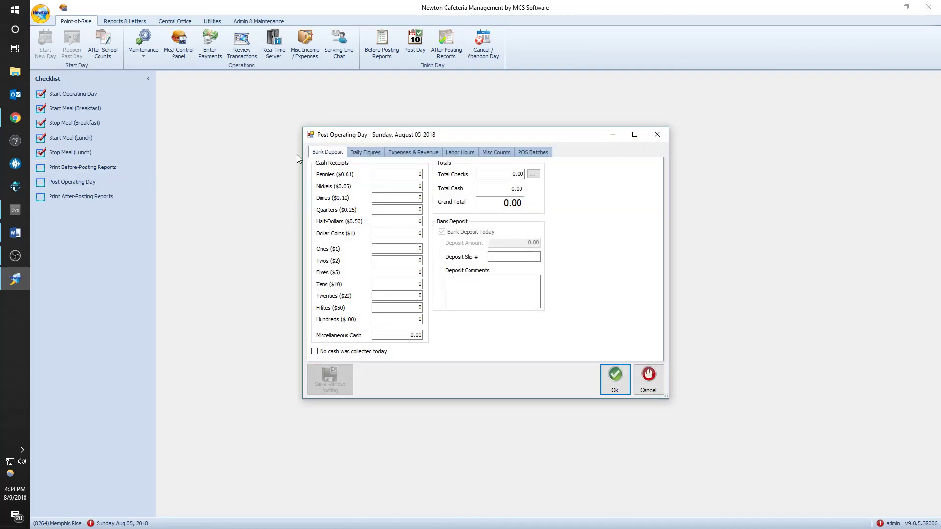
# - Mark no cash collected and review Memphis Rise's daily figures, including Free Snacks
pyautogui.click(346, 353)
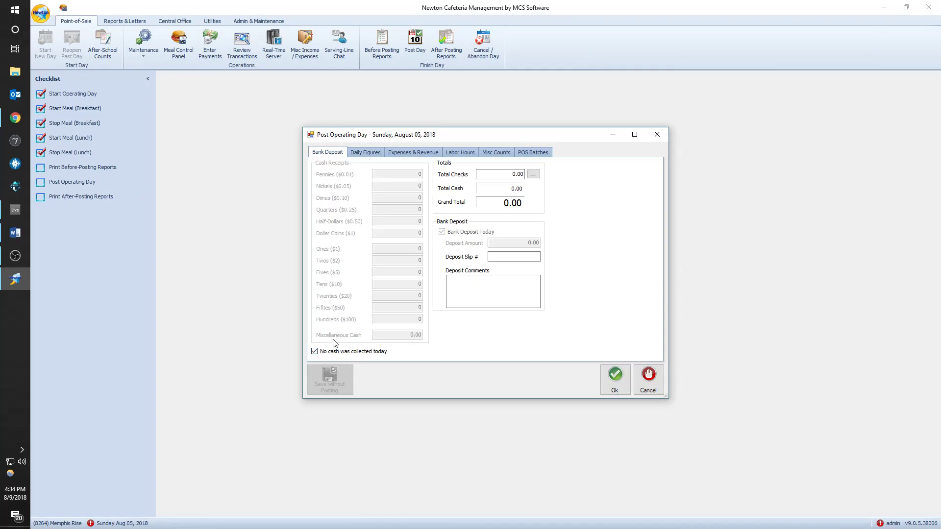
pyautogui.click(366, 153)
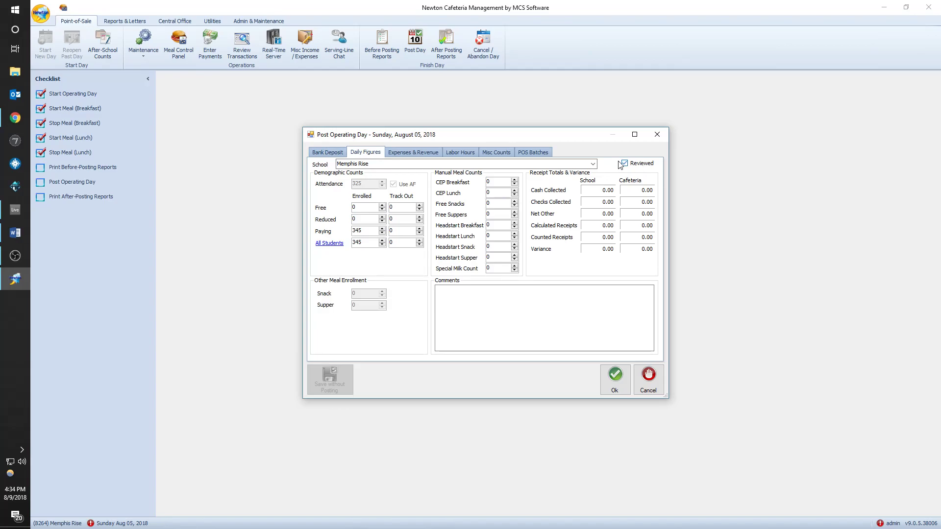
pyautogui.click(594, 164)
pyautogui.click(596, 166)
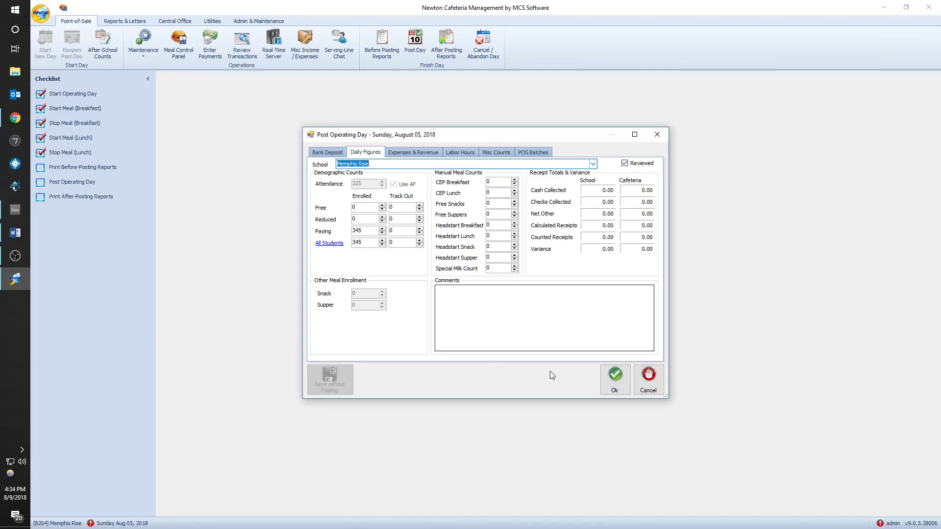
pyautogui.click(492, 202)
pyautogui.doubleClick(491, 203)
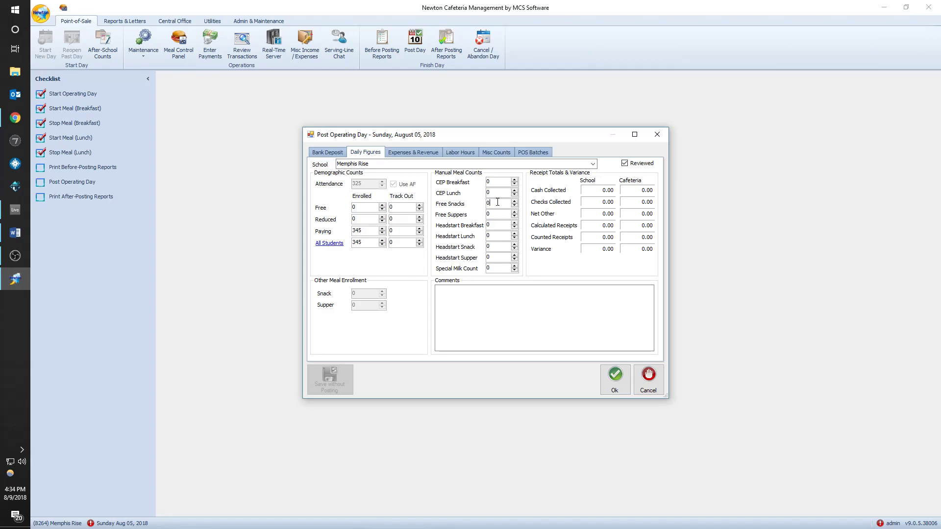
# - Submit the day for posting, dismiss the SocketException error, and close the form
pyautogui.click(609, 385)
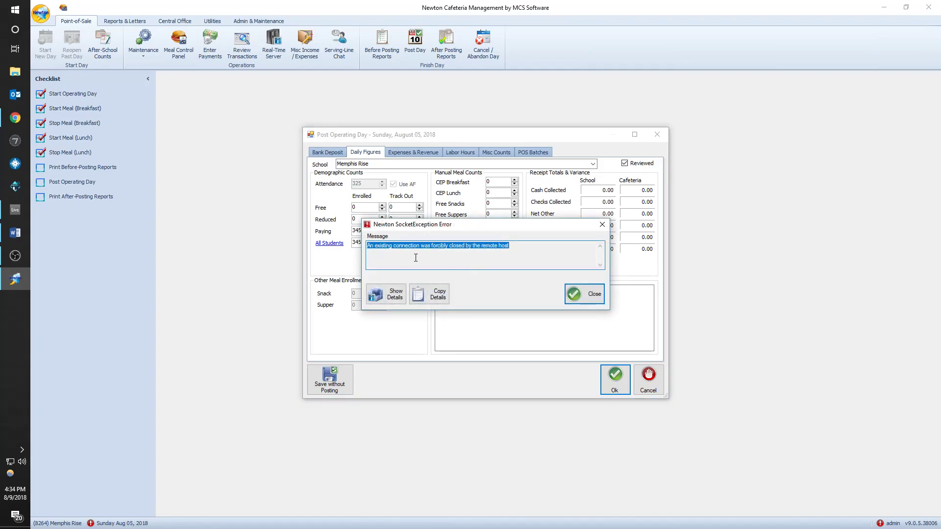
pyautogui.click(583, 296)
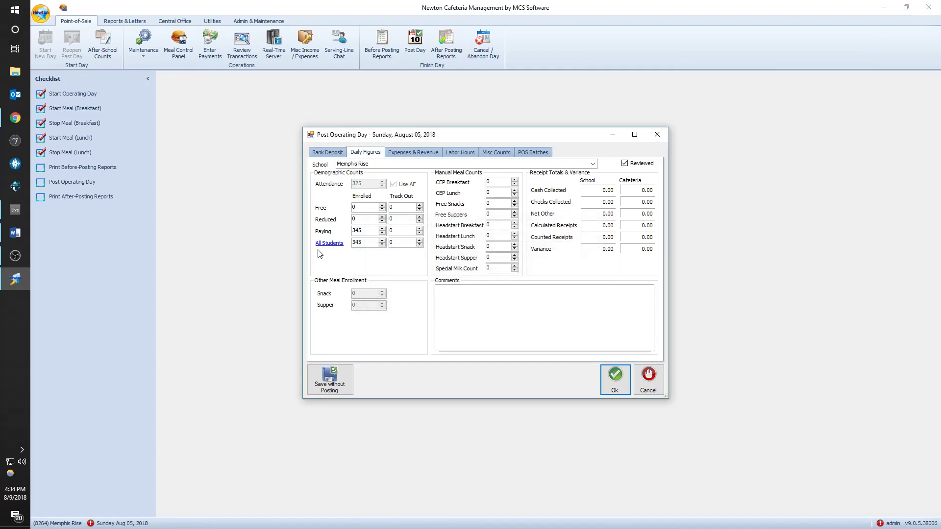
pyautogui.click(657, 134)
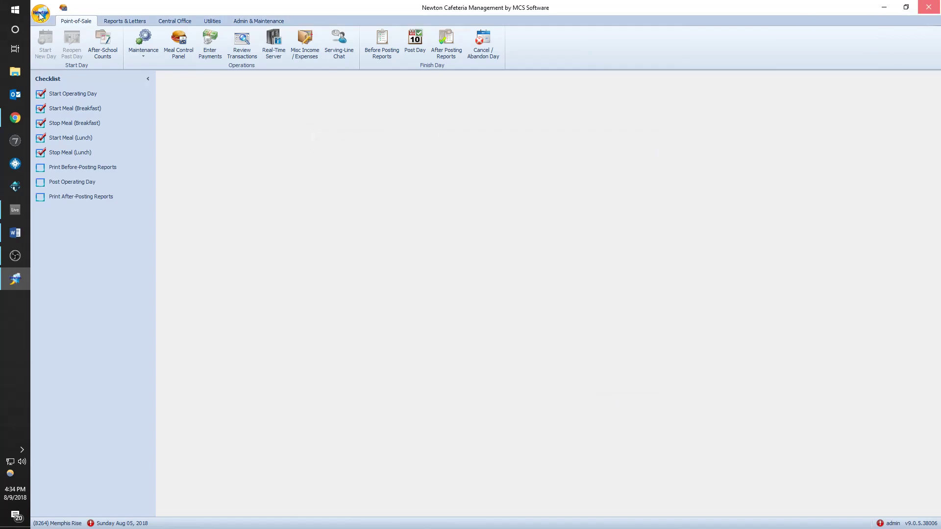
# - Relaunch Newton and set its connection method to SQL Server (SQL Server Auth)
pyautogui.click(4, 9)
pyautogui.scroll(-5, 381, 188)
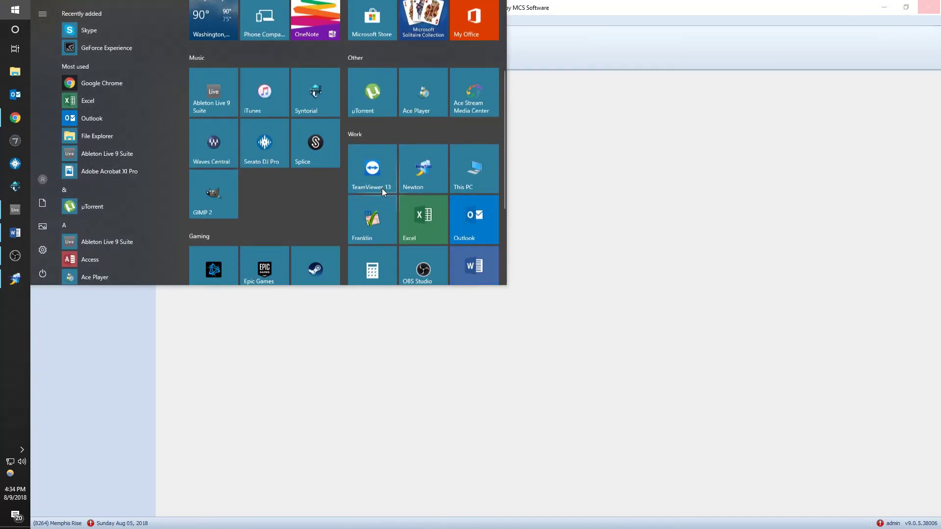
pyautogui.scroll(3, 427, 201)
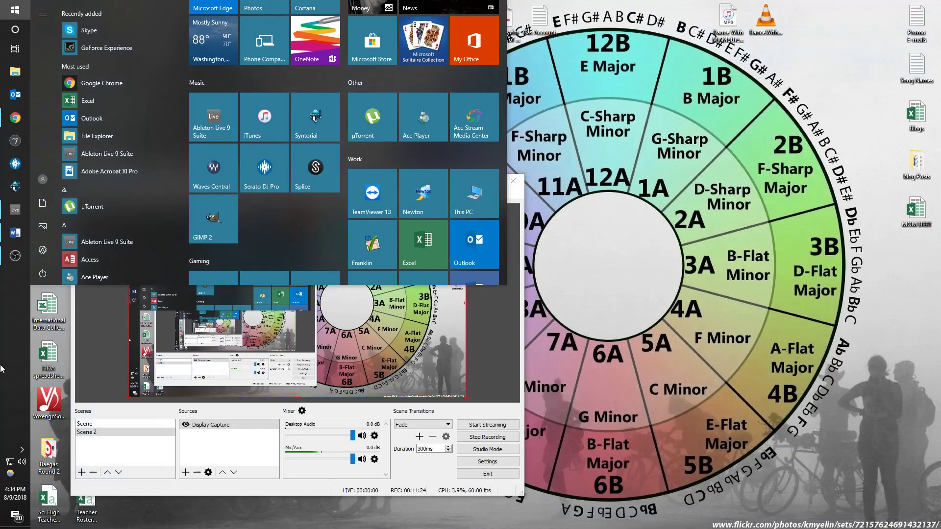
pyautogui.click(423, 199)
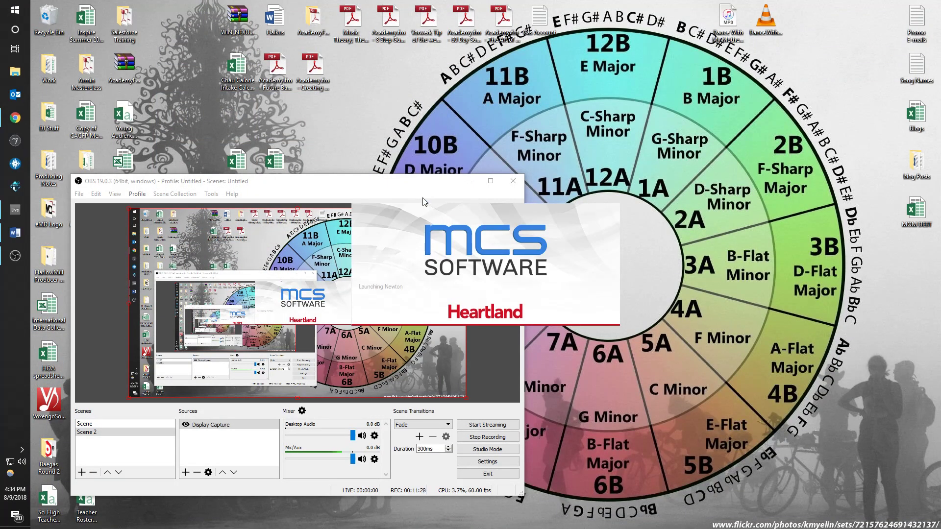
pyautogui.click(516, 257)
pyautogui.click(445, 275)
pyautogui.click(443, 303)
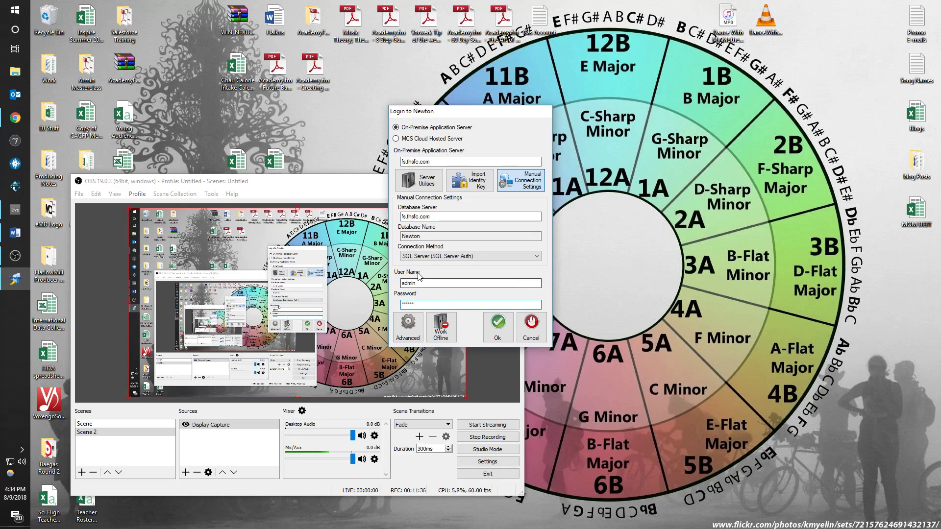
pyautogui.click(408, 325)
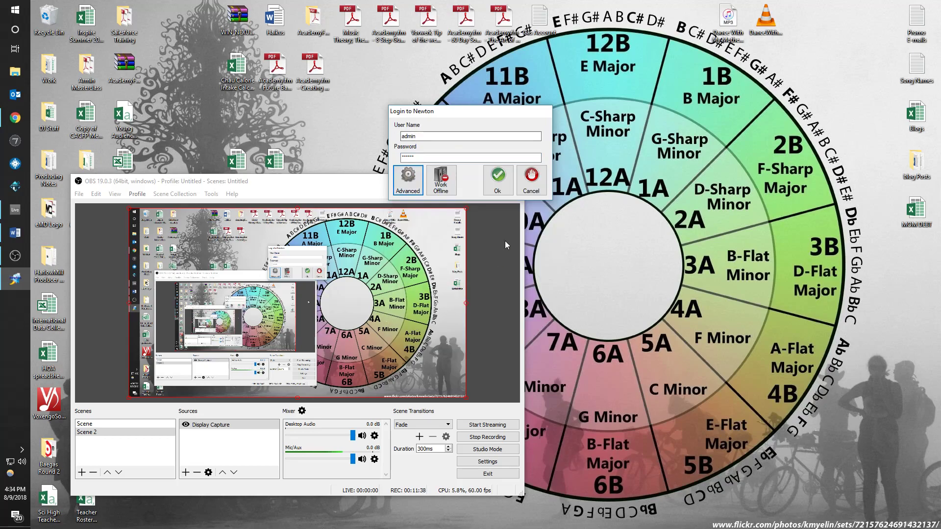
# - Reconfirm SQL Server (SQL Server Auth) in advanced settings and place the login beside the Word notes
pyautogui.moveTo(433, 97); pyautogui.dragTo(483, 93)
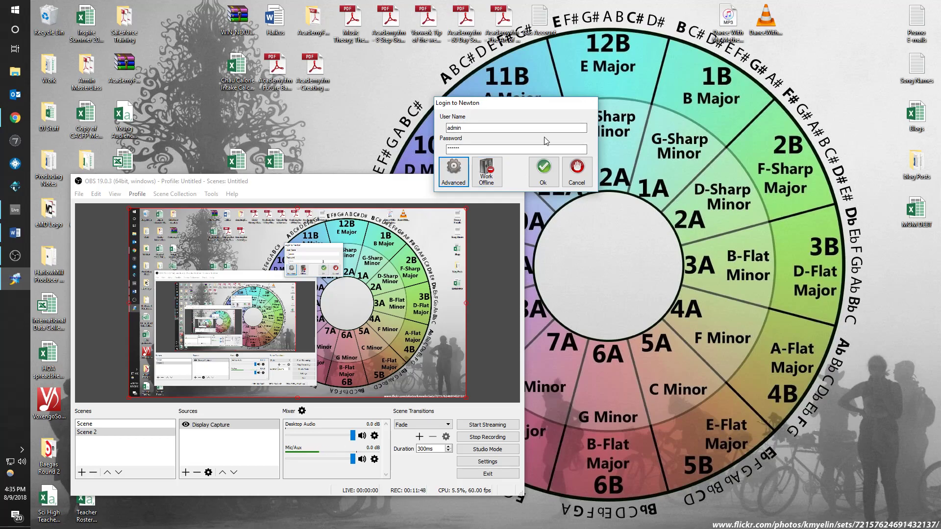
pyautogui.moveTo(522, 105)
pyautogui.mouseDown()
pyautogui.moveTo(479, 92)
pyautogui.moveTo(526, 108)
pyautogui.mouseUp()
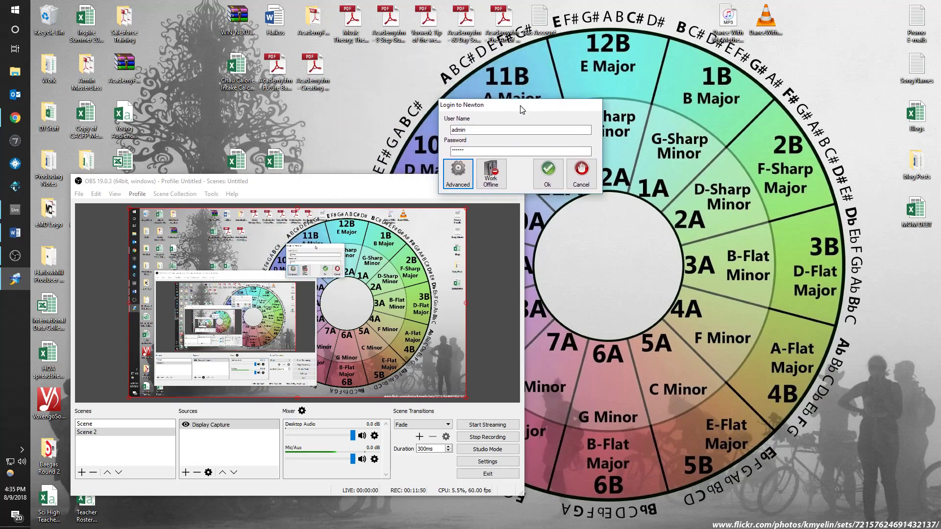
pyautogui.click(456, 183)
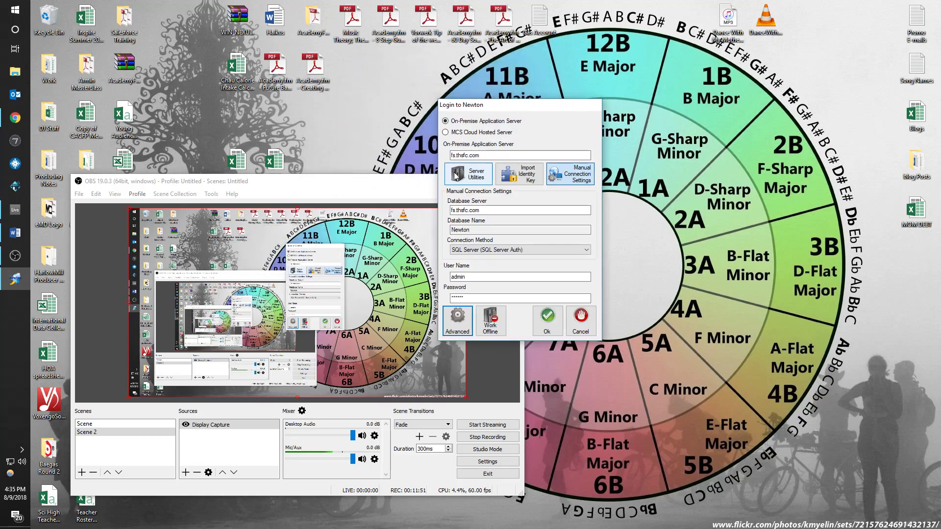
pyautogui.click(475, 251)
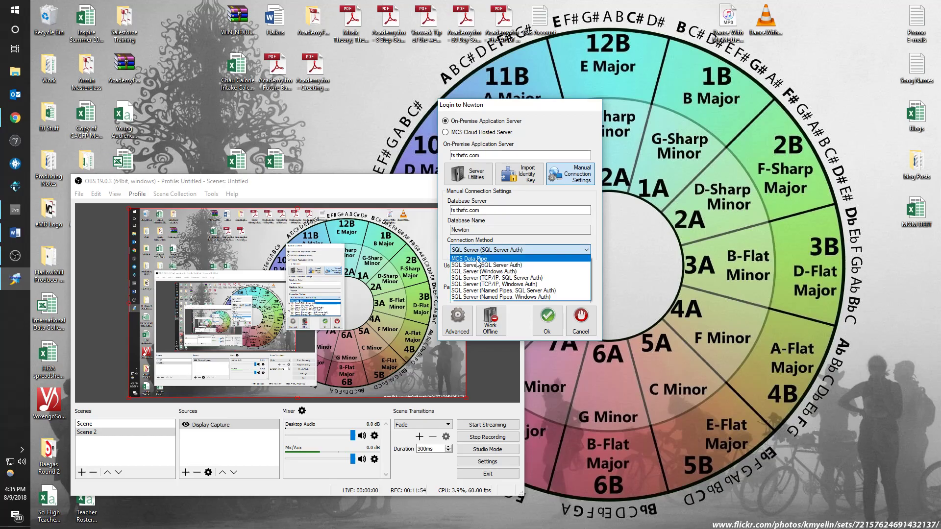
pyautogui.click(475, 266)
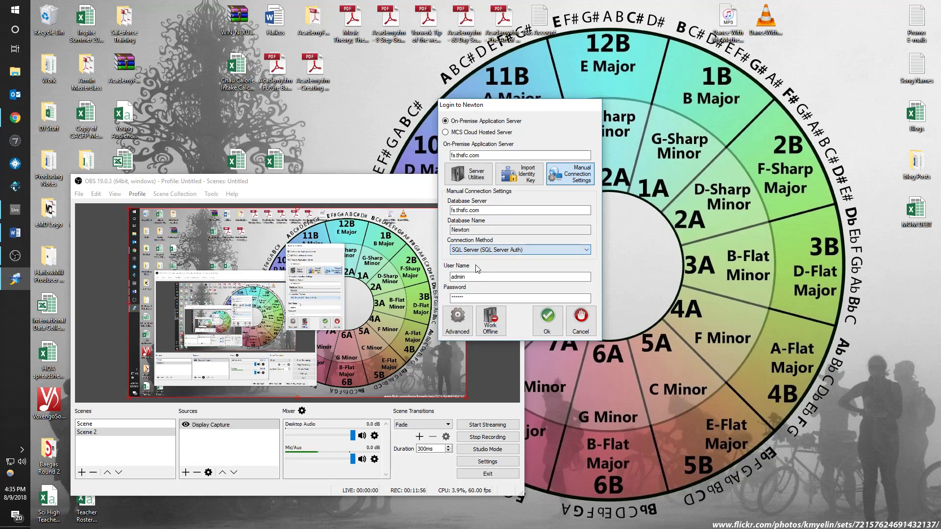
pyautogui.click(16, 232)
pyautogui.moveTo(524, 115); pyautogui.dragTo(724, 133)
# - Type the three server addresses in Word, delete them, minimize Word and sign in to Newton
pyautogui.click(309, 263)
pyautogui.write('KIPP S')
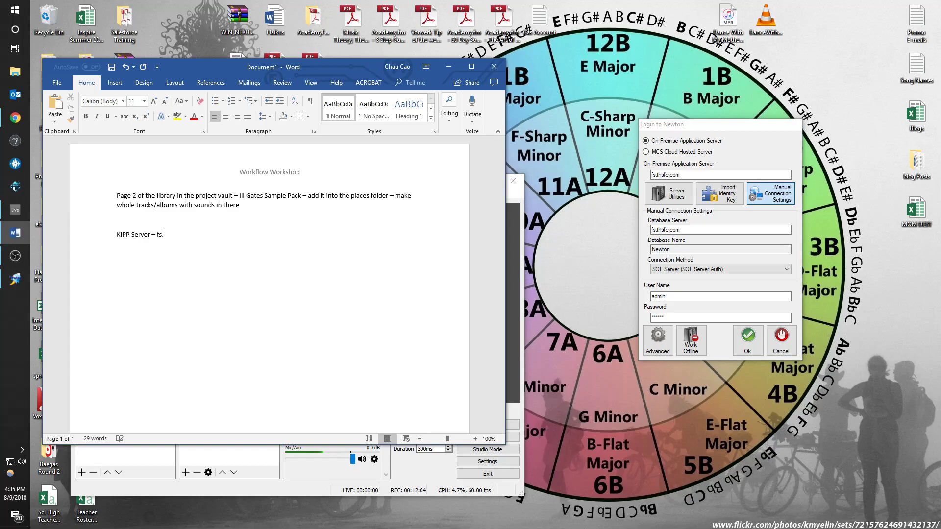
pyautogui.write('erver - fs.kippneworl')
pyautogui.write('THISC Serve')
pyautogui.write('r - fs.thsfc.com')
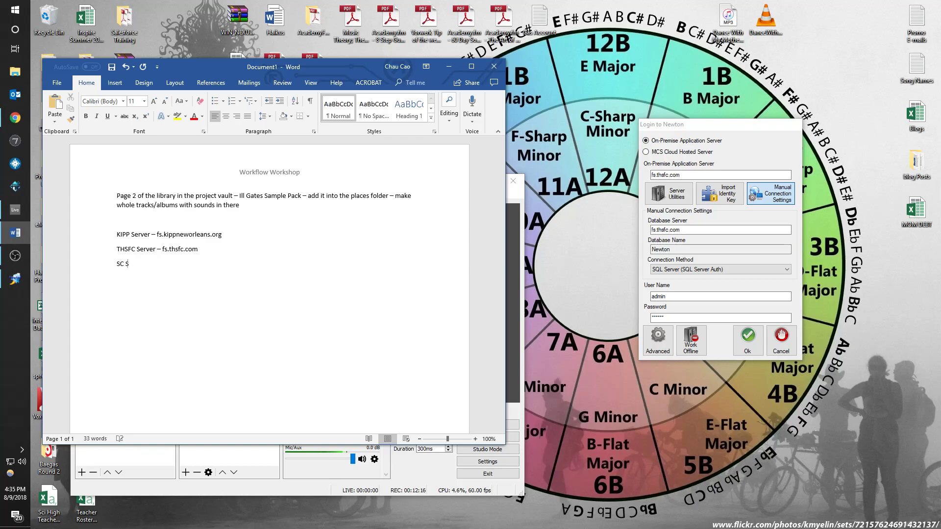
pyautogui.write('SC.thsfc.com')
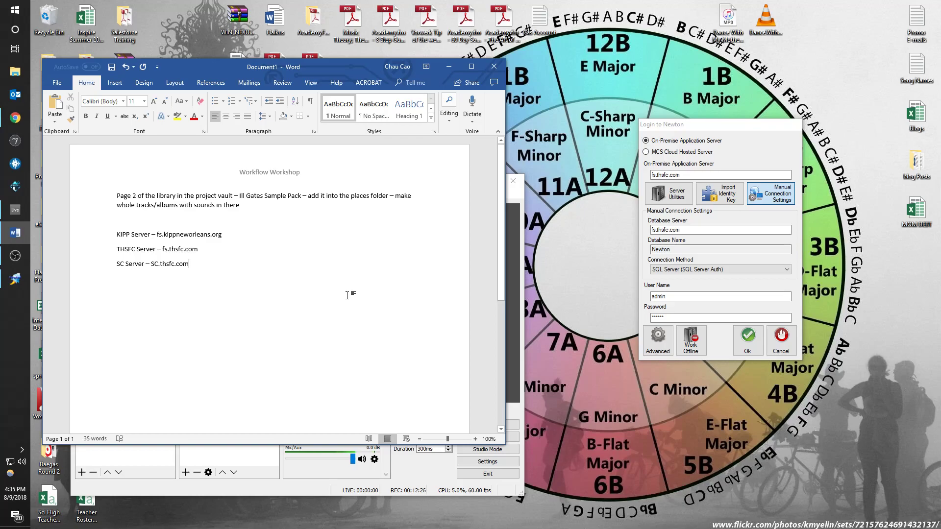
pyautogui.moveTo(215, 277); pyautogui.dragTo(117, 234)
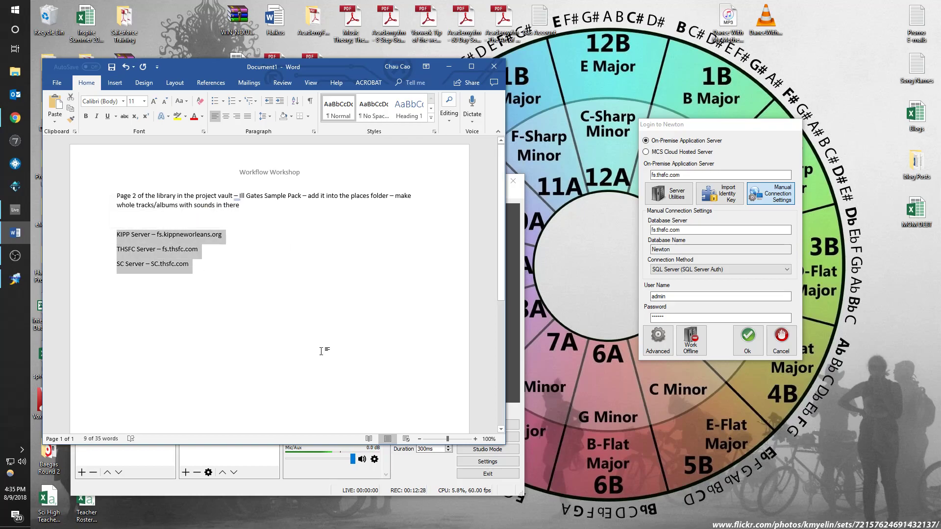
pyautogui.press('Delete')
pyautogui.click(449, 69)
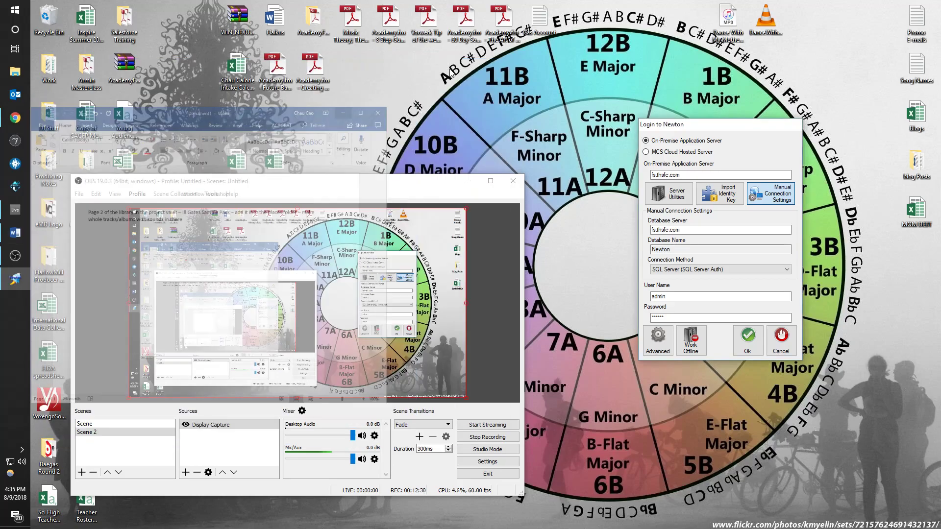
pyautogui.click(748, 349)
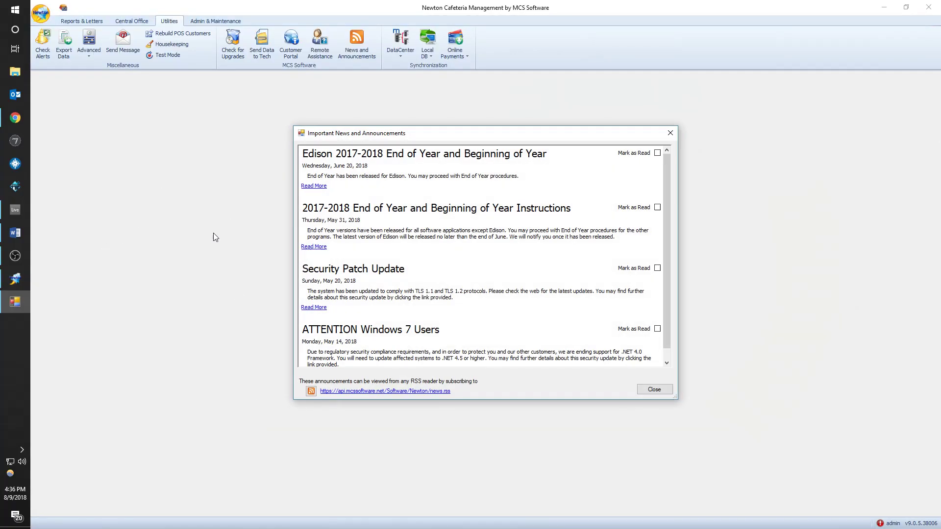
# - Dismiss the news window and switch to the (8264) Memphis Rise cafeteria
pyautogui.click(656, 389)
pyautogui.click(41, 14)
pyautogui.click(59, 35)
pyautogui.click(593, 249)
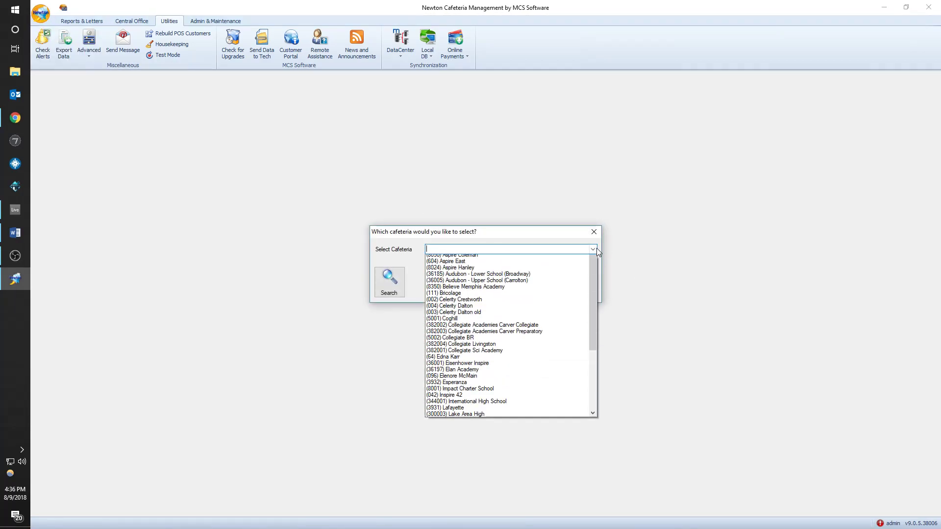
pyautogui.moveTo(592, 274); pyautogui.dragTo(580, 419)
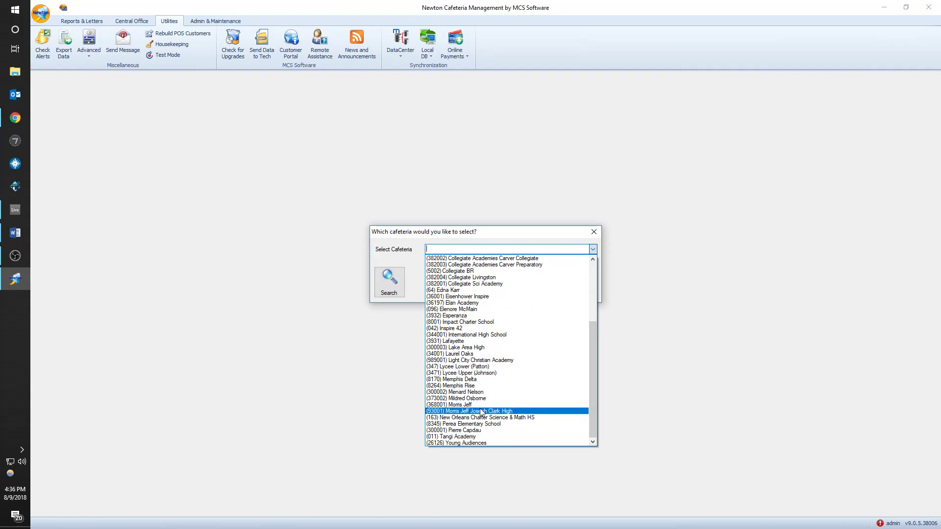
pyautogui.click(492, 386)
pyautogui.click(545, 277)
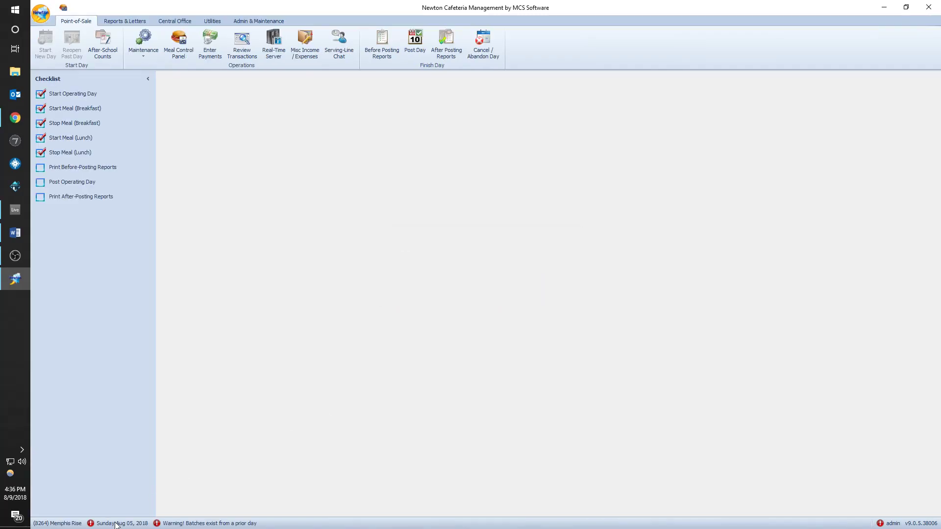
pyautogui.moveTo(115, 525)
# - Open the unposted POS batches list and the Lunch batch 4 transactions for editing
pyautogui.click(242, 42)
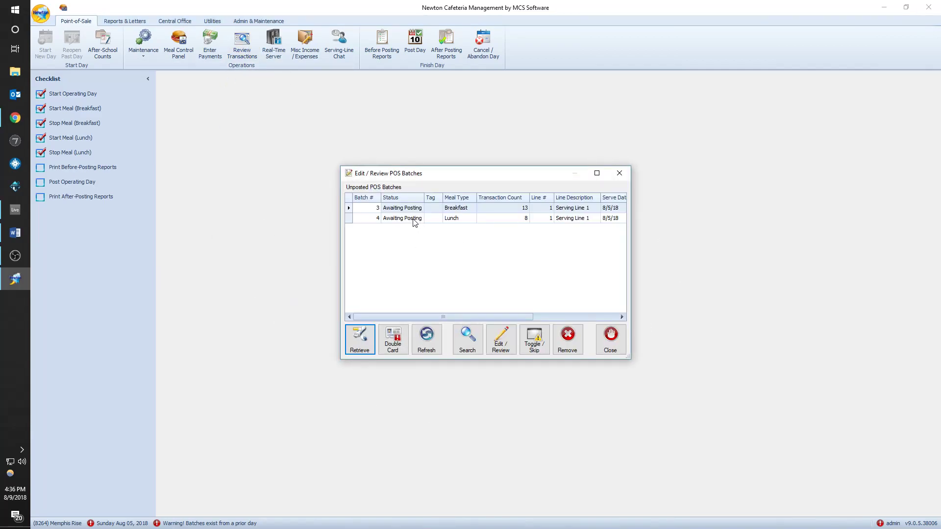
pyautogui.click(619, 173)
pyautogui.click(241, 45)
pyautogui.doubleClick(411, 219)
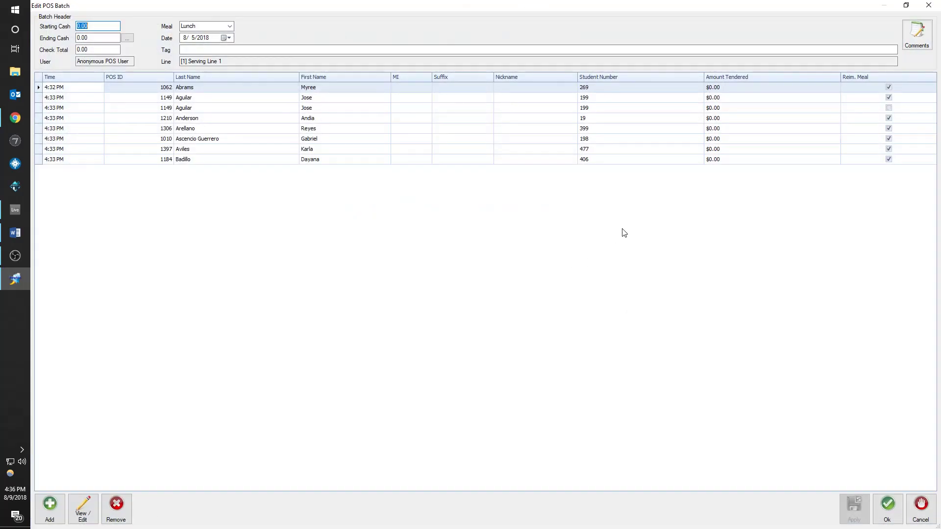
pyautogui.click(921, 509)
pyautogui.click(619, 173)
pyautogui.click(273, 41)
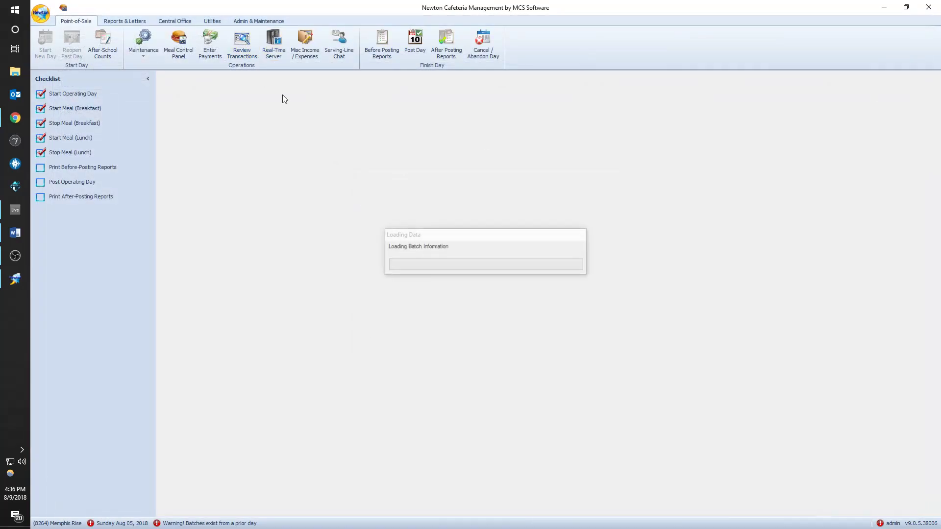
pyautogui.doubleClick(440, 222)
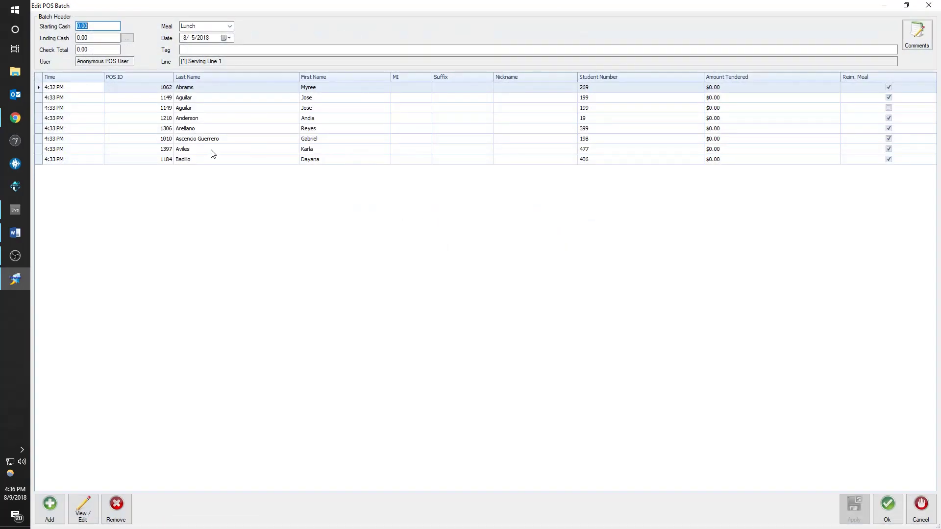
# - Sort by Reim. Meal, void the non-reimbursable Aguilar transaction and save the batch
pyautogui.click(861, 77)
pyautogui.click(873, 79)
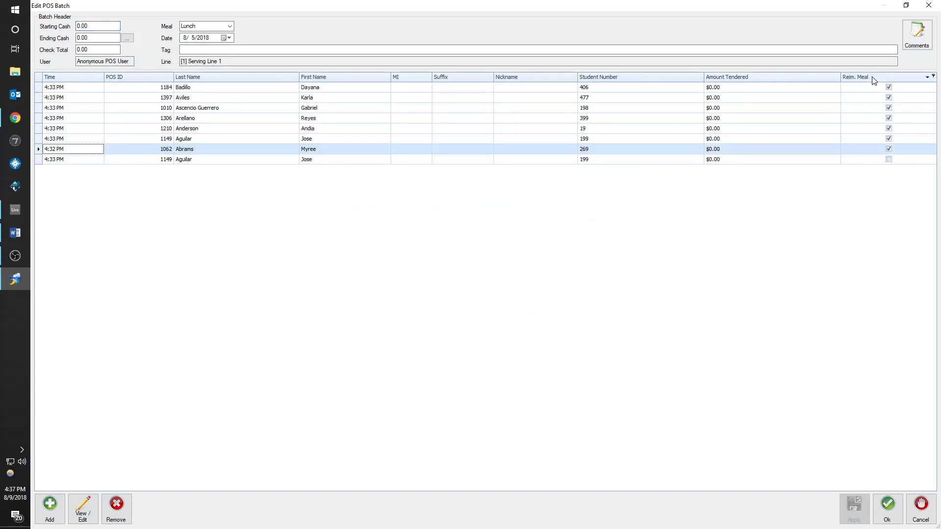
pyautogui.click(253, 165)
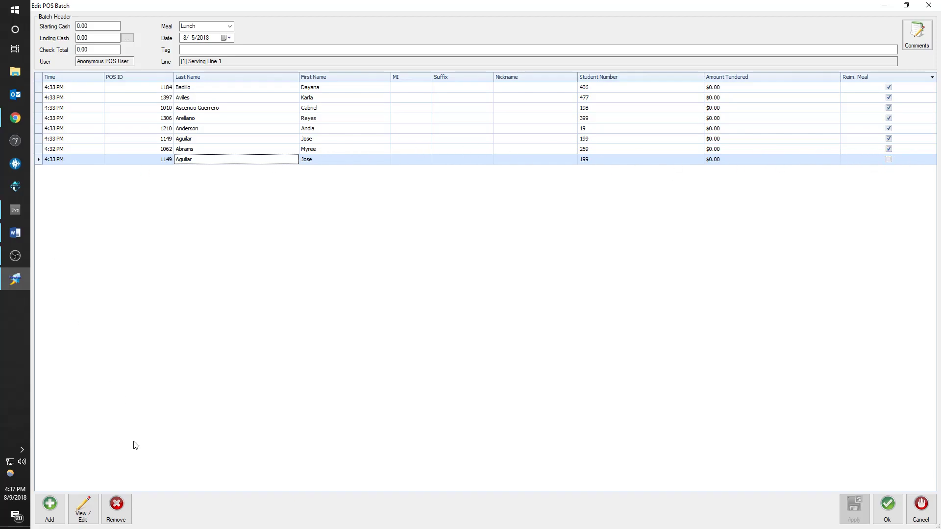
pyautogui.click(117, 519)
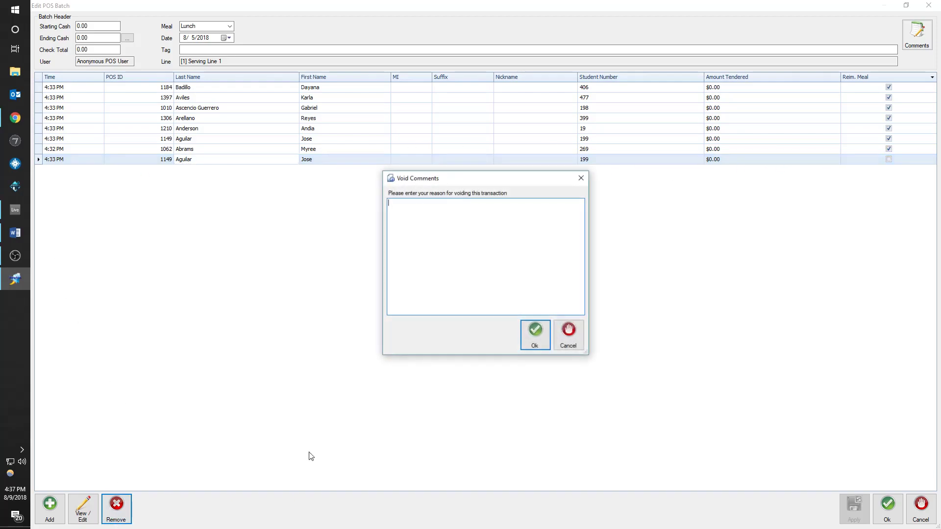
pyautogui.click(546, 336)
pyautogui.click(888, 507)
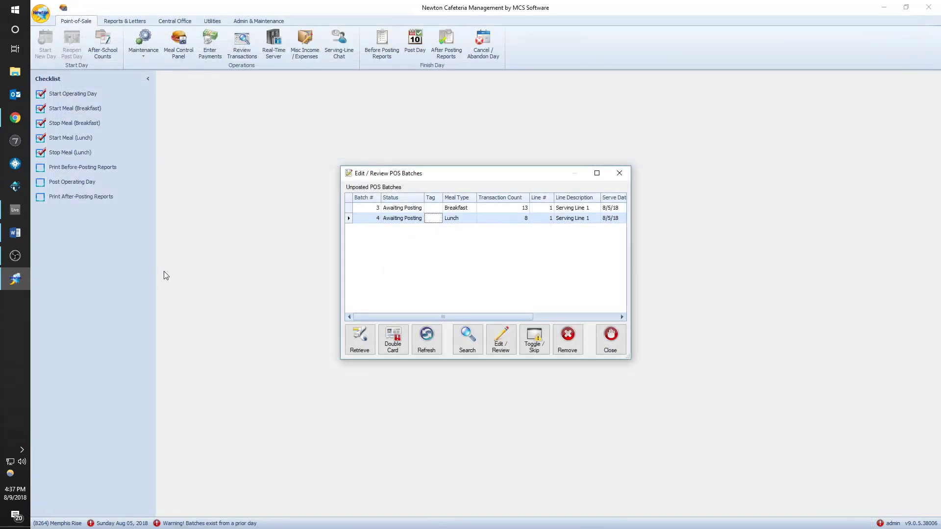
# - Close the batch list and start posting the 8/5/2018 day from its Daily Figures
pyautogui.click(610, 337)
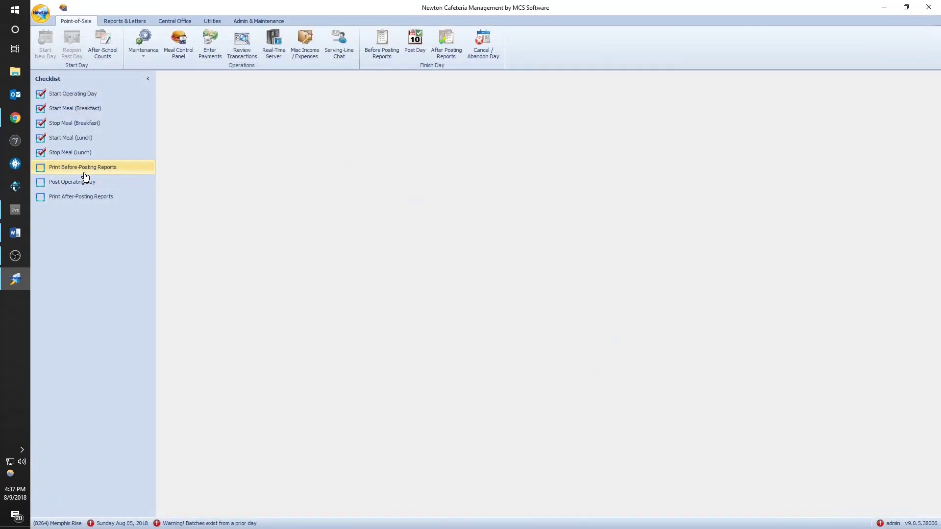
pyautogui.click(72, 182)
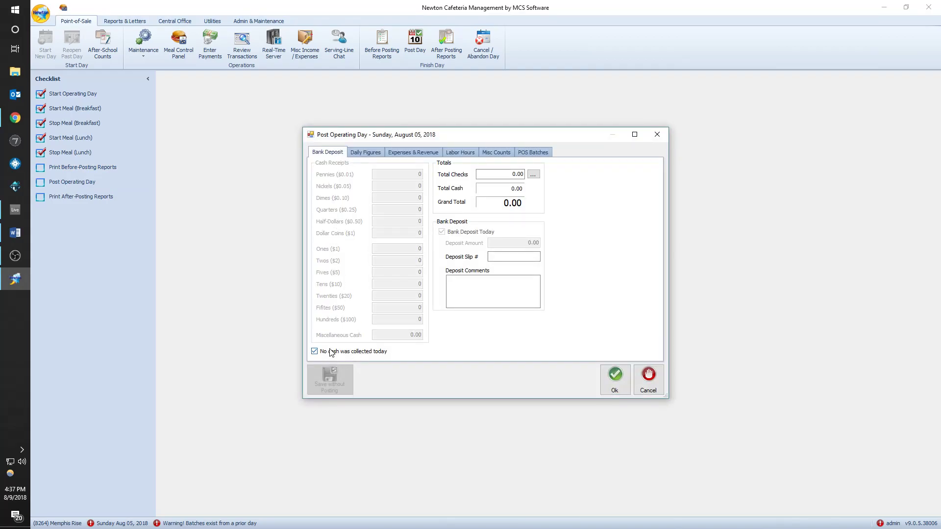
pyautogui.click(365, 153)
pyautogui.click(640, 164)
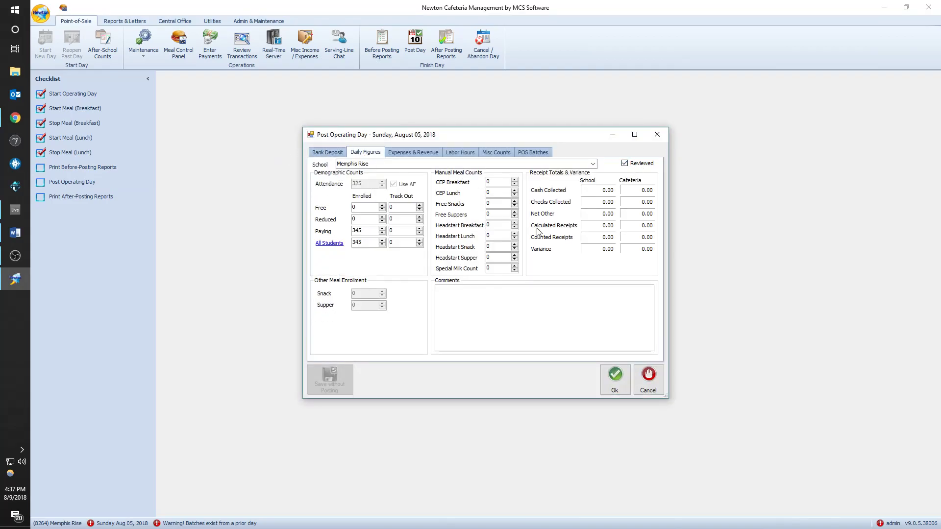
pyautogui.click(625, 164)
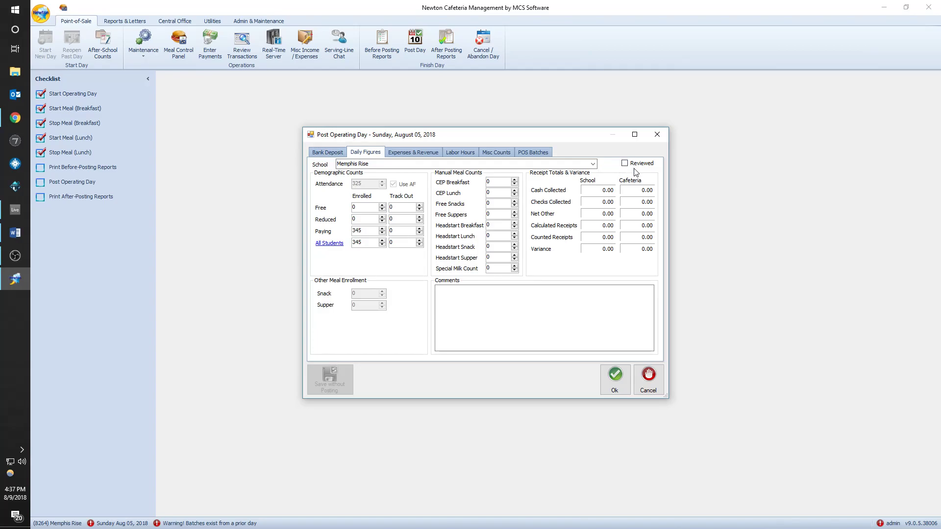
pyautogui.click(614, 377)
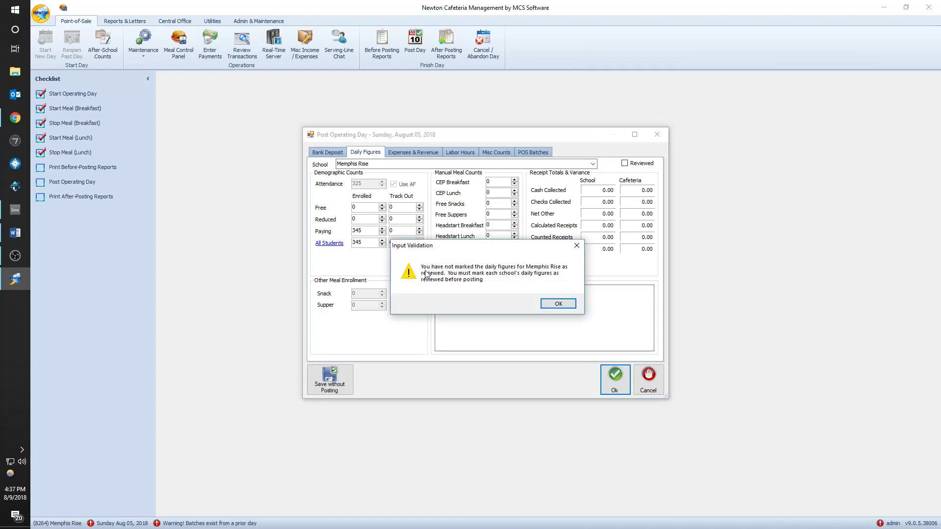
pyautogui.click(558, 303)
# - Mark Memphis Rise's daily figures reviewed, allow cash receipts on Bank Deposit, and post the day
pyautogui.click(646, 168)
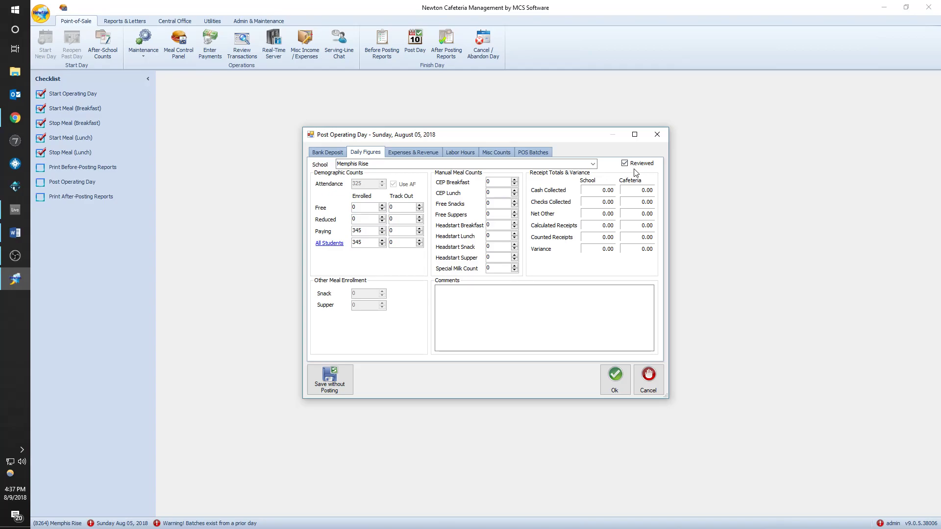
pyautogui.click(593, 165)
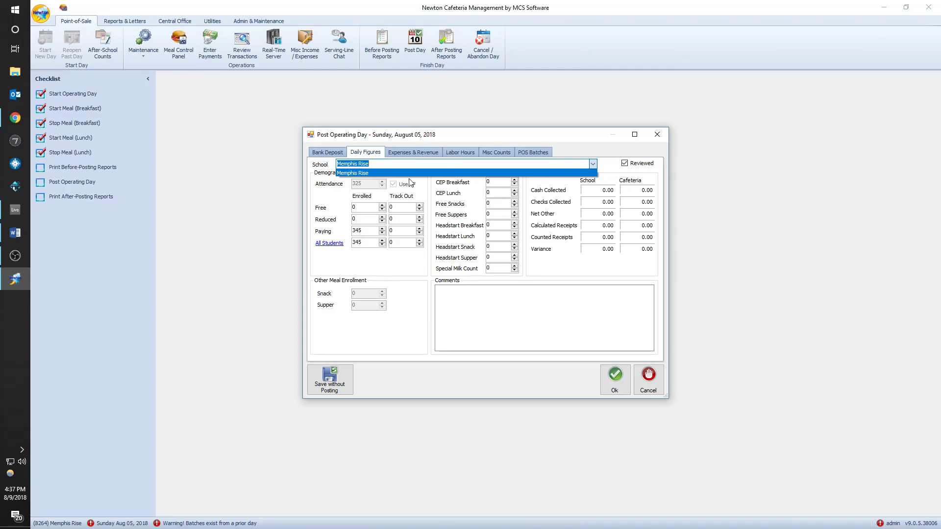
pyautogui.click(341, 154)
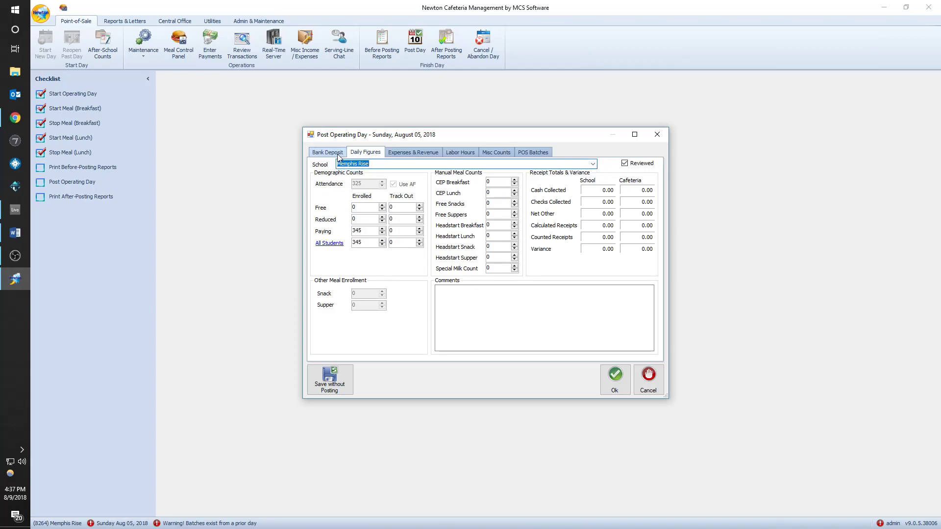
pyautogui.click(340, 153)
pyautogui.click(363, 353)
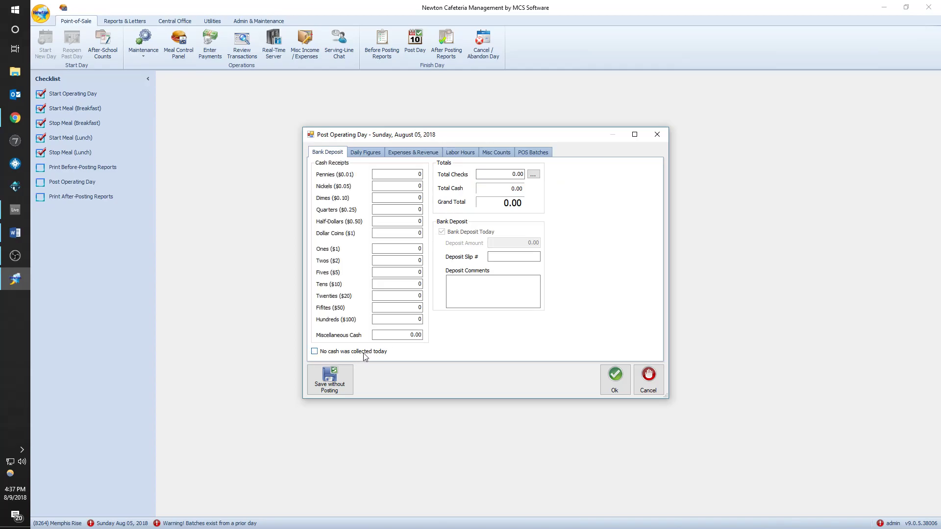
pyautogui.click(365, 153)
pyautogui.click(611, 382)
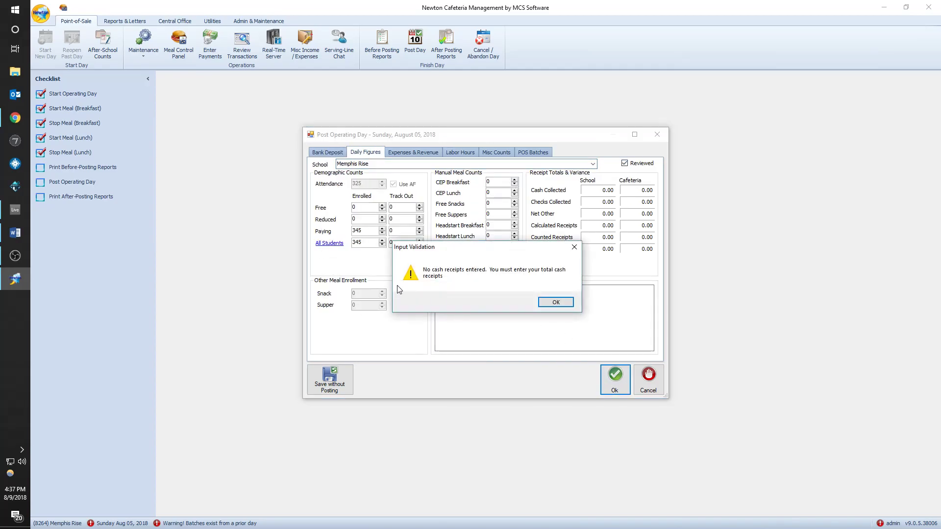
pyautogui.click(556, 302)
pyautogui.click(366, 153)
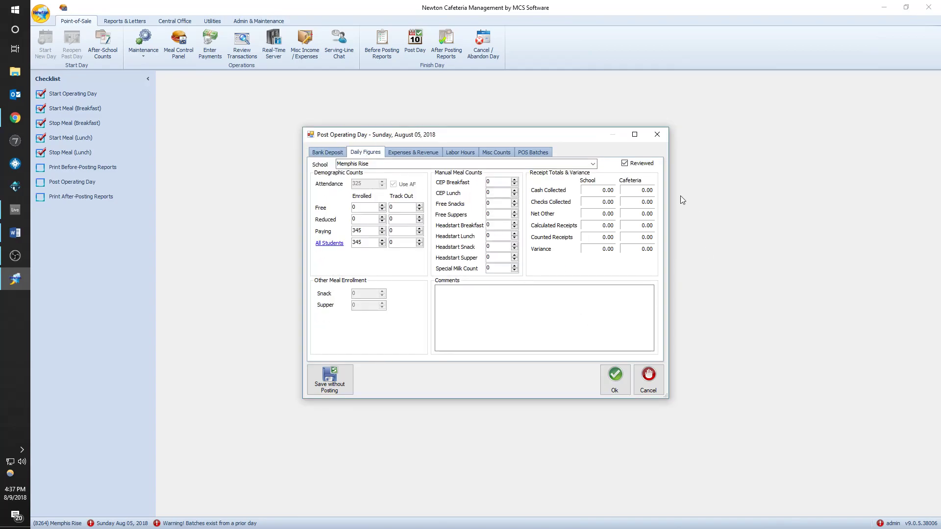
pyautogui.click(613, 377)
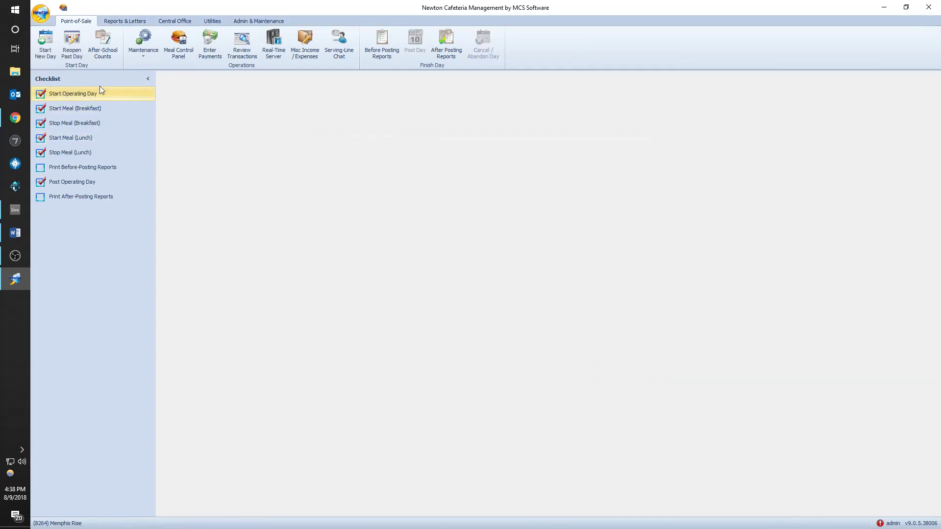
# - Reopen the posted 8/5/2018 day and accept the Edit Posted Day comment prompt
pyautogui.click(80, 34)
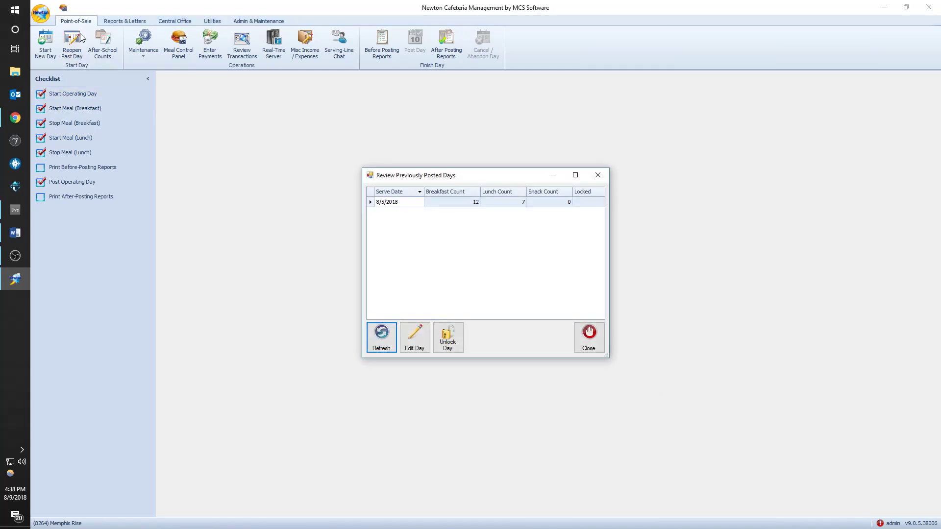
pyautogui.click(598, 175)
pyautogui.click(74, 46)
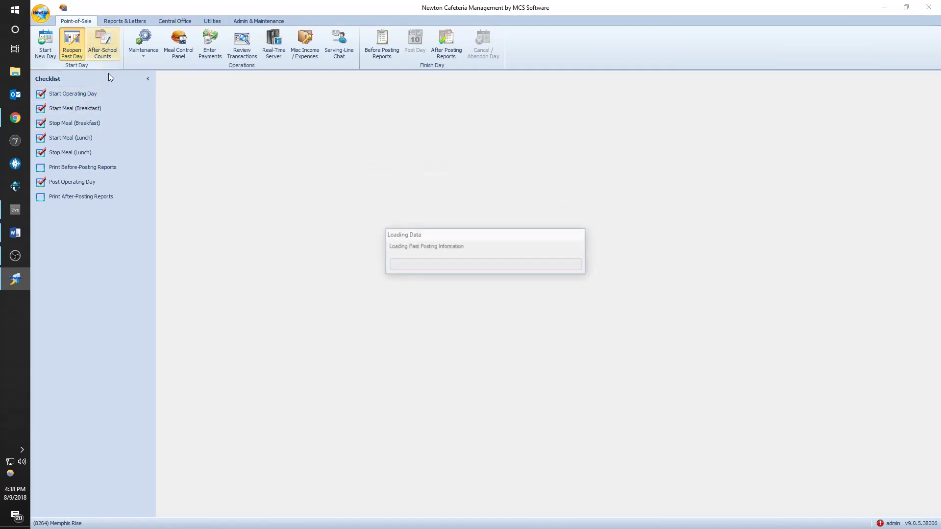
pyautogui.doubleClick(480, 202)
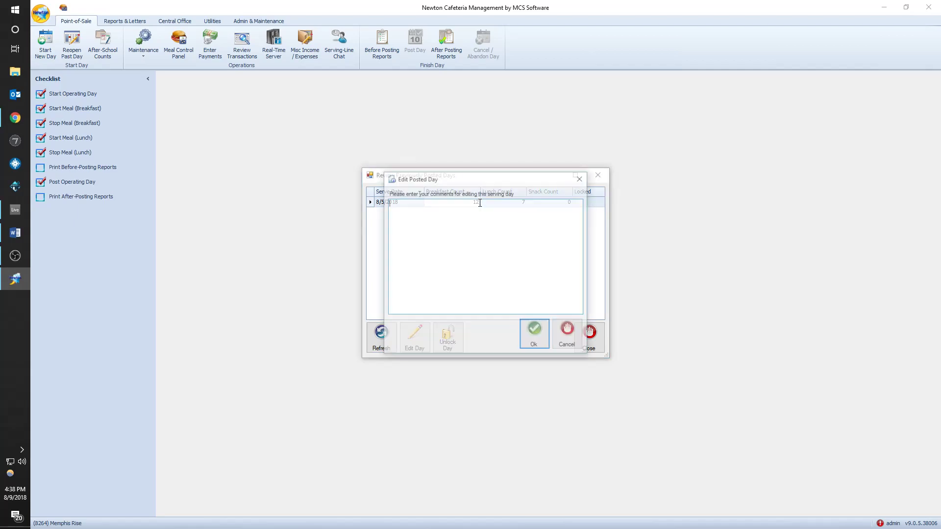
pyautogui.click(542, 345)
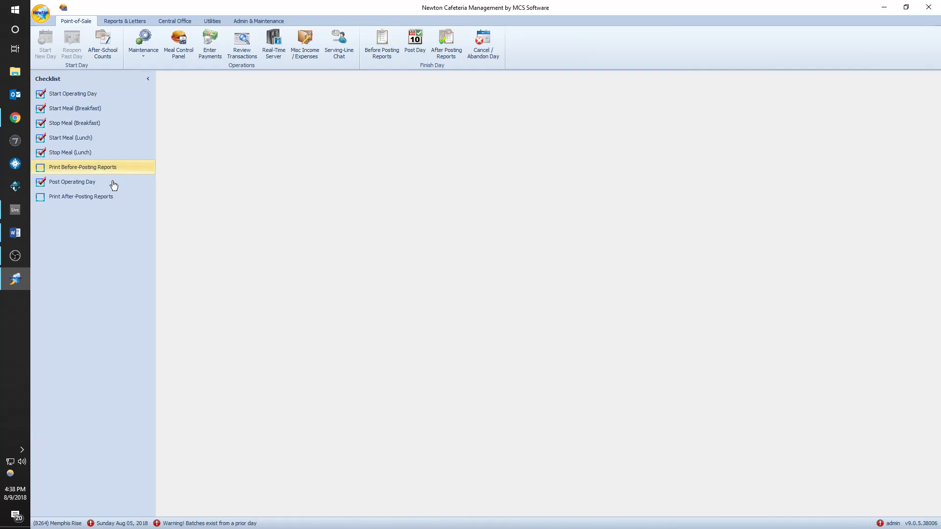
# - Repost the day with no cash collected, Free Snacks at 200 and figures reviewed
pyautogui.click(76, 182)
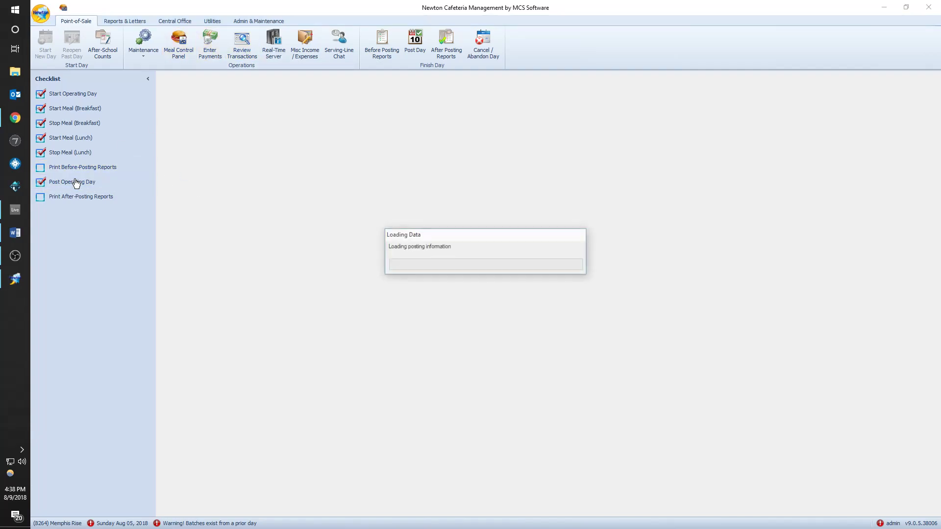
pyautogui.click(343, 353)
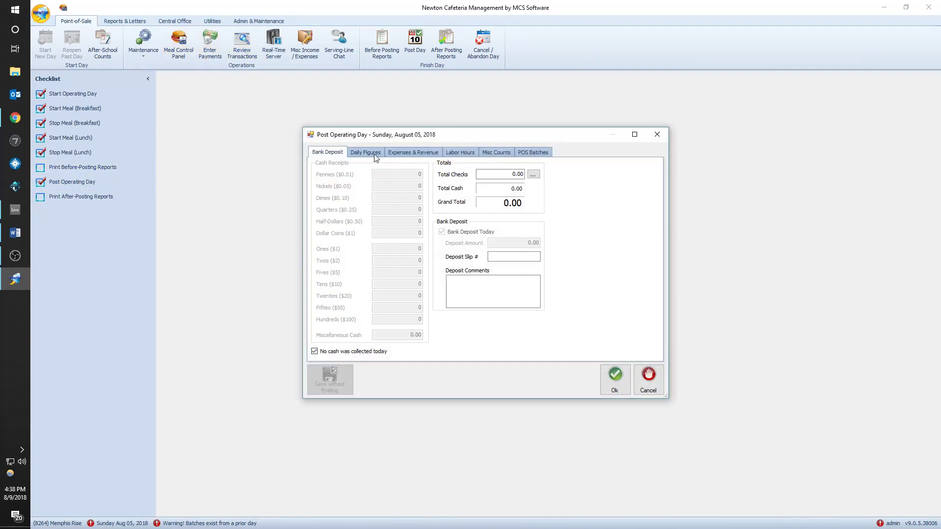
pyautogui.click(377, 154)
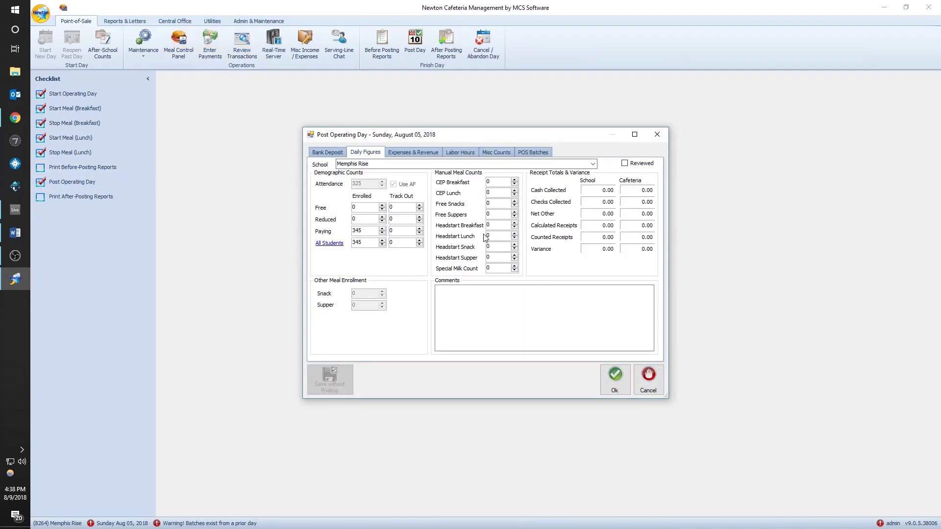
pyautogui.doubleClick(501, 204)
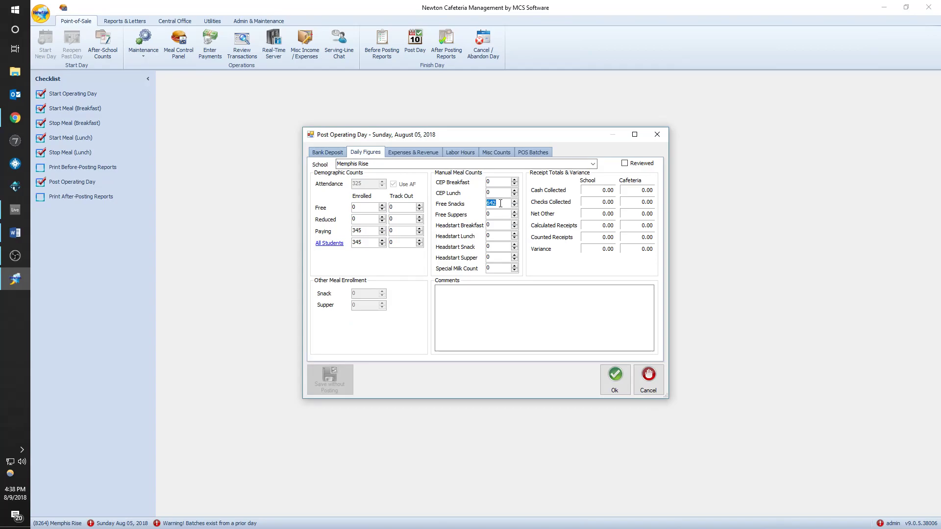
pyautogui.click(643, 163)
pyautogui.click(615, 378)
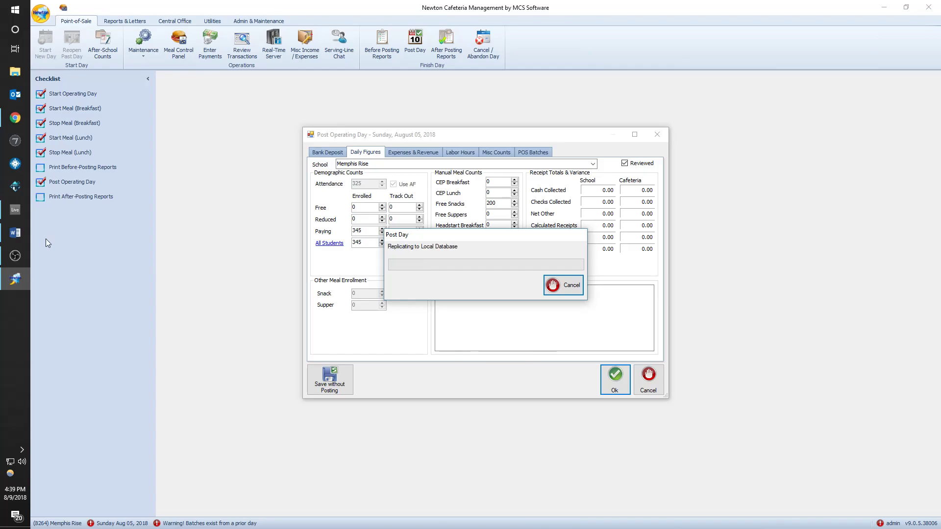
# - Bring up the Print After-Posting Reports options
pyautogui.click(22, 255)
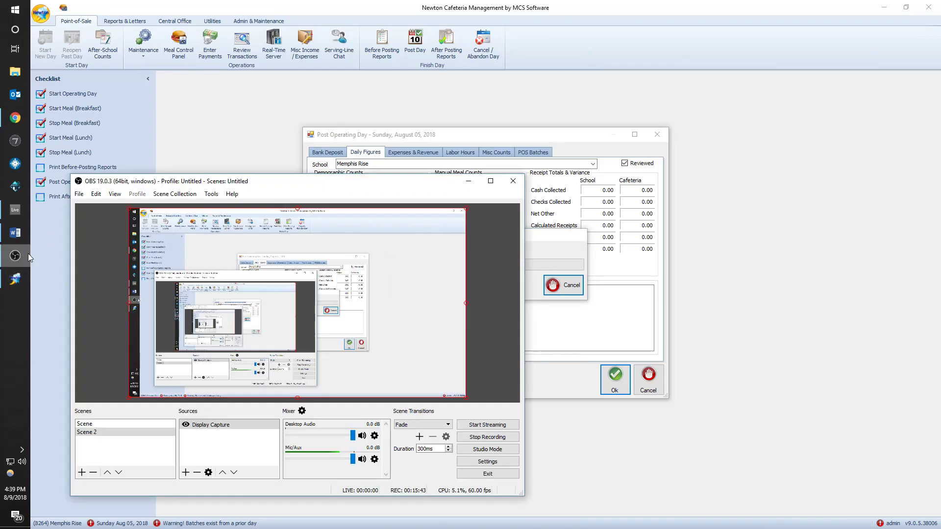
pyautogui.click(663, 463)
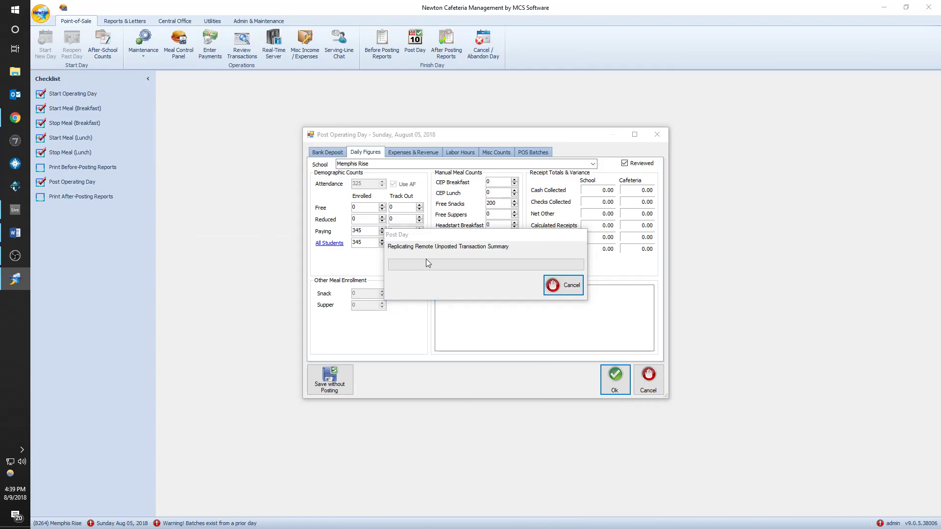
pyautogui.click(104, 206)
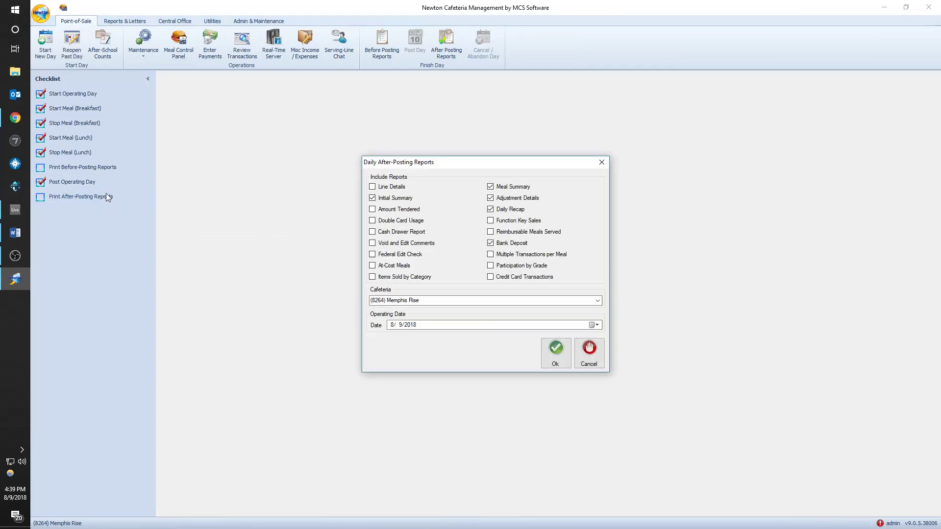
# - Select only the Line Details after-posting report and generate it
pyautogui.click(392, 189)
pyautogui.click(395, 190)
pyautogui.click(395, 199)
pyautogui.click(505, 187)
pyautogui.click(500, 200)
pyautogui.click(500, 210)
pyautogui.click(501, 245)
pyautogui.click(385, 265)
pyautogui.click(401, 186)
pyautogui.click(568, 365)
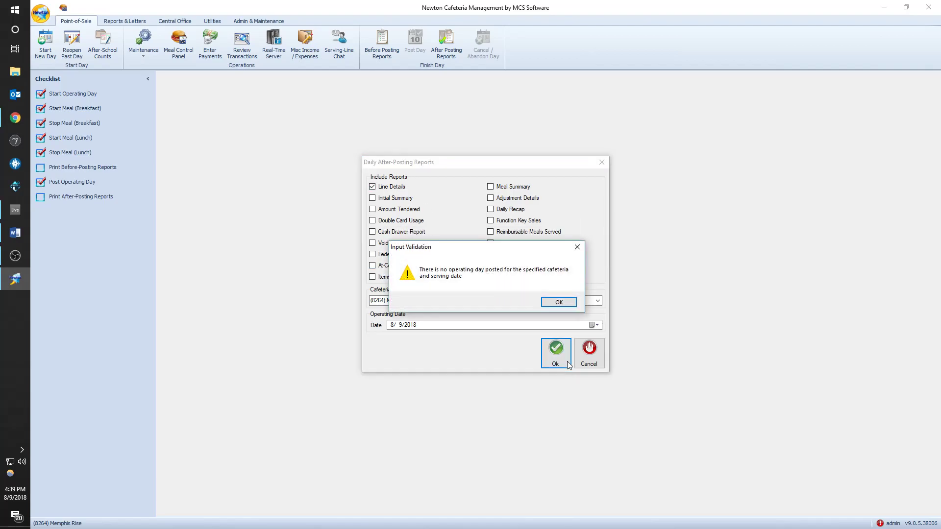
# - Set the operating date to 8/5/2018 in the calendar and run the report
pyautogui.click(563, 301)
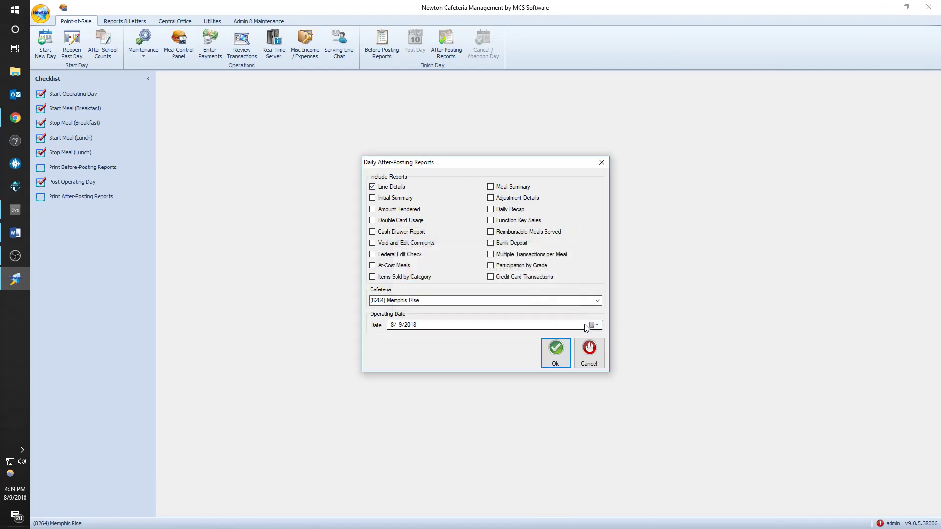
pyautogui.click(594, 325)
pyautogui.click(397, 372)
pyautogui.click(595, 325)
pyautogui.click(396, 357)
pyautogui.click(594, 325)
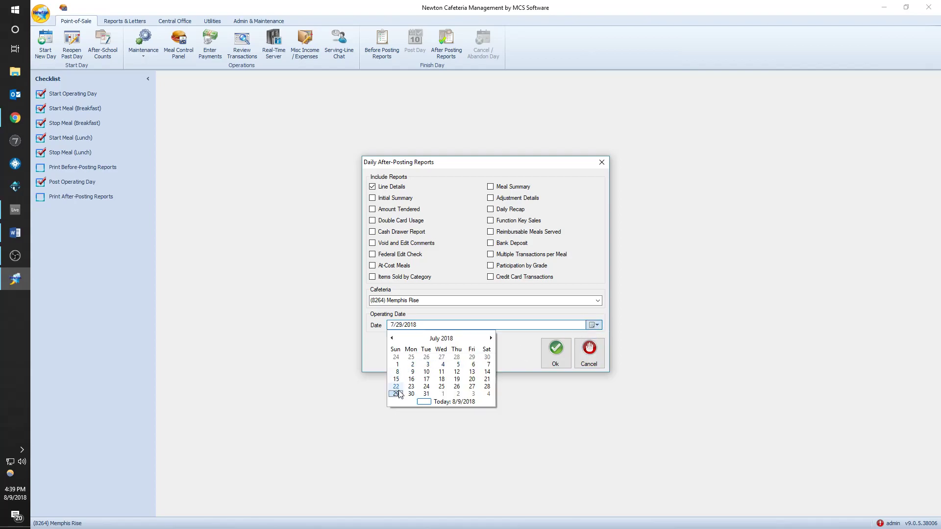
pyautogui.click(491, 338)
pyautogui.click(402, 365)
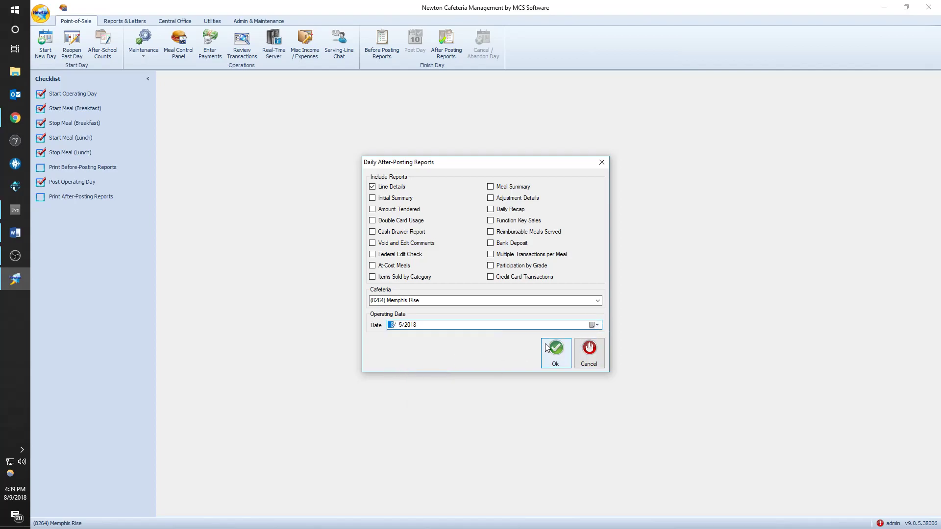
pyautogui.click(555, 351)
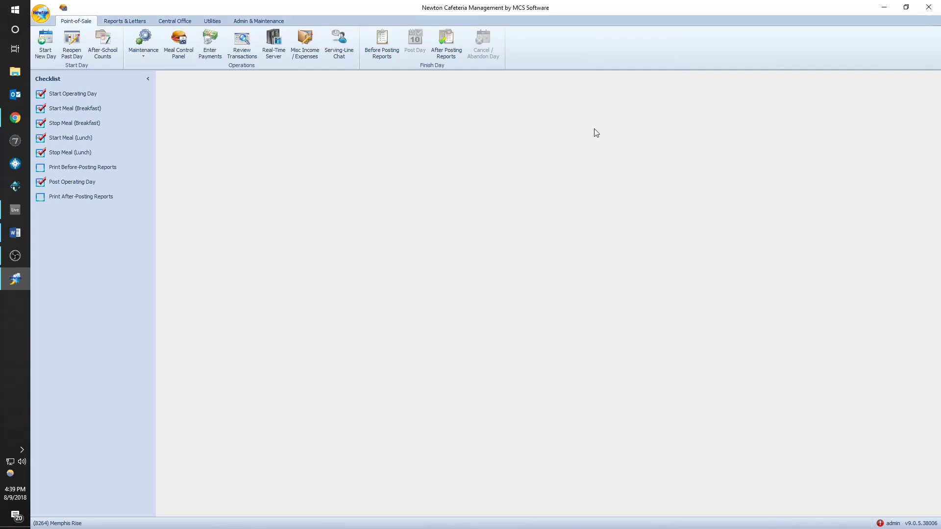
# - Scroll through both pages of the Line Details preview, close it, and list previously posted days
pyautogui.scroll(-10, 539, 247)
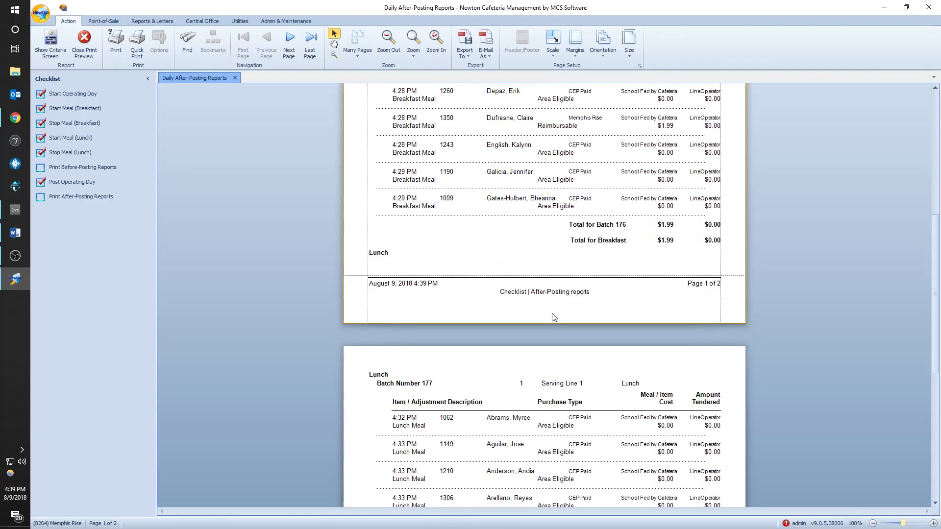
pyautogui.moveTo(934, 384)
pyautogui.mouseDown()
pyautogui.moveTo(934, 328)
pyautogui.moveTo(934, 389)
pyautogui.mouseUp()
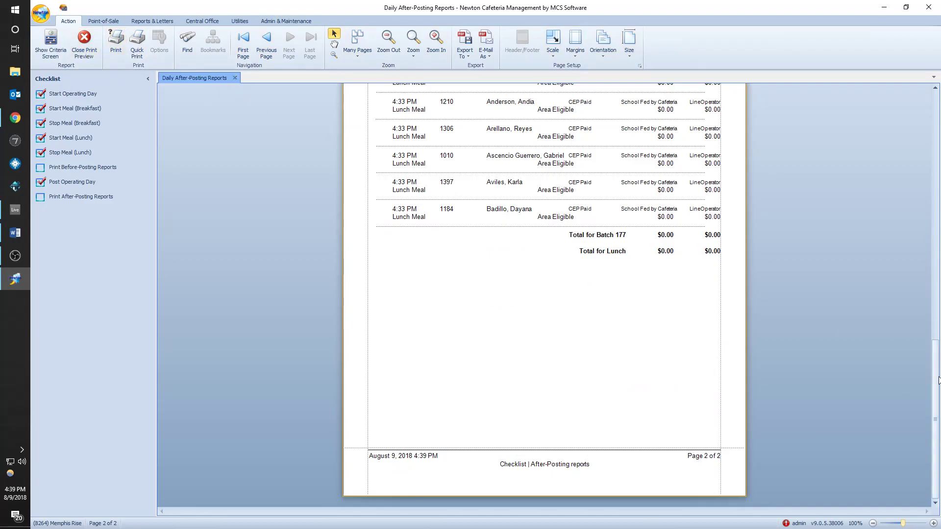
pyautogui.moveTo(935, 384); pyautogui.dragTo(937, 115)
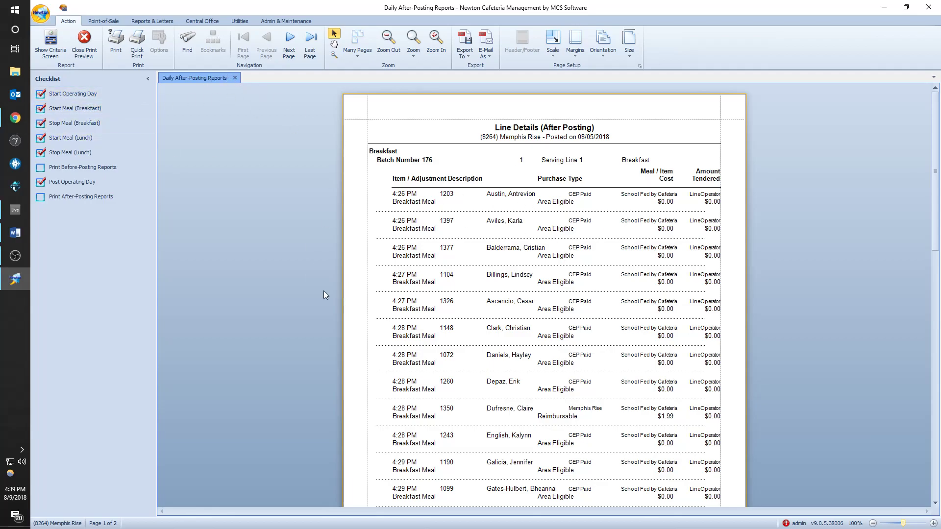
pyautogui.click(235, 78)
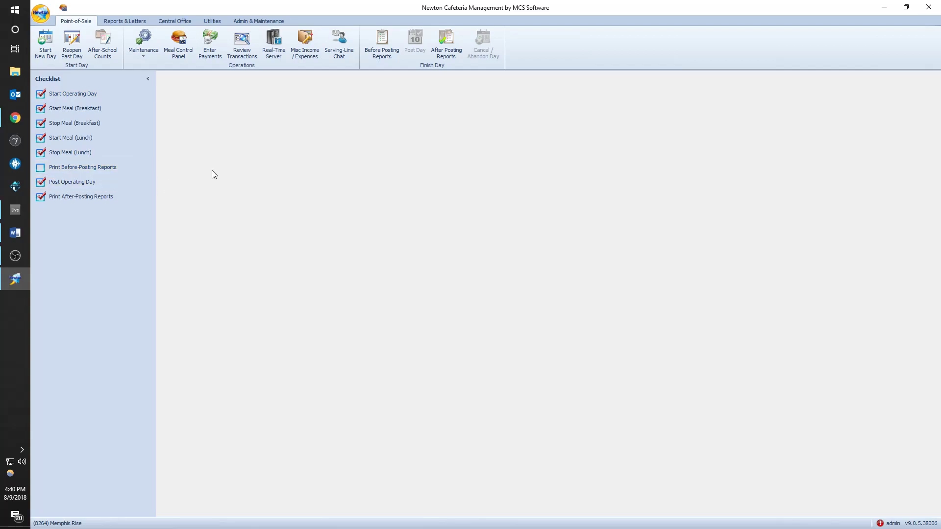
pyautogui.click(68, 54)
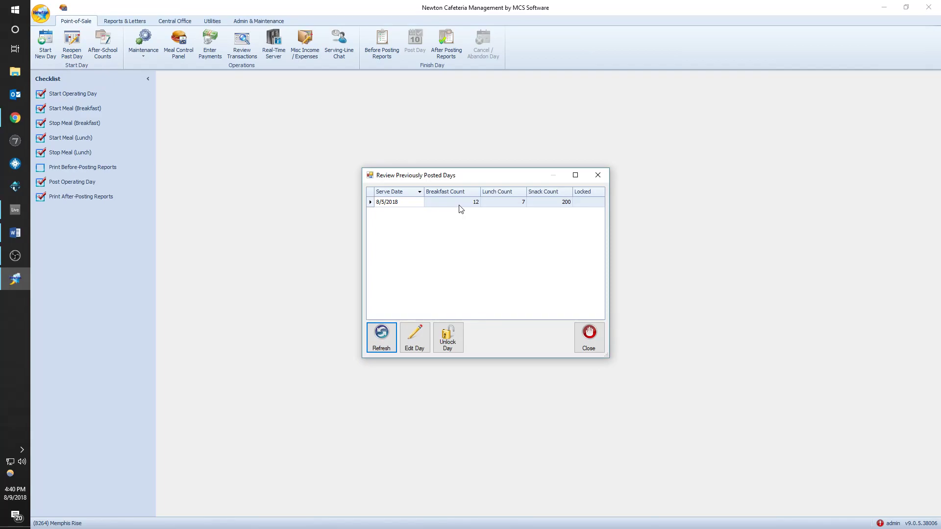
pyautogui.click(459, 205)
pyautogui.doubleClick(461, 210)
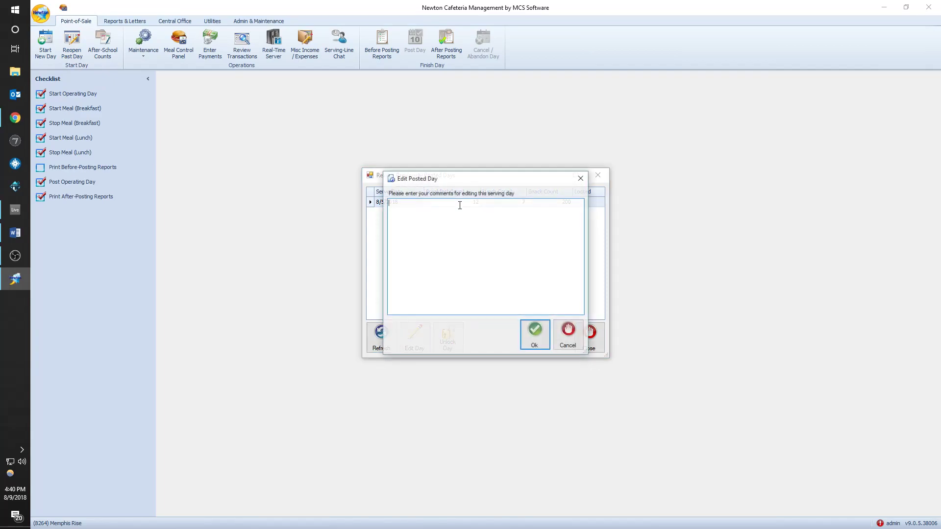
pyautogui.click(528, 348)
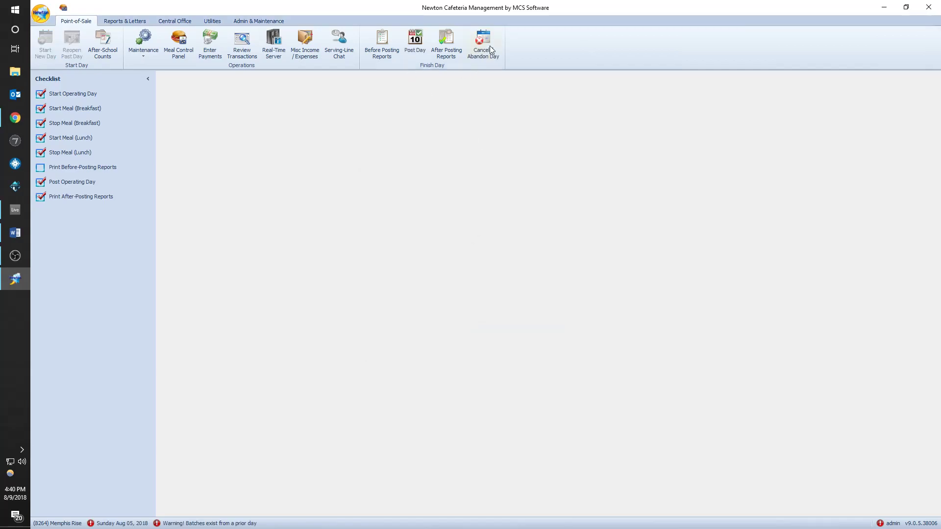
pyautogui.click(490, 45)
pyautogui.click(523, 301)
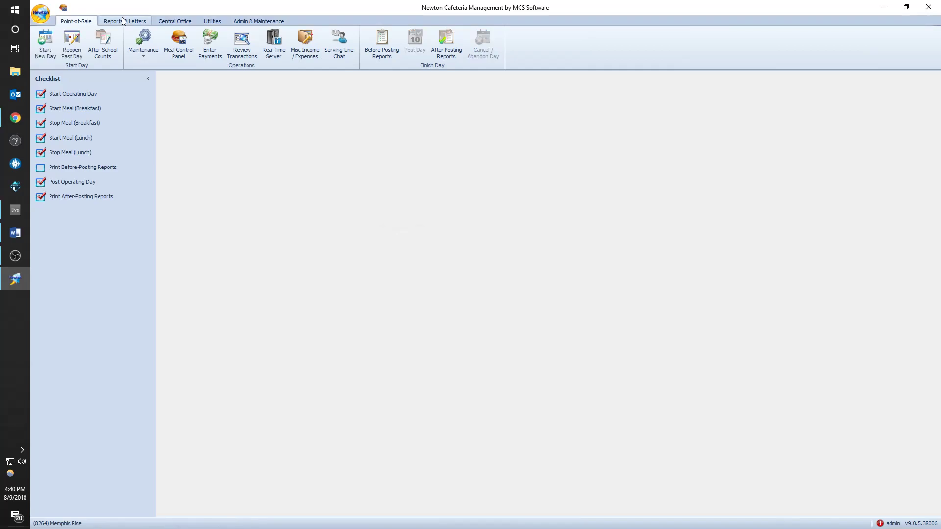
pyautogui.click(123, 21)
pyautogui.click(105, 45)
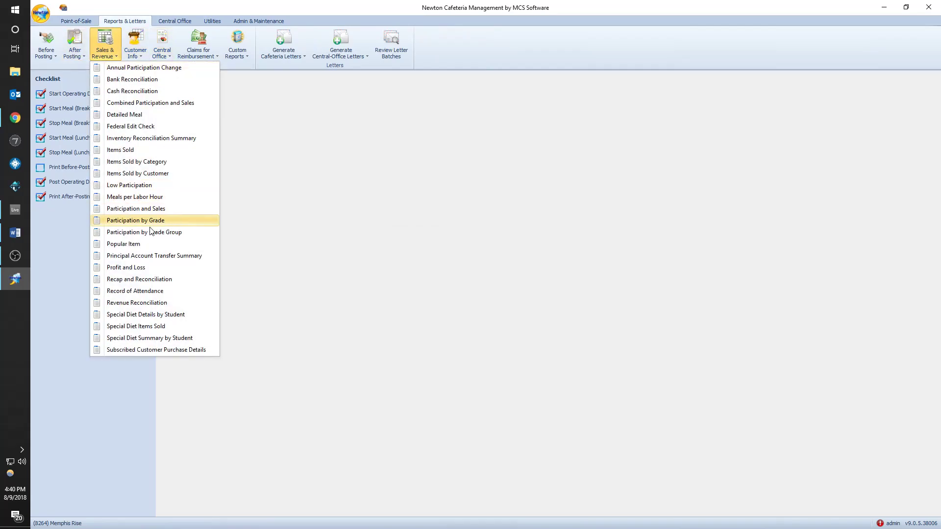
pyautogui.click(84, 18)
pyautogui.click(84, 19)
pyautogui.click(114, 22)
pyautogui.click(105, 43)
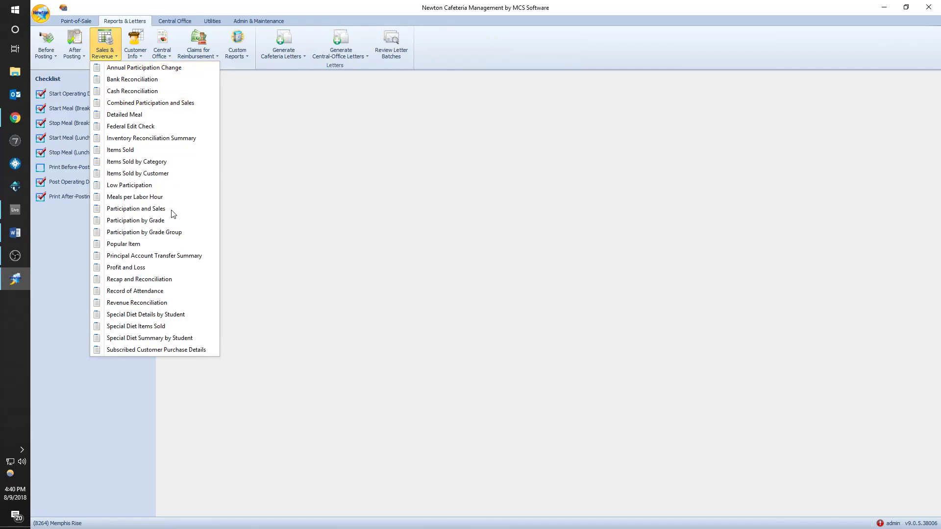
pyautogui.click(144, 279)
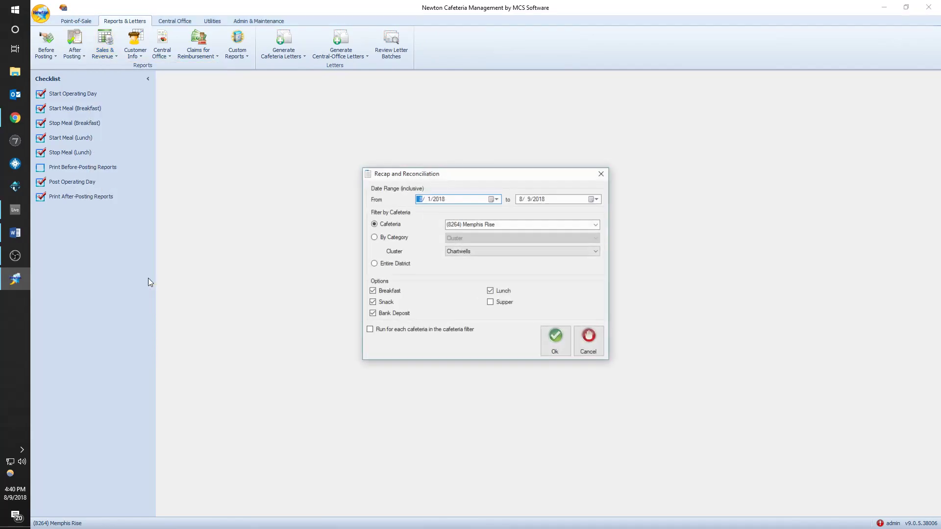
pyautogui.click(387, 312)
pyautogui.click(505, 304)
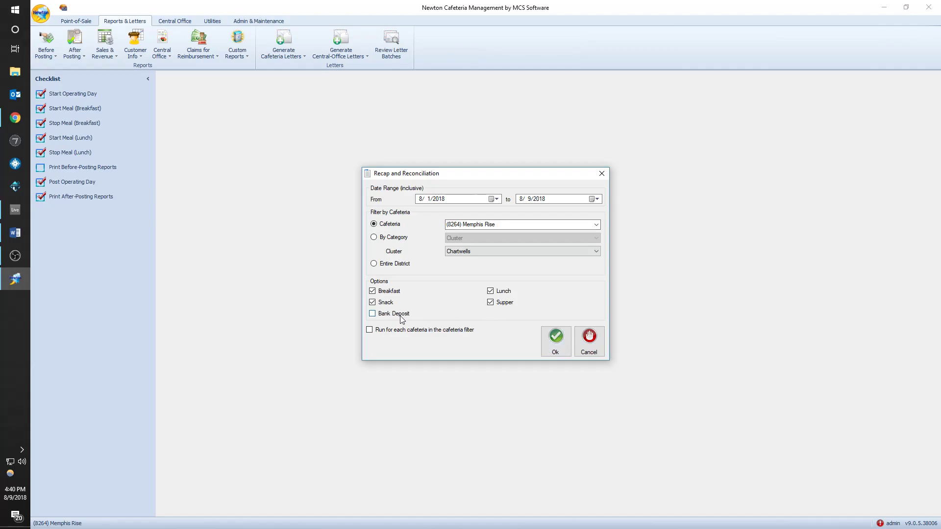
pyautogui.click(383, 314)
pyautogui.click(557, 341)
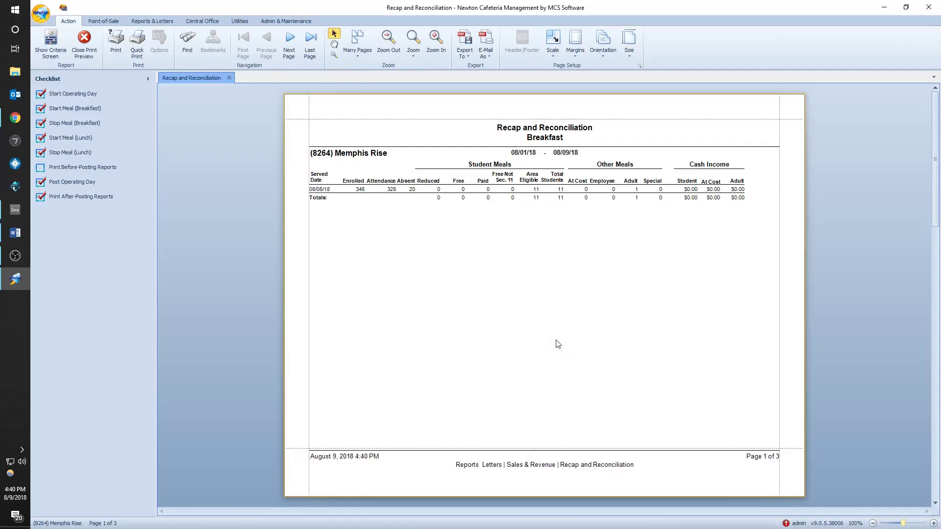
pyautogui.scroll(-3, 529, 314)
pyautogui.scroll(3, 563, 332)
pyautogui.scroll(-5, 553, 252)
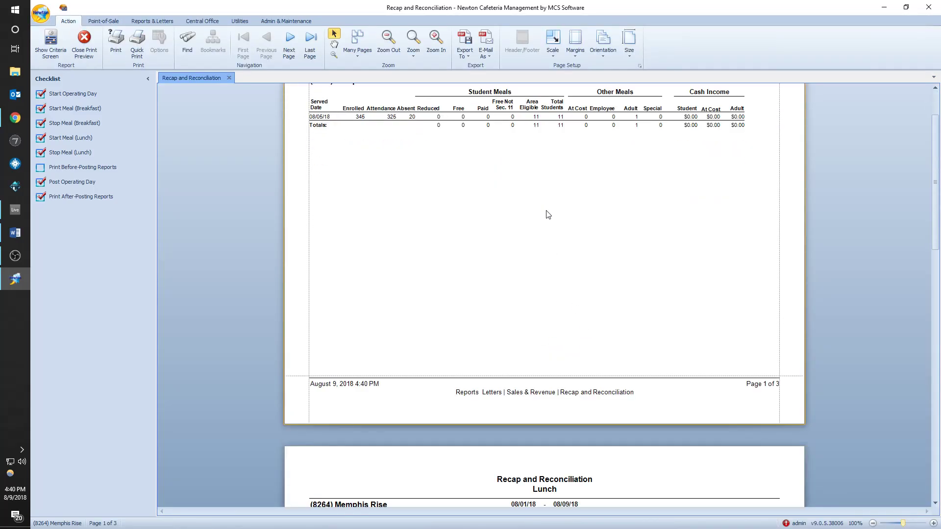
pyautogui.scroll(2, 555, 193)
pyautogui.scroll(-10, 567, 273)
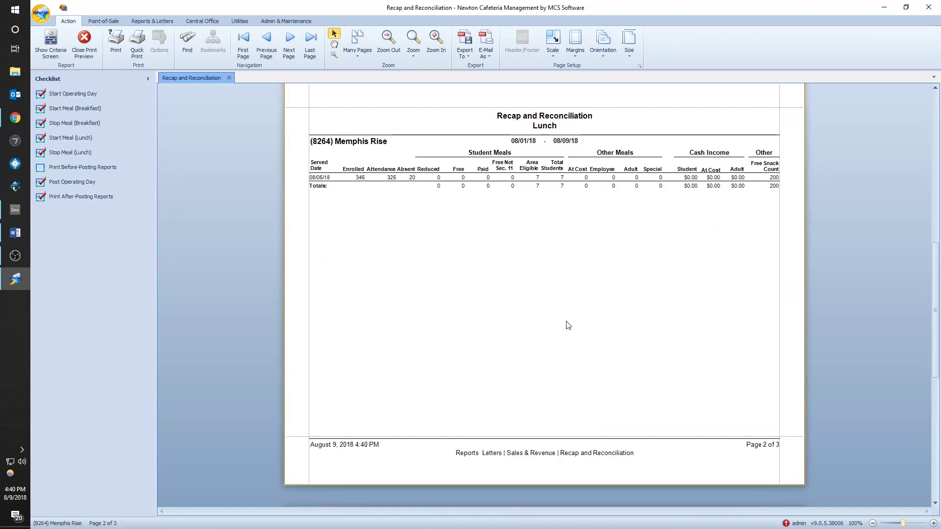
pyautogui.scroll(-2, 568, 319)
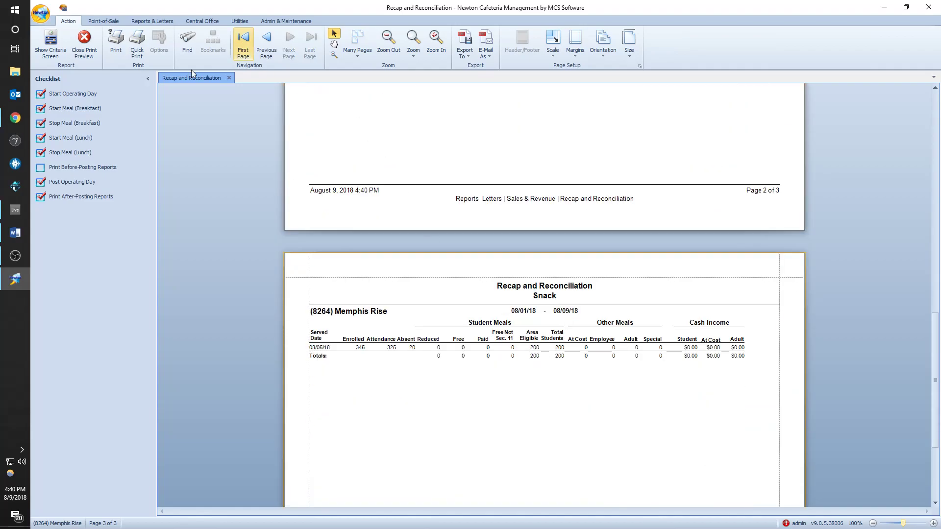
pyautogui.click(83, 47)
# - Reopen the posted 8/5/2018 day for editing
pyautogui.click(78, 39)
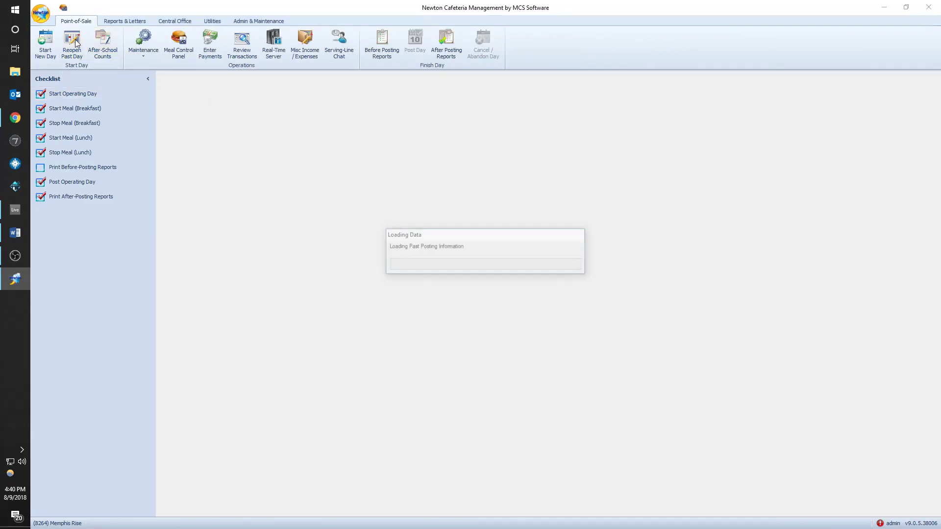
pyautogui.doubleClick(448, 202)
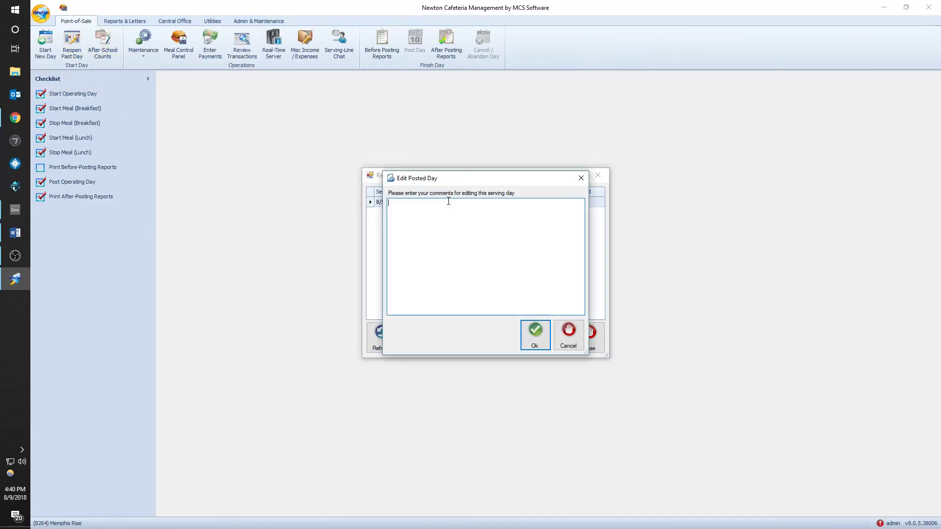
pyautogui.click(527, 334)
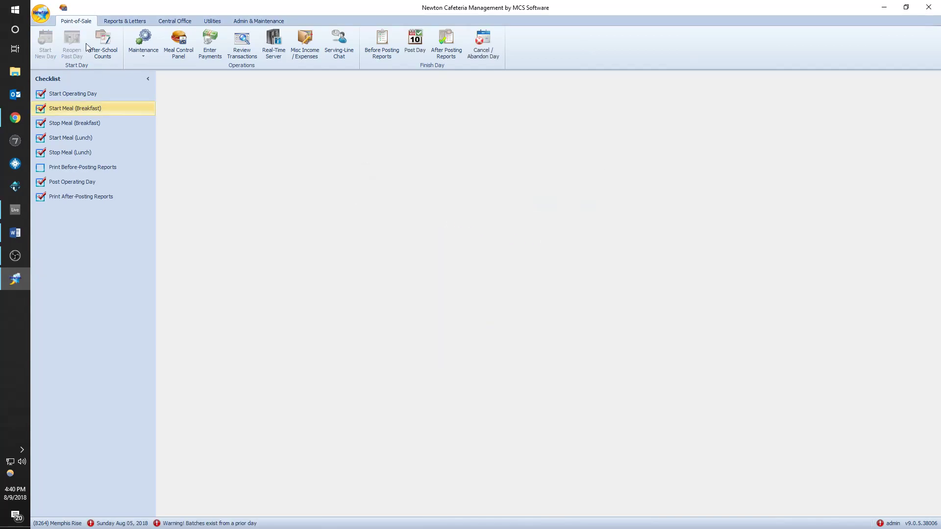
# - Delete unposted breakfast batch 9 and lunch batch 10, then close the batch list
pyautogui.click(243, 49)
pyautogui.click(469, 213)
pyautogui.click(570, 343)
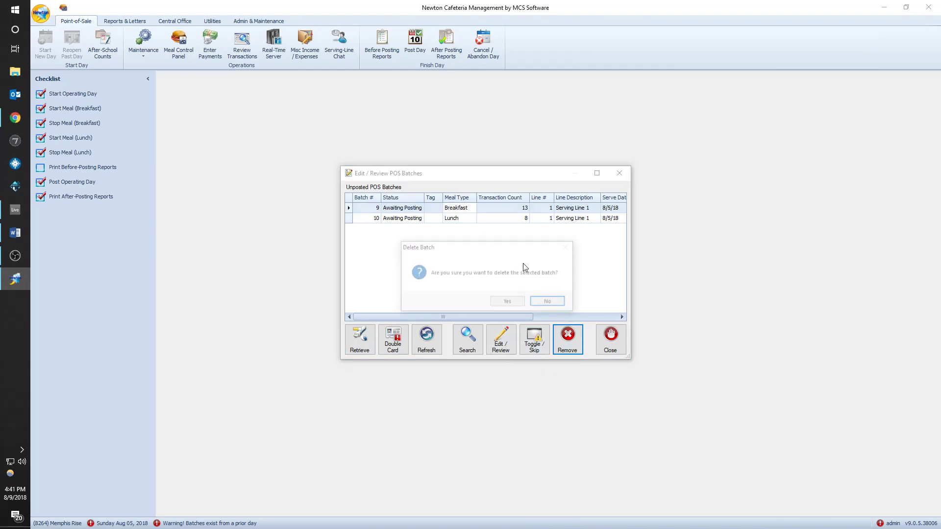
pyautogui.click(512, 301)
pyautogui.click(567, 338)
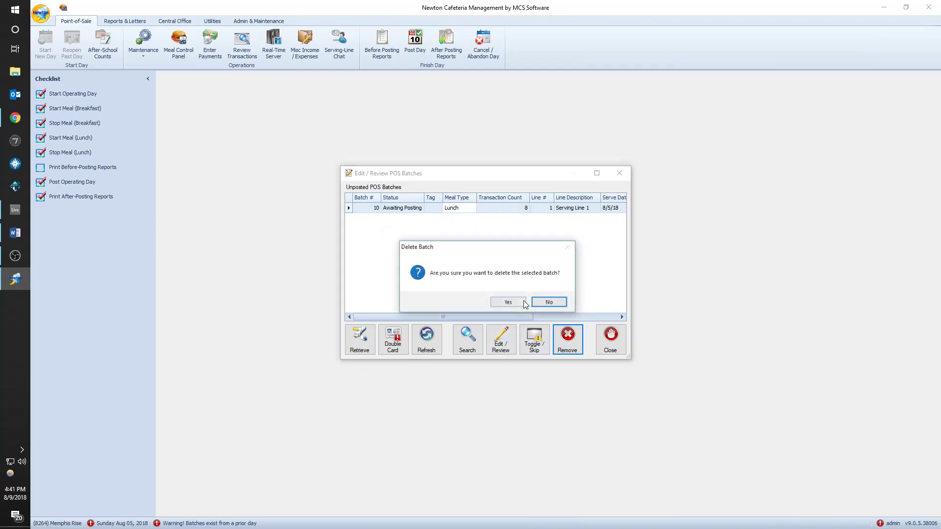
pyautogui.click(508, 302)
pyautogui.click(608, 338)
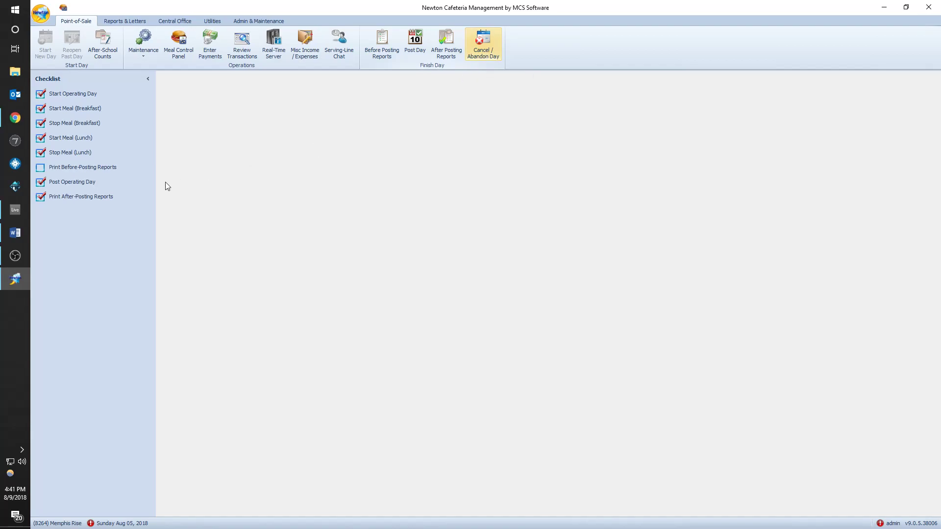
# - Confirm no batches remain and start posting with no cash collected and figures reviewed
pyautogui.click(239, 57)
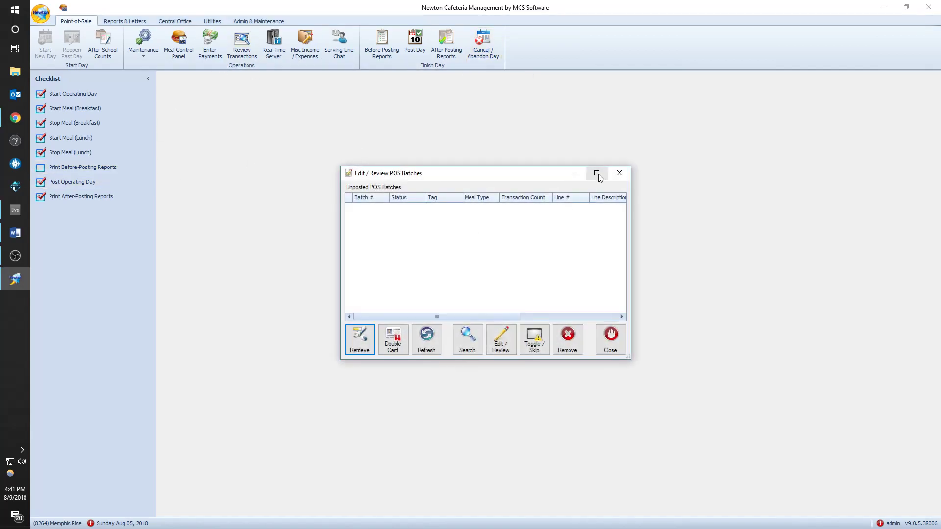
pyautogui.click(618, 174)
pyautogui.click(69, 182)
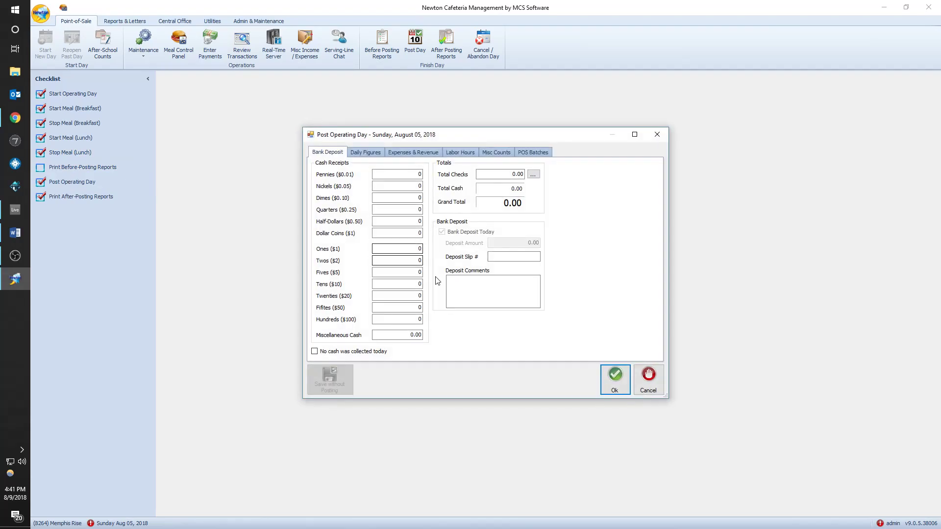
pyautogui.click(350, 349)
pyautogui.click(371, 155)
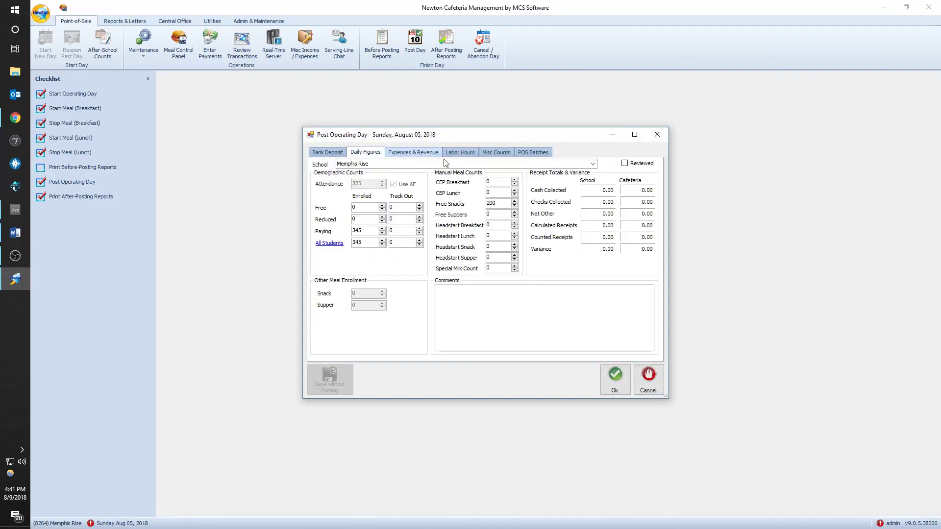
pyautogui.click(625, 163)
# - Clear the Free Snacks count of 200, post the 8/5/2018 day, and list posted days
pyautogui.doubleClick(495, 206)
pyautogui.write('0')
pyautogui.write('200')
pyautogui.doubleClick(499, 206)
pyautogui.press('BackSpace')
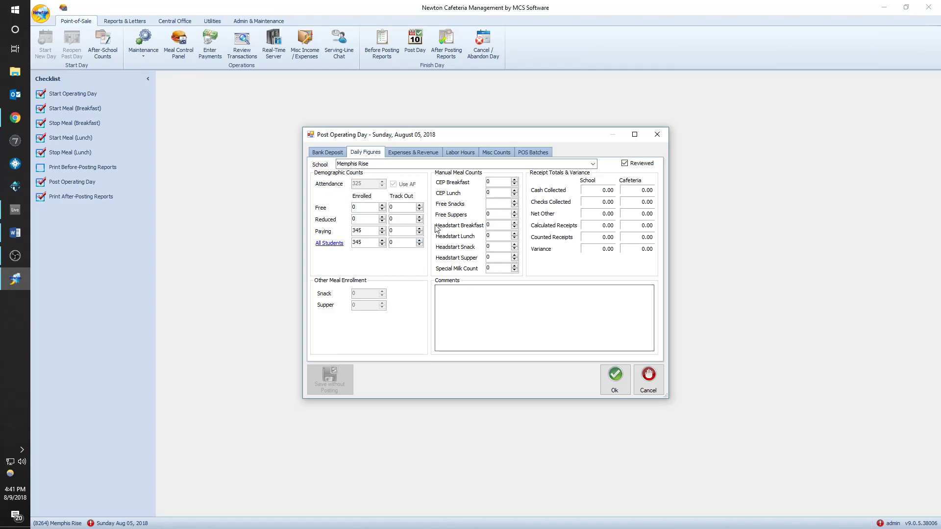
pyautogui.click(613, 376)
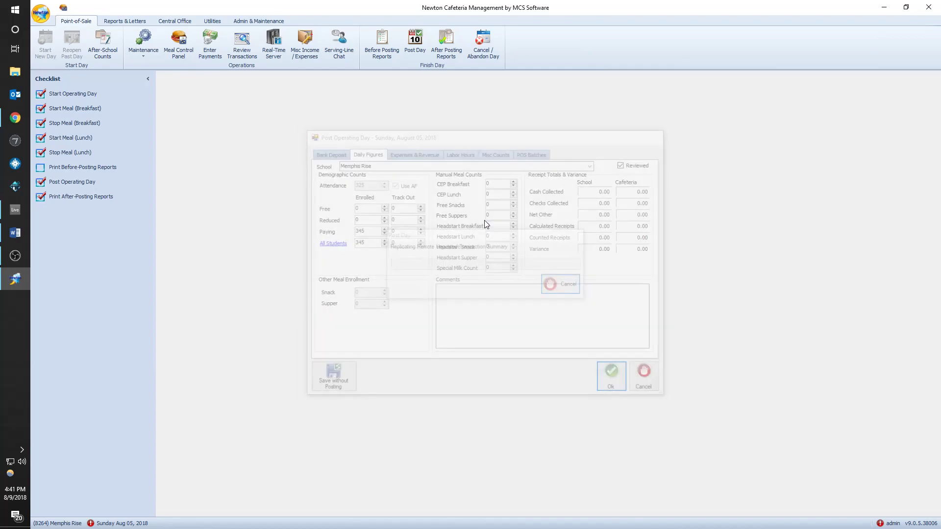
pyautogui.click(77, 47)
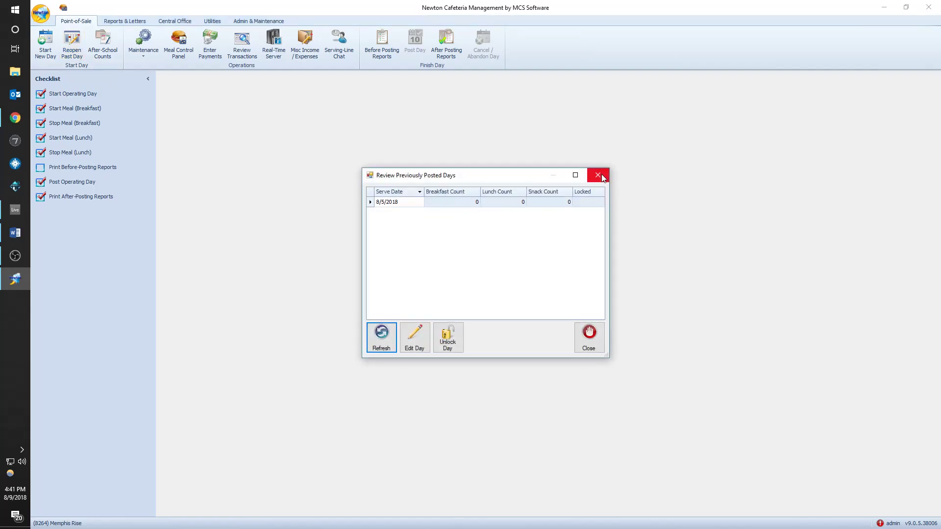
# - Preview the Memphis Rise Recap and Reconciliation report for 8/1/2018–8/9/2018, then close the preview
pyautogui.click(599, 175)
pyautogui.click(127, 24)
pyautogui.click(106, 44)
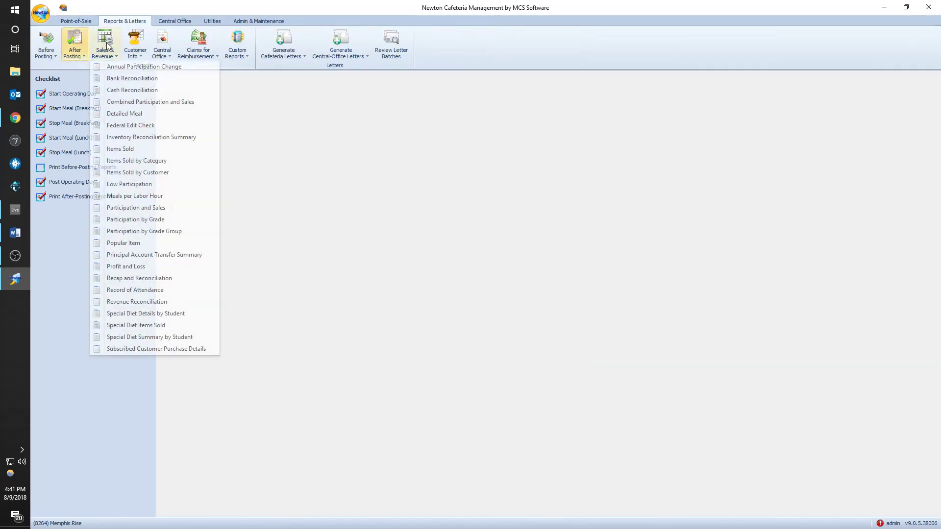
pyautogui.click(137, 277)
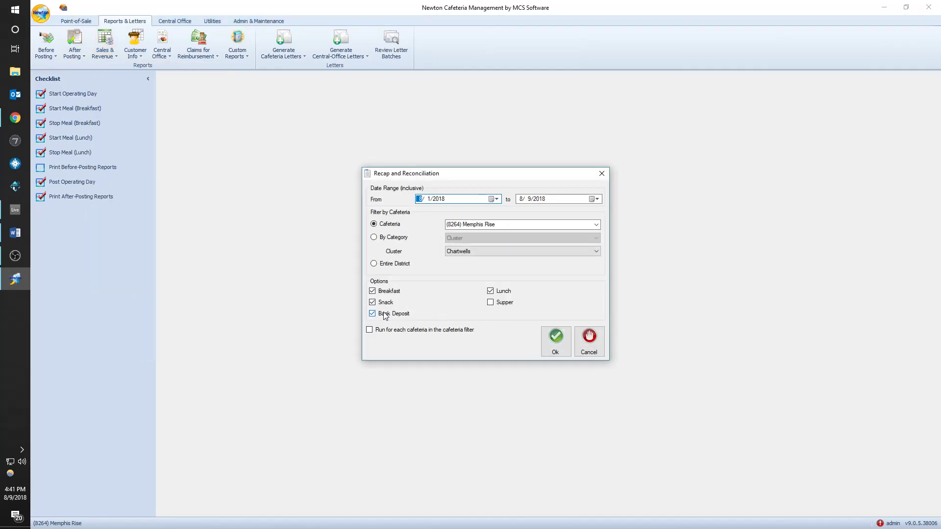
pyautogui.click(556, 338)
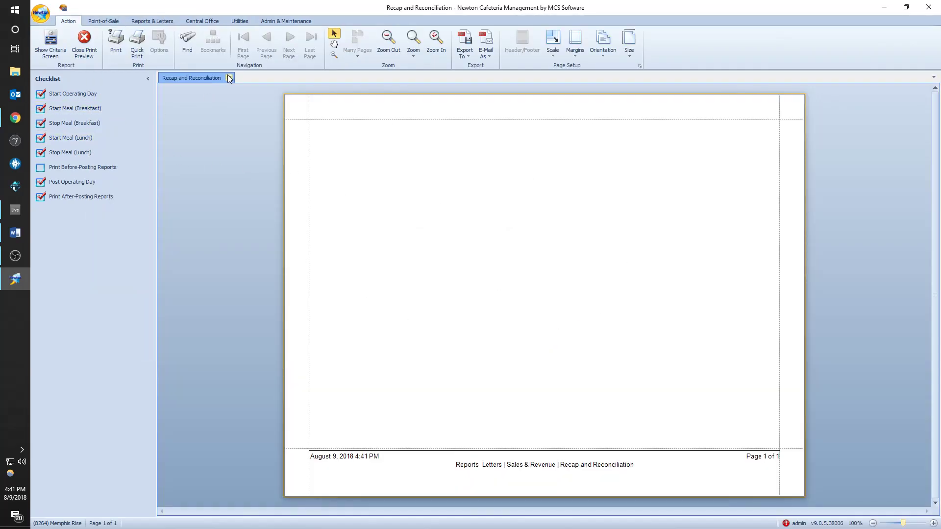
pyautogui.click(229, 78)
pyautogui.click(124, 21)
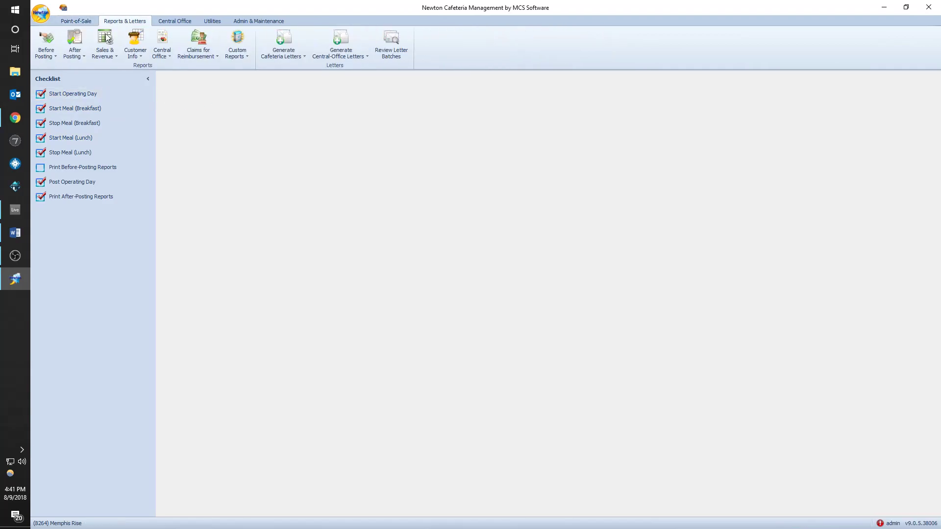
# - Select the Student Roster report from the Customer Info report list
pyautogui.click(103, 55)
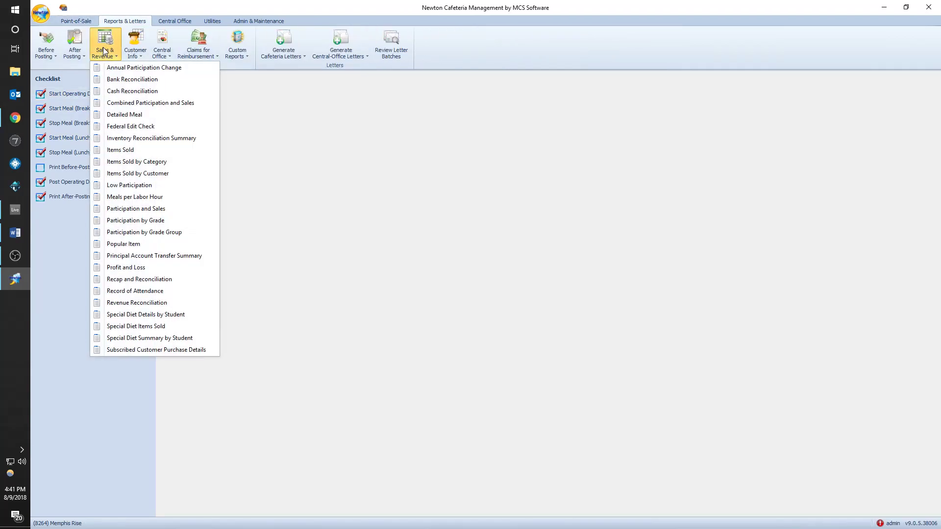
pyautogui.click(104, 51)
pyautogui.click(136, 47)
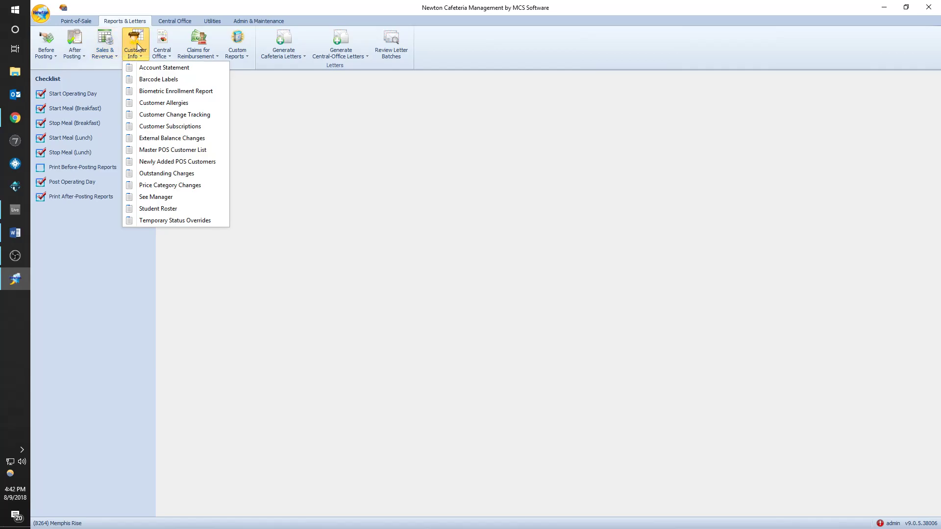
pyautogui.click(150, 209)
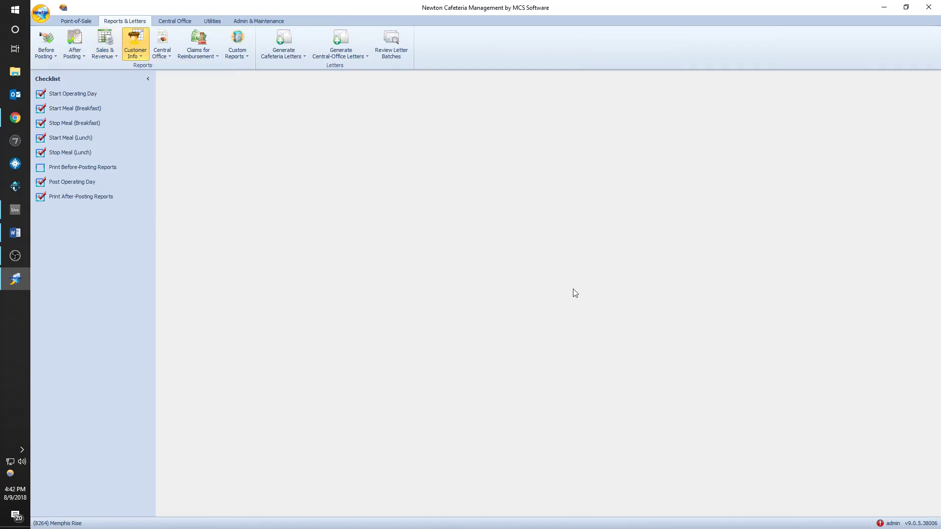
# - Exclude Adult, Employee (Adult) and Special/Other (Adult), sort by grade, then preview and close the roster
pyautogui.click(480, 224)
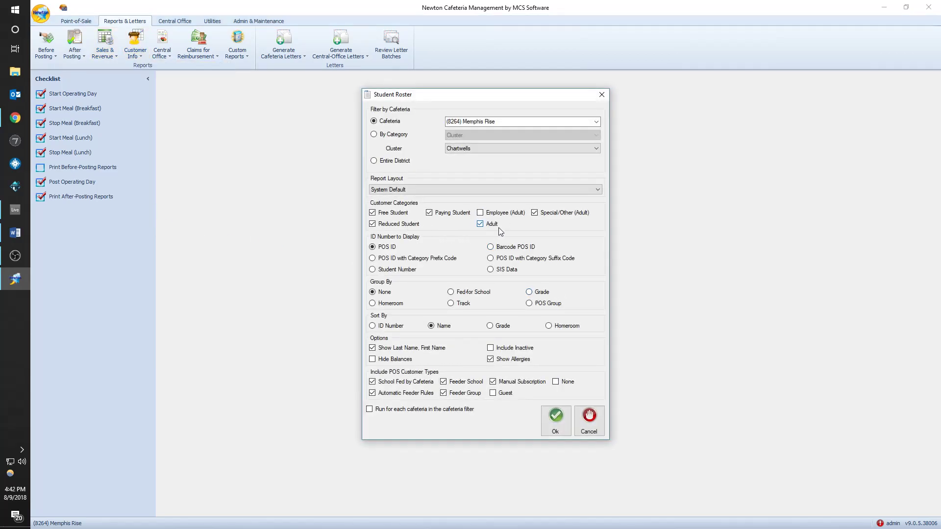
pyautogui.click(502, 216)
pyautogui.click(535, 217)
pyautogui.click(380, 327)
pyautogui.click(496, 328)
pyautogui.click(557, 417)
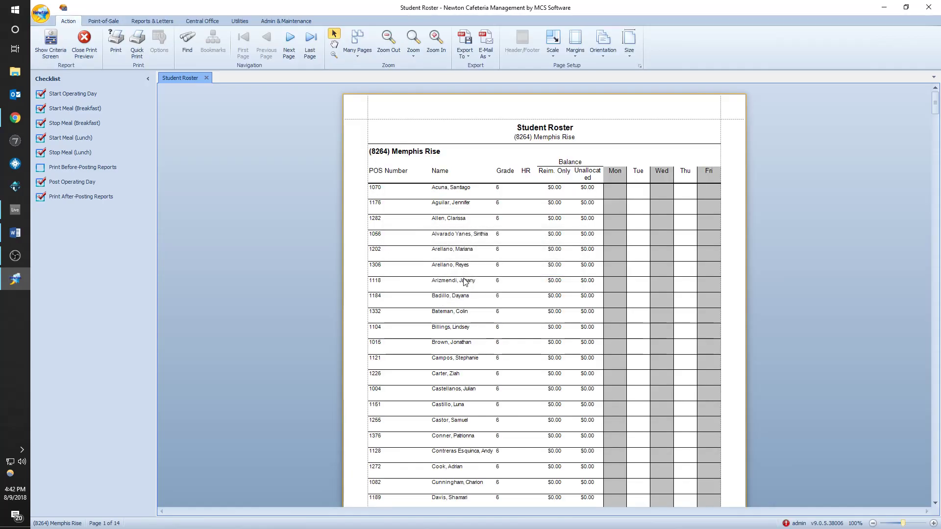
pyautogui.moveTo(935, 104)
pyautogui.mouseDown()
pyautogui.moveTo(935, 488)
pyautogui.moveTo(935, 88)
pyautogui.mouseUp()
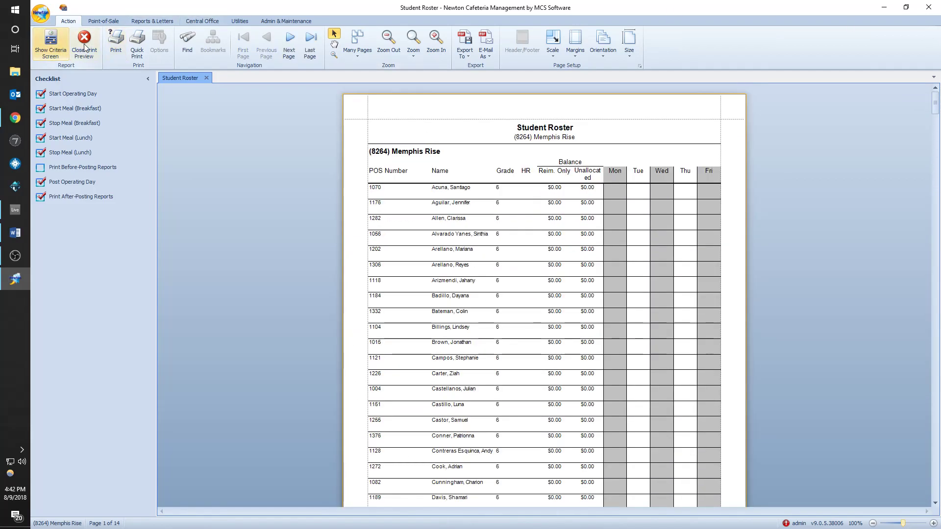
pyautogui.click(83, 44)
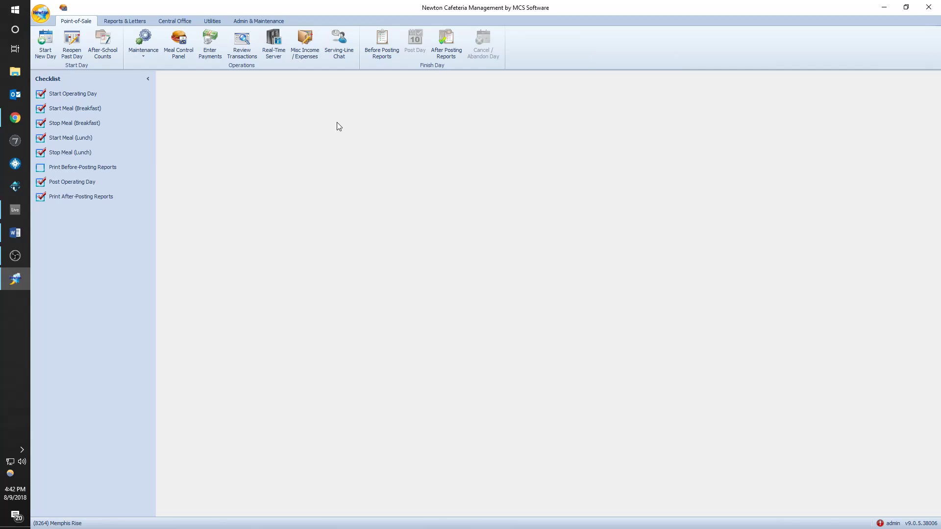
# - Switch to the OBS Studio window using its taskbar icon
pyautogui.click(15, 255)
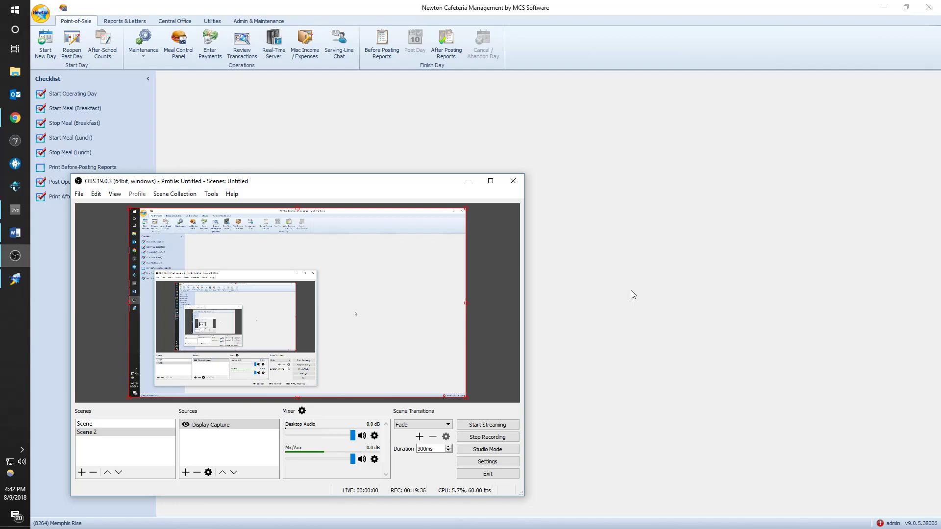
pyautogui.click(14, 10)
pyautogui.scroll(-5, 393, 218)
pyautogui.click(383, 90)
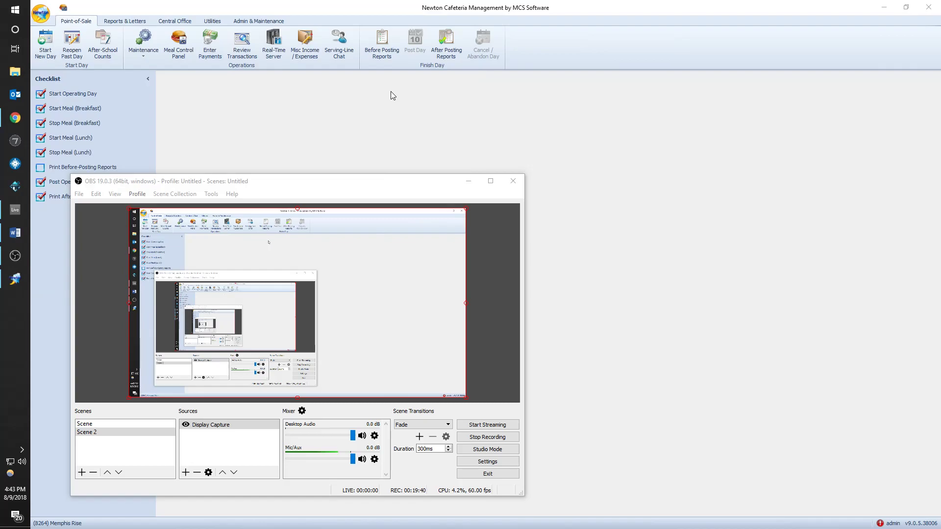
pyautogui.moveTo(454, 170); pyautogui.dragTo(573, 185)
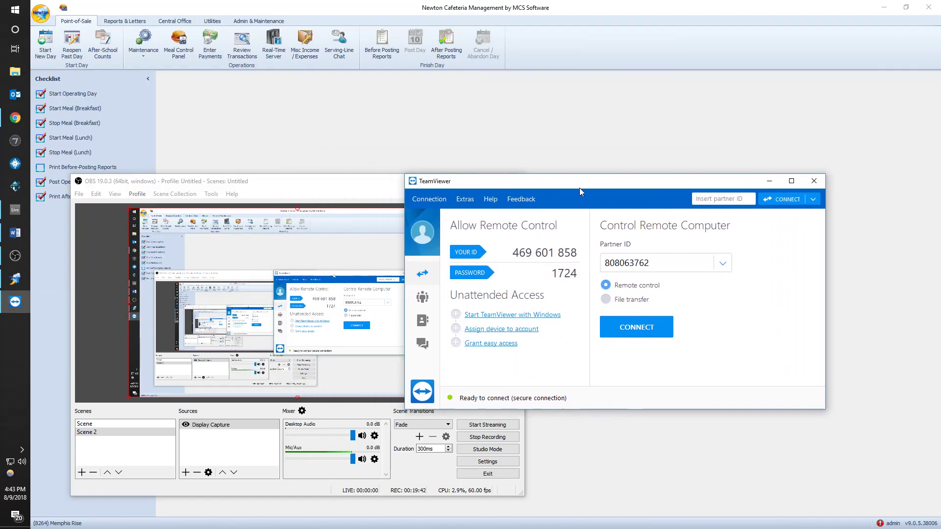
pyautogui.moveTo(513, 252); pyautogui.dragTo(578, 267)
pyautogui.click(578, 267)
pyautogui.moveTo(514, 253); pyautogui.dragTo(575, 253)
pyautogui.click(575, 254)
pyautogui.doubleClick(545, 251)
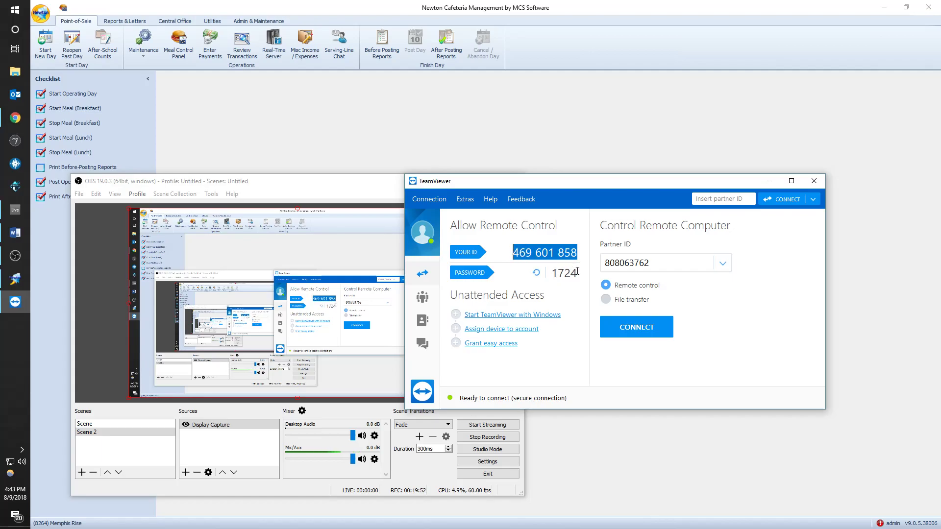
pyautogui.moveTo(575, 193); pyautogui.dragTo(584, 194)
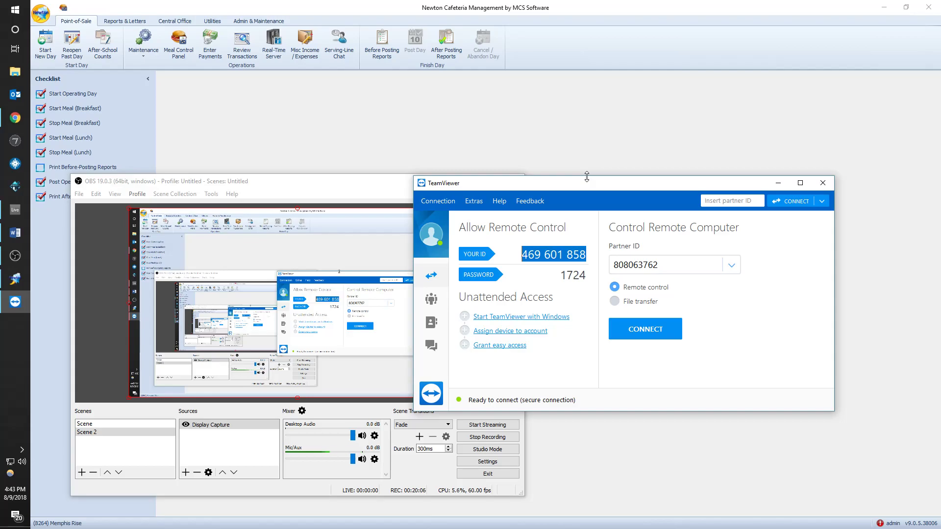
pyautogui.moveTo(589, 189); pyautogui.dragTo(558, 225)
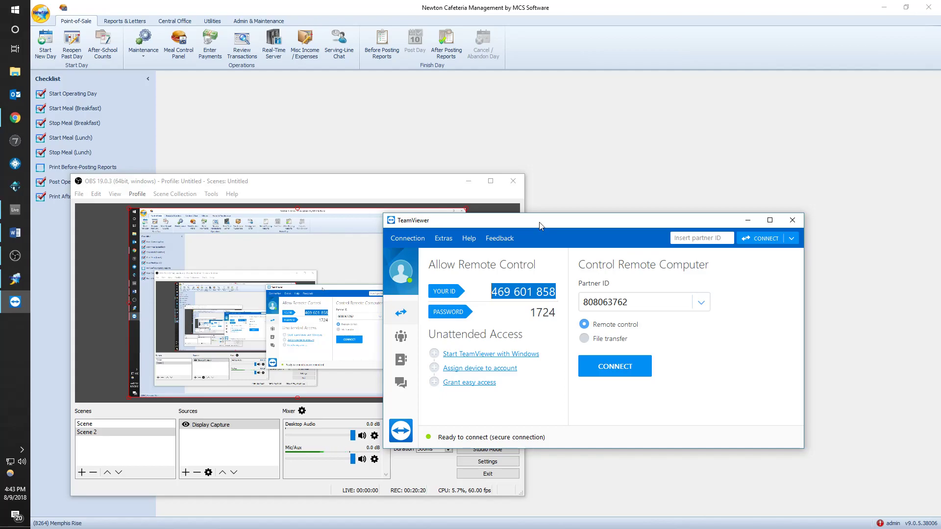
pyautogui.click(793, 221)
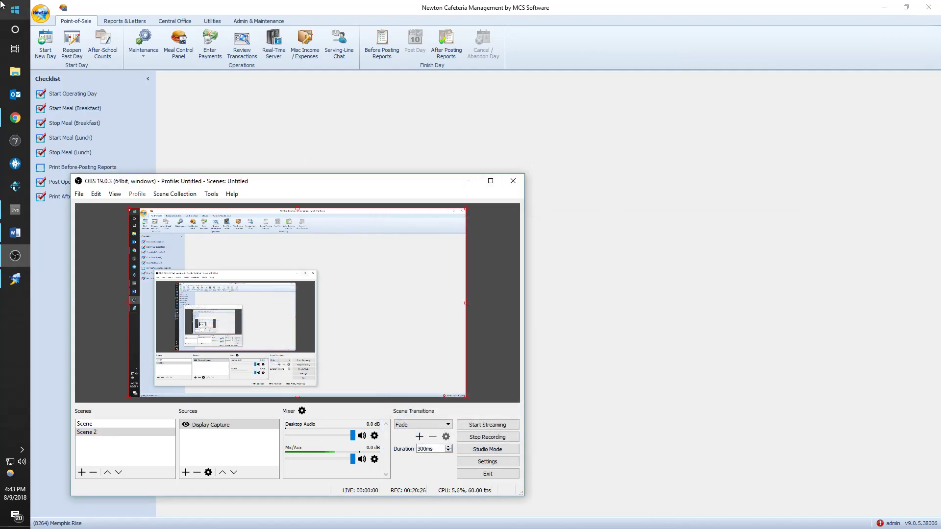
pyautogui.press('super')
pyautogui.scroll(-3, 440, 178)
pyautogui.click(373, 96)
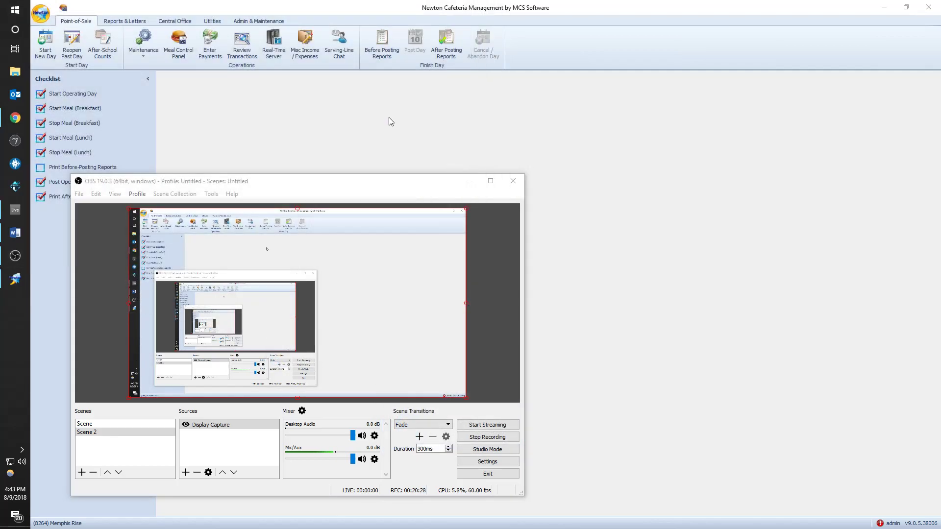
pyautogui.moveTo(466, 264); pyautogui.dragTo(493, 264)
pyautogui.click(477, 264)
pyautogui.click(485, 264)
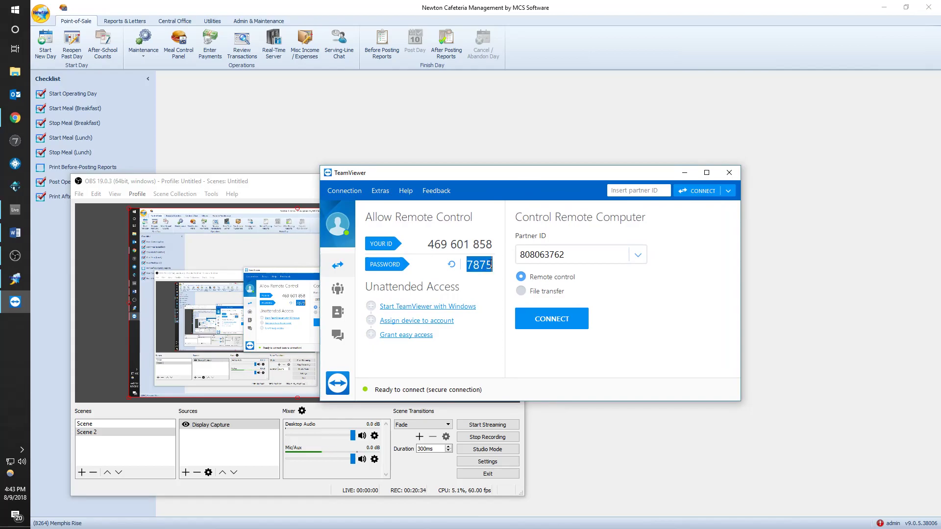
pyautogui.moveTo(429, 244); pyautogui.dragTo(494, 244)
pyautogui.moveTo(466, 264); pyautogui.dragTo(488, 261)
pyautogui.click(731, 174)
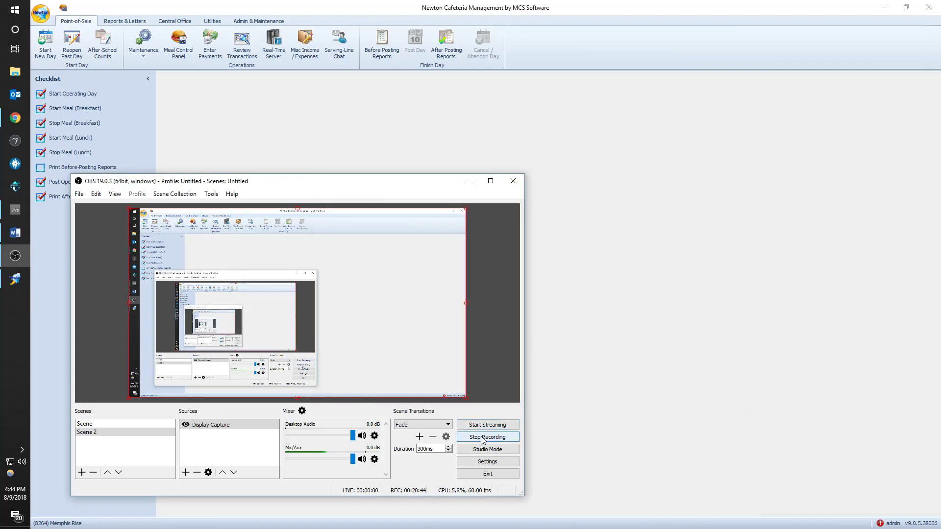